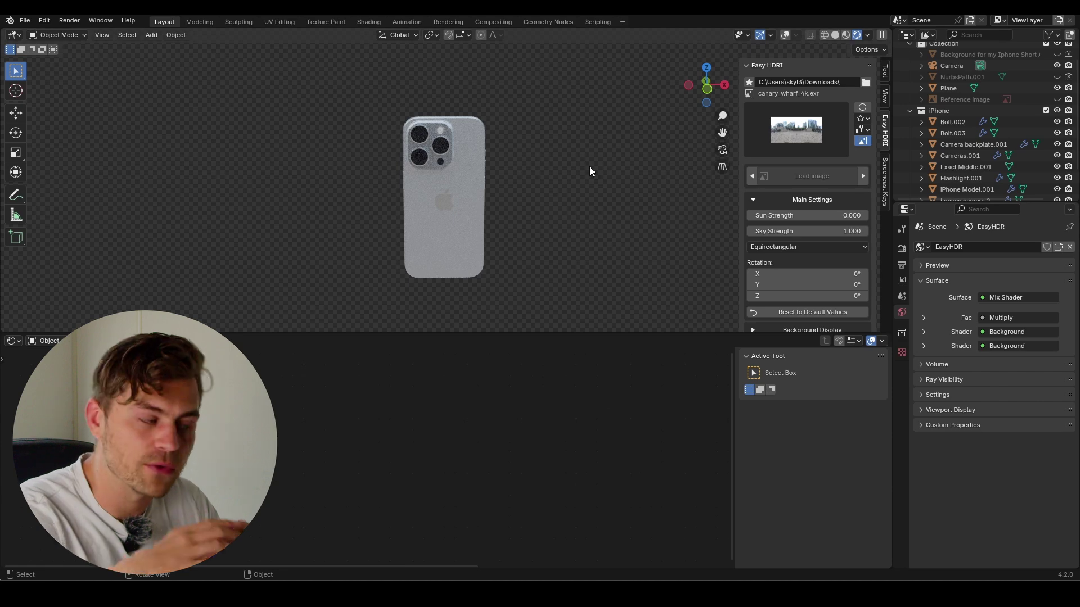
Step: Save the scene as iPhone Lighting.blend and bring up the Easy HDRI sidebar panel
middle_drag(586, 176, 556, 202)
key(ctrl+s)
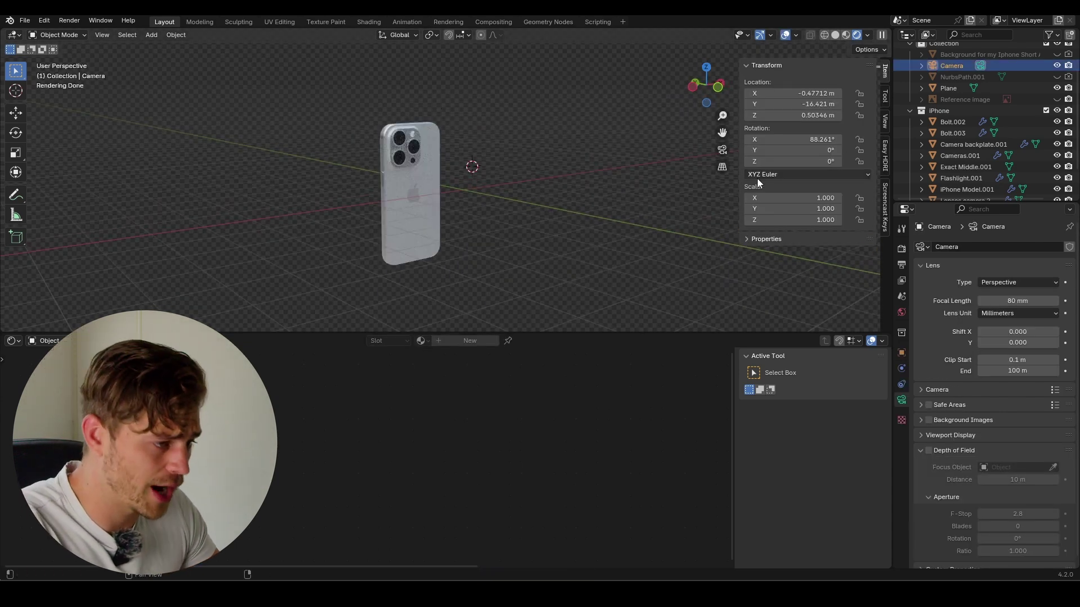
click(885, 157)
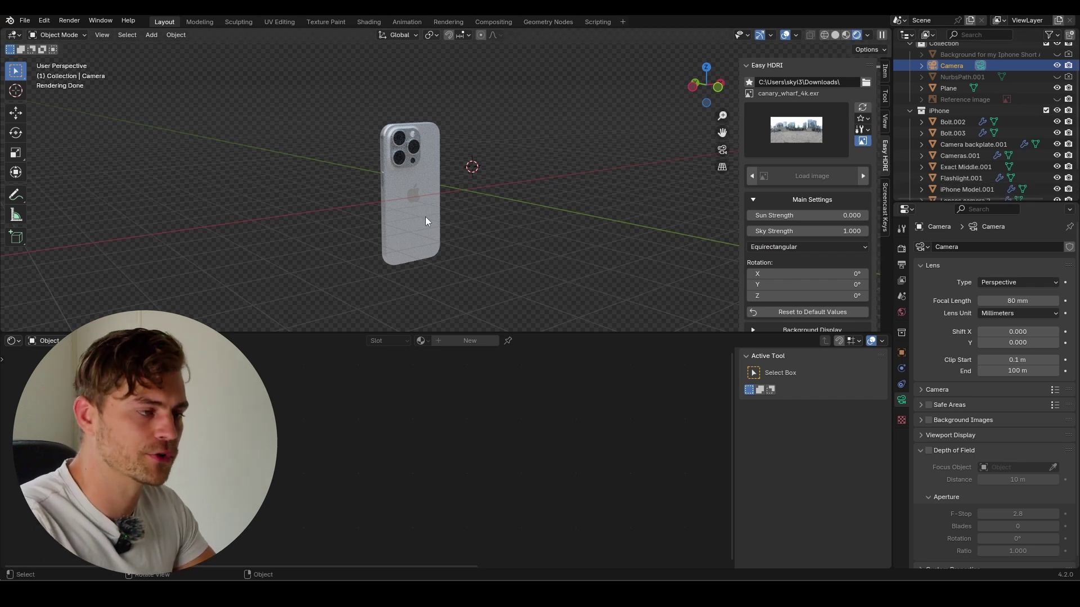
Step: Try evening_meadow, unfinished_office and sunset_jhbcentral HDRIs, return to canary_wharf, then view World settings
click(779, 133)
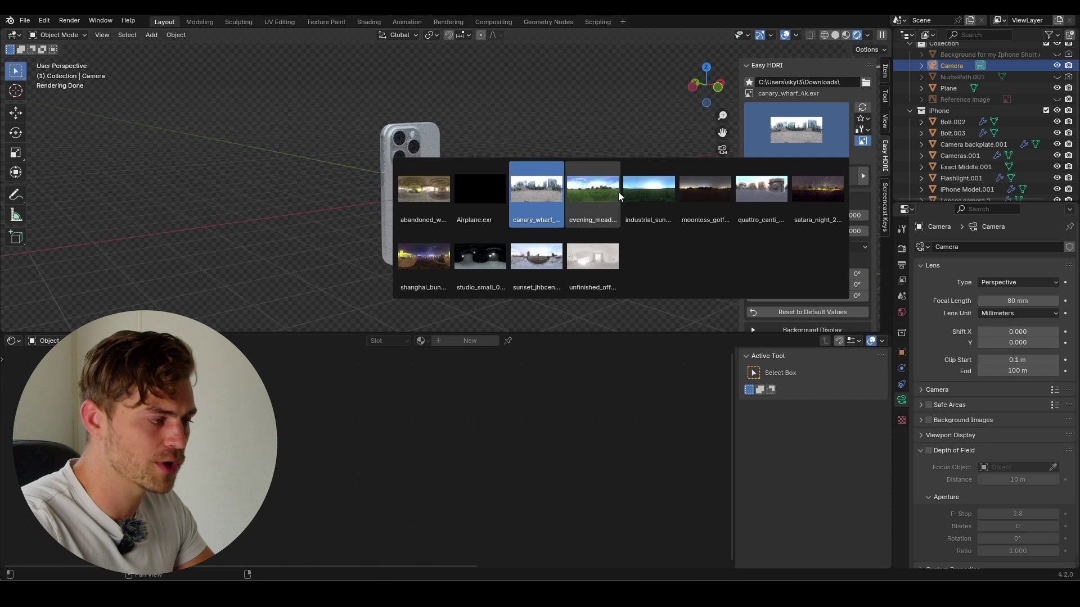
click(619, 191)
click(785, 131)
click(593, 258)
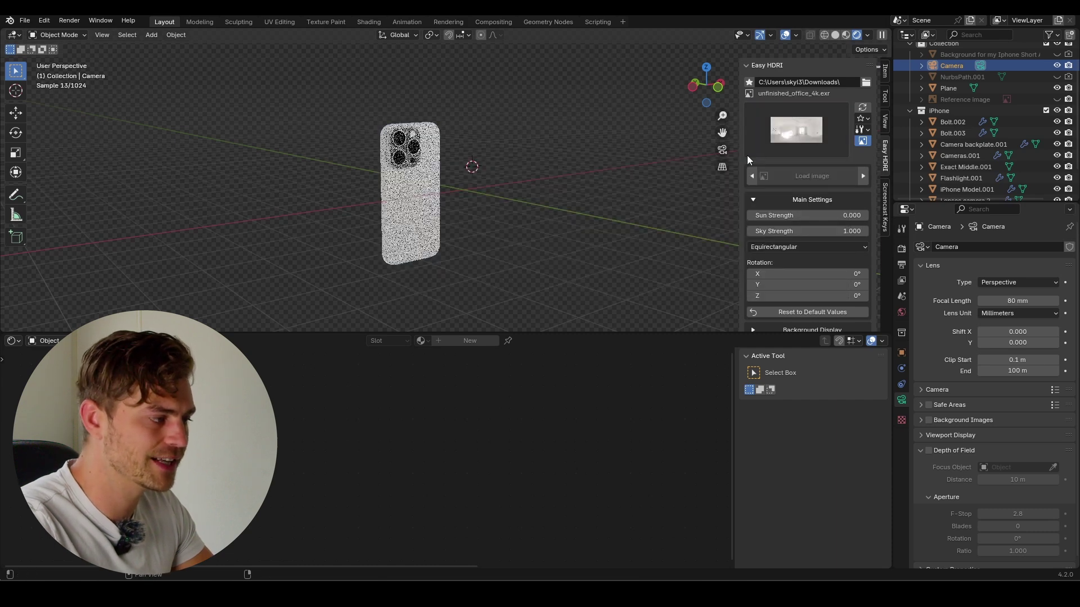
click(787, 130)
click(539, 262)
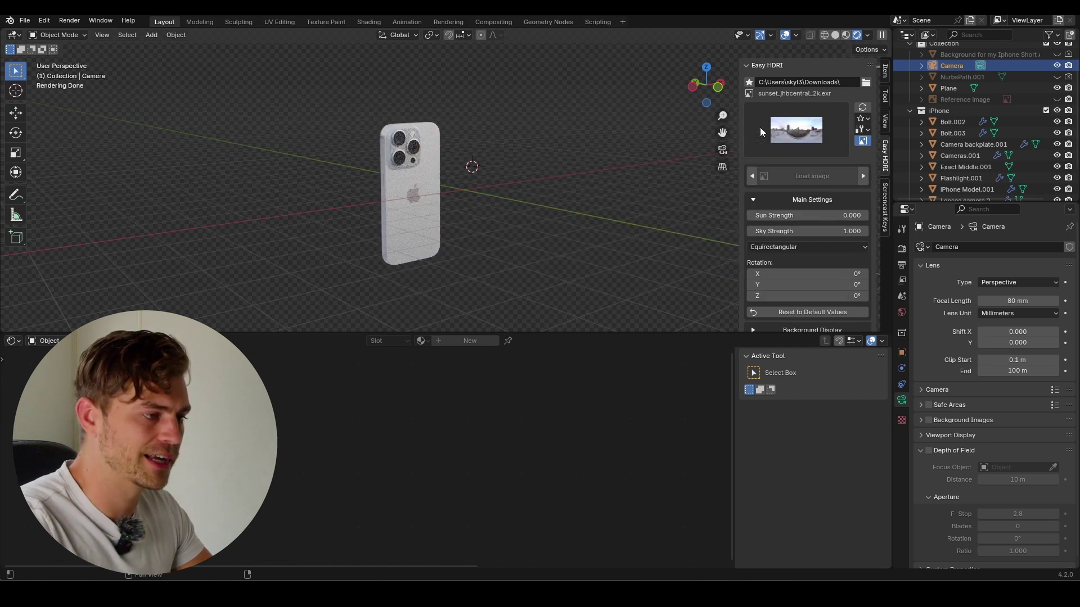
click(774, 126)
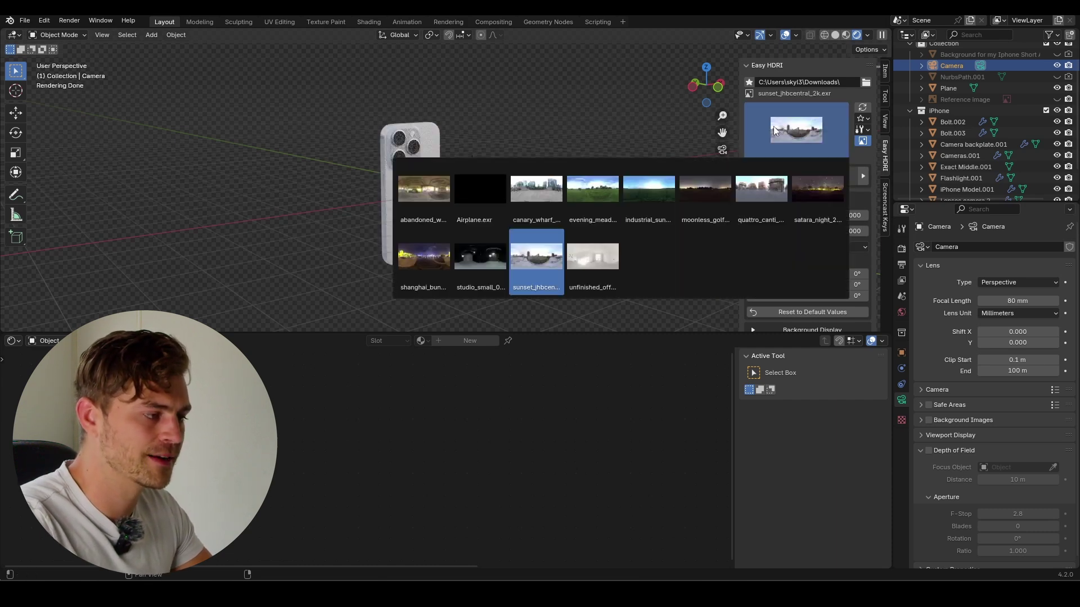
click(537, 197)
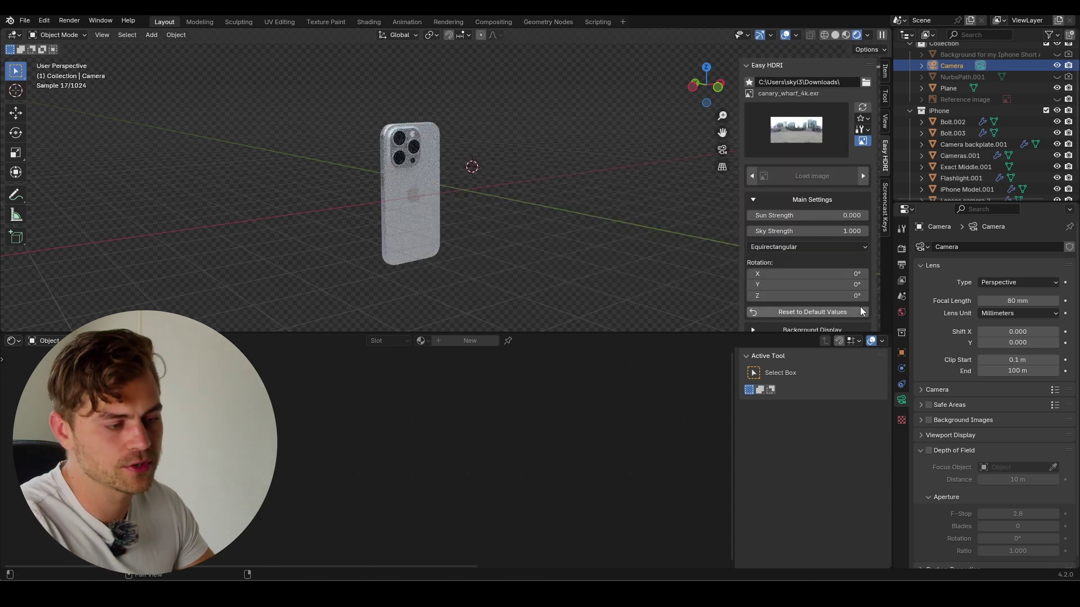
click(901, 314)
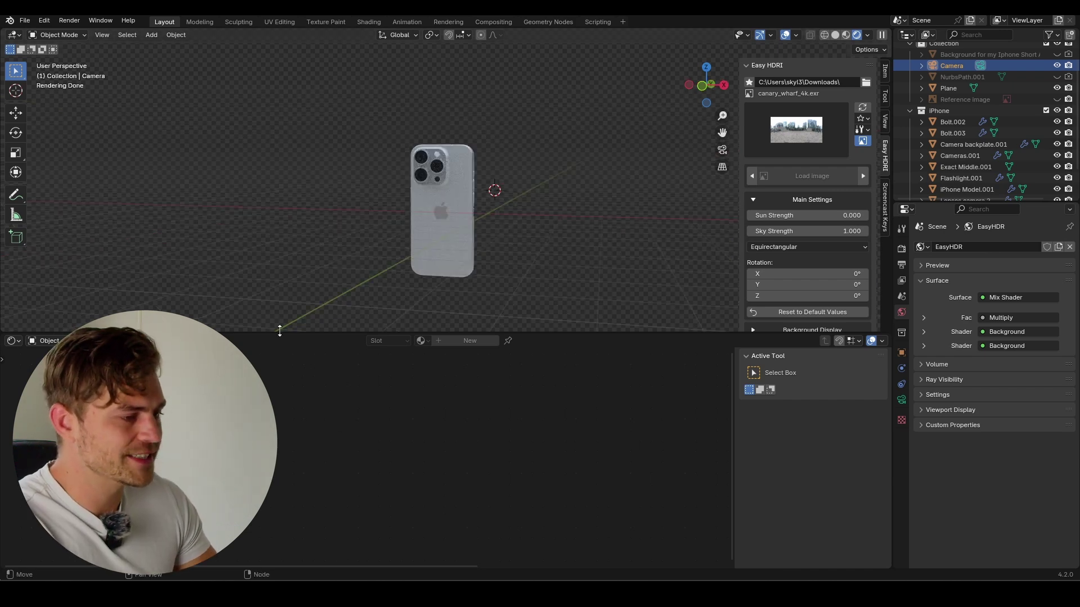
Step: Lower the Easy HDRI Sky Strength from 1.000 to 0.600
scroll(489, 197, up, 2)
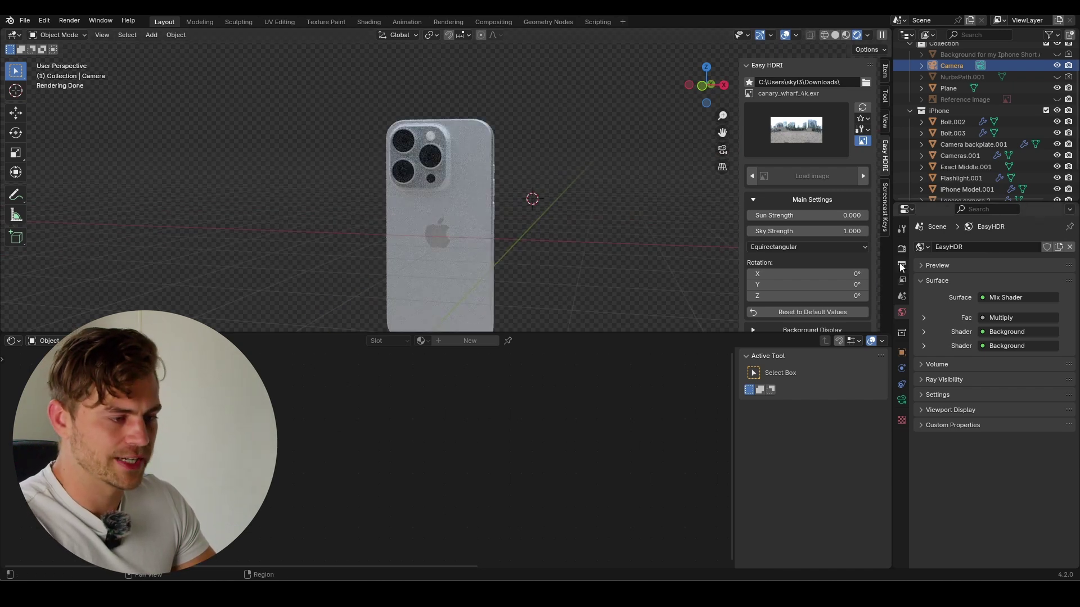
click(846, 231)
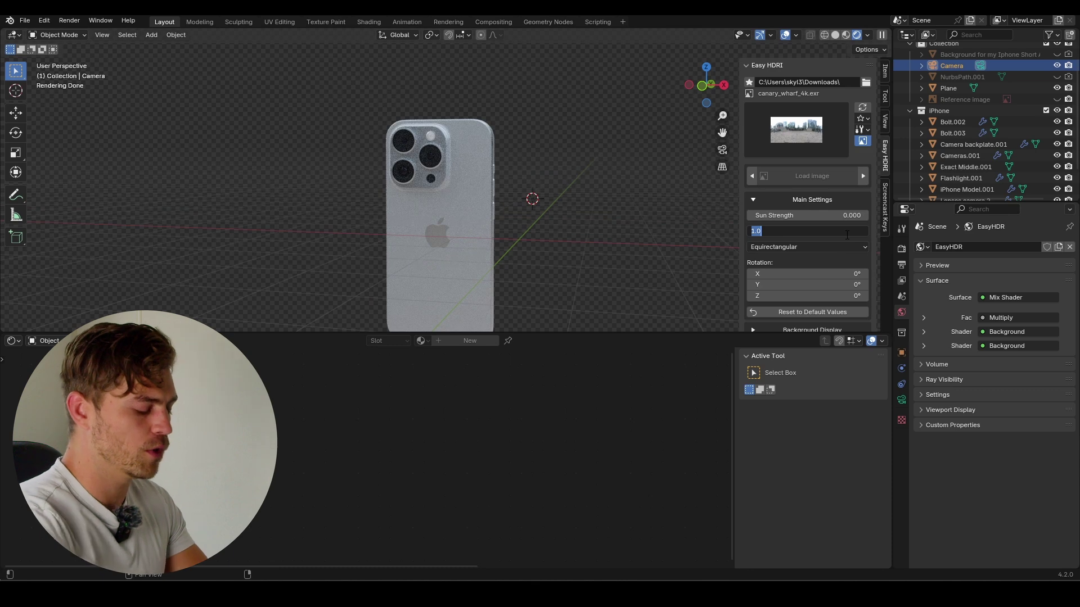
key(BackSpace)
text(.6)
key(Return)
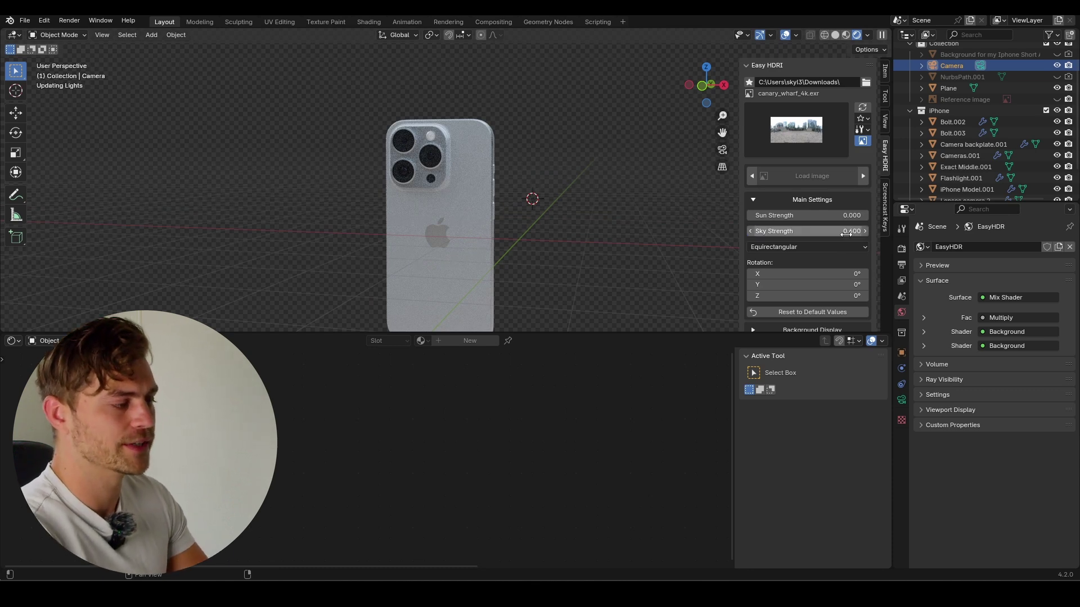
scroll(497, 207, down, 3)
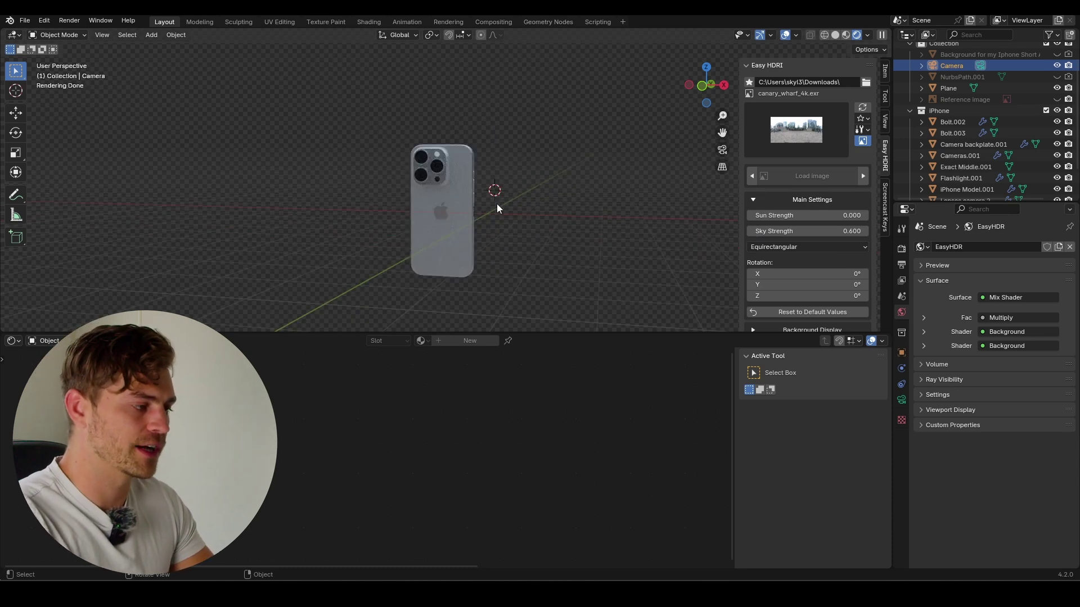
Step: Box-select all parts of the iPhone model
scroll(498, 208, up, 2)
middle_drag(499, 208, 500, 235)
key(KP_0)
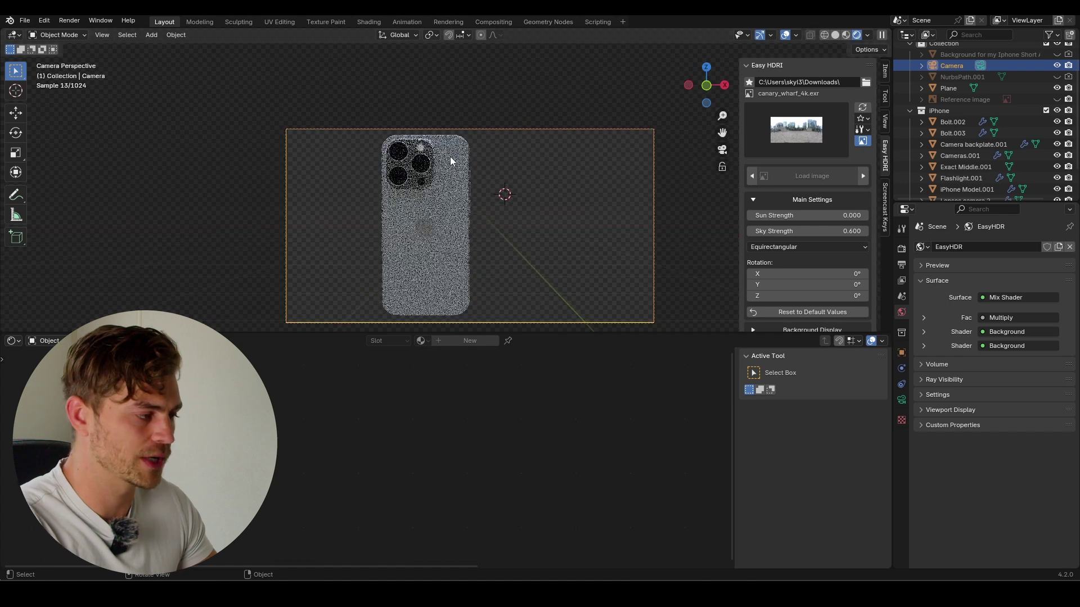
middle_drag(443, 154, 531, 106)
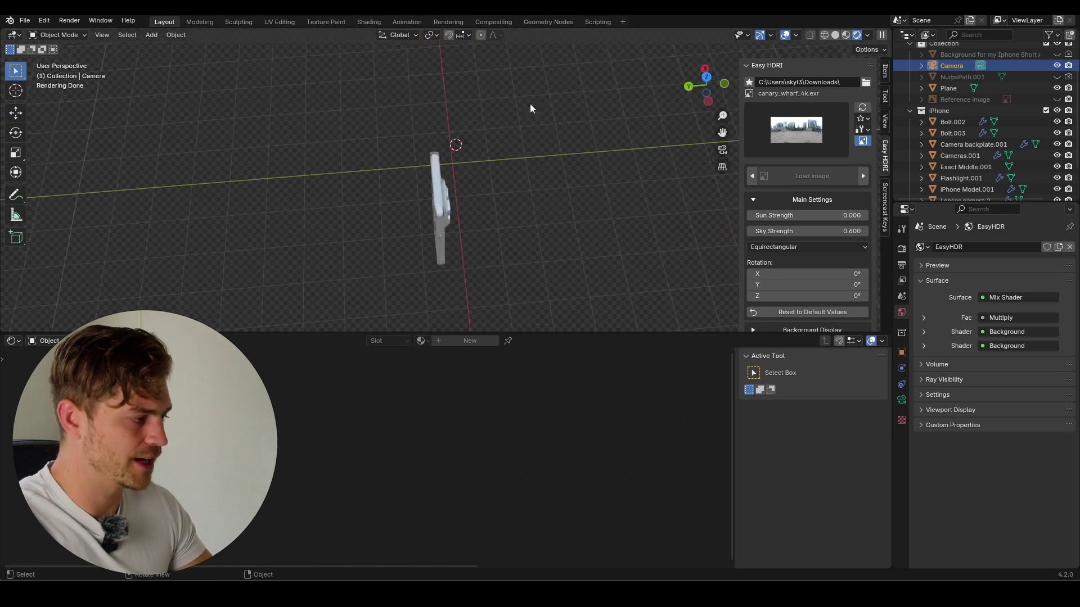
drag(530, 79, 363, 292)
Step: Duplicate the iPhone, turn the copy 180° around Z and offset it along Y
middle_drag(534, 228, 433, 236)
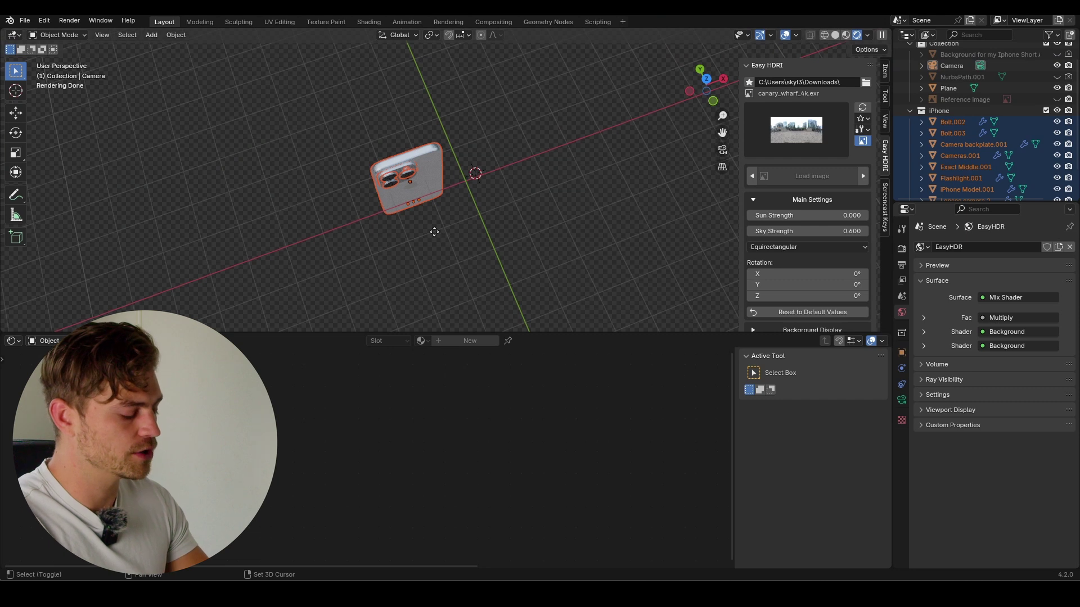
key(shift+d)
text(rz180)
key(Return)
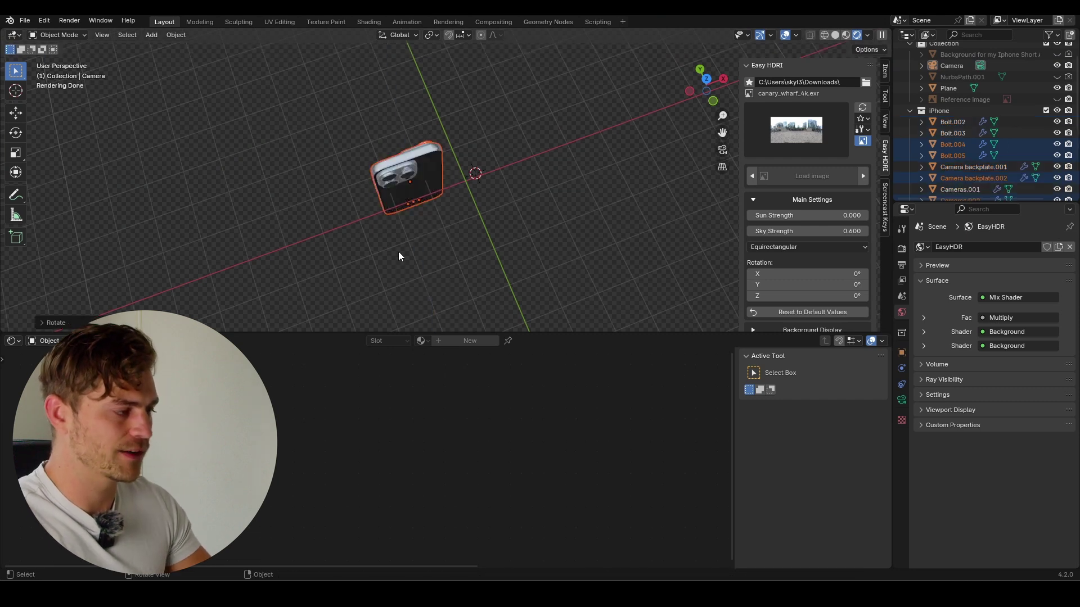
key(g)
key(y)
key(Return)
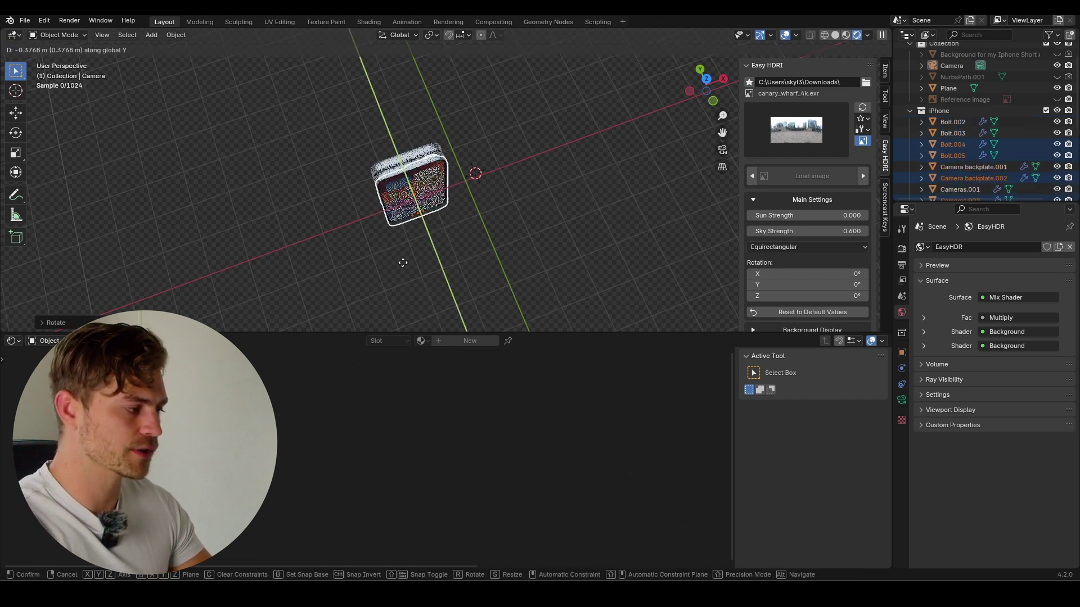
Step: Shift the front-facing phone right along X in camera view and unhide the Reference image
key(g)
key(x)
click(440, 180)
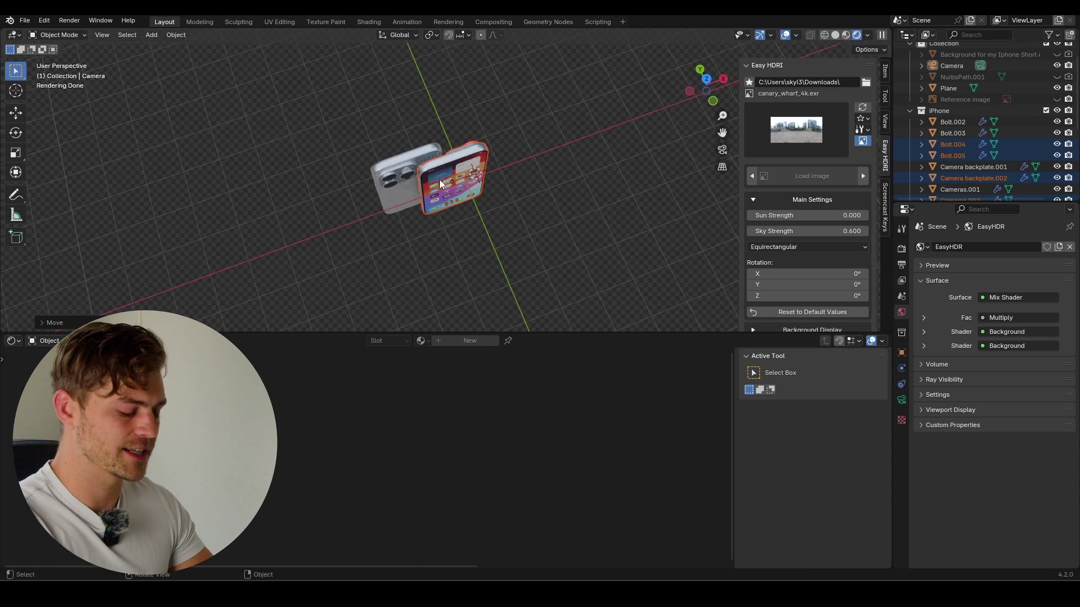
key(KP_0)
key(g)
key(x)
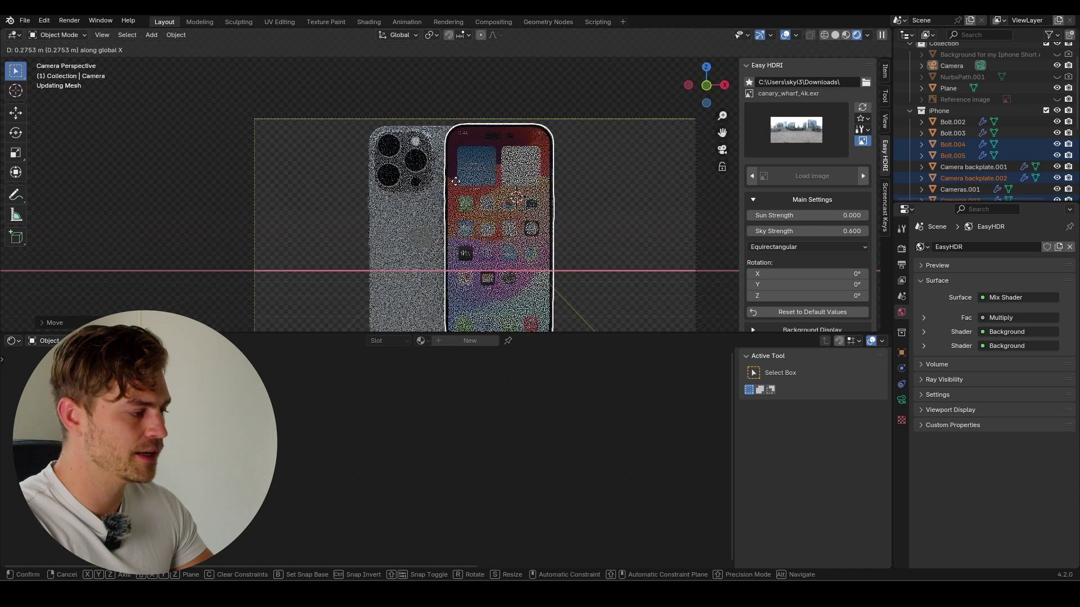
click(456, 175)
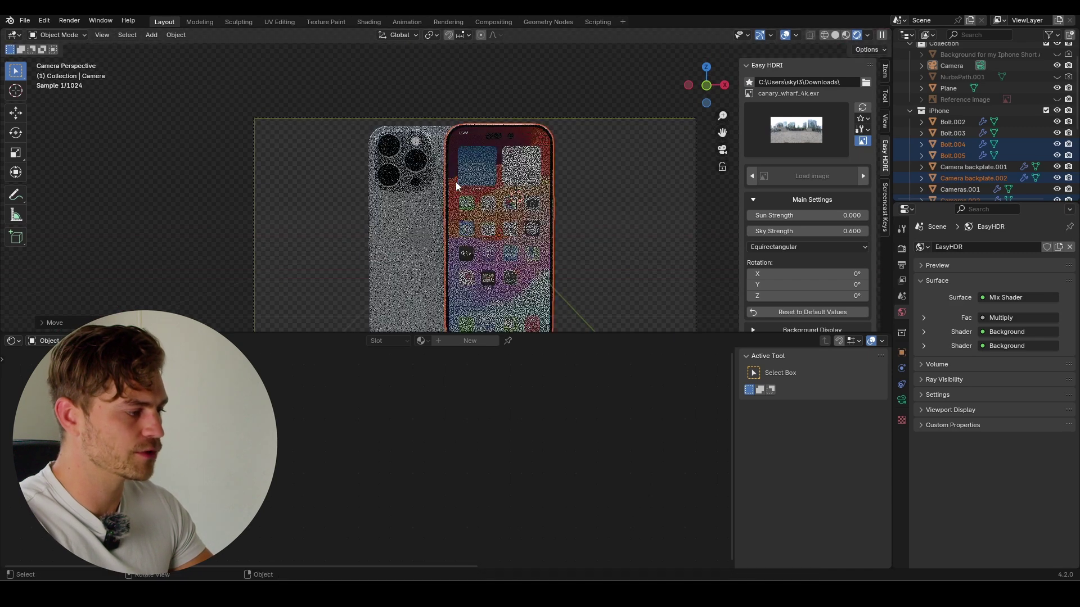
click(1057, 99)
Step: Check both phones against the Reference image from the camera and back views
middle_drag(588, 186, 437, 228)
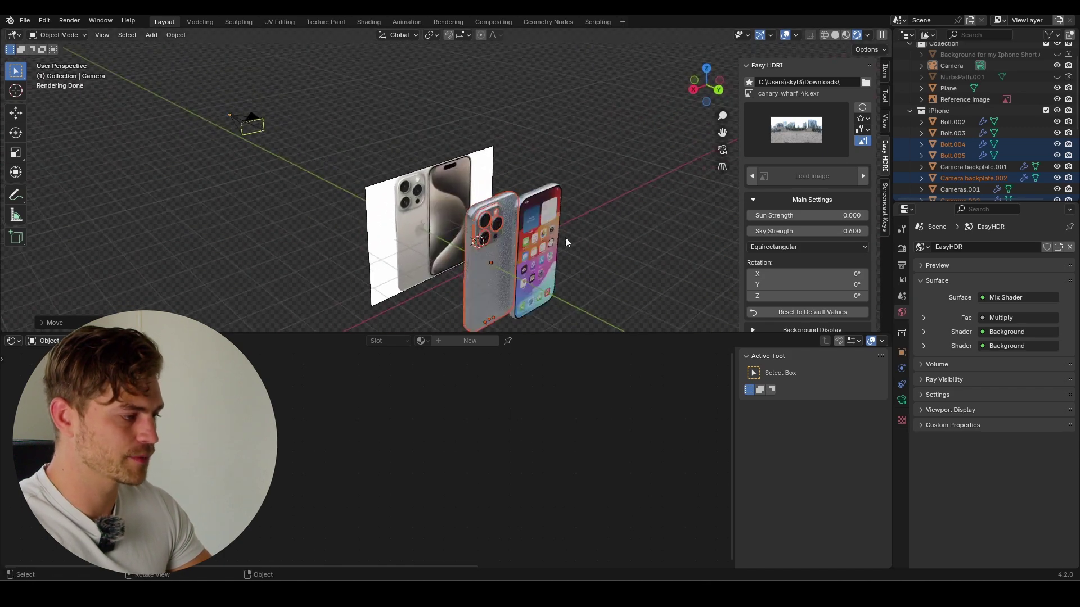
key(KP_0)
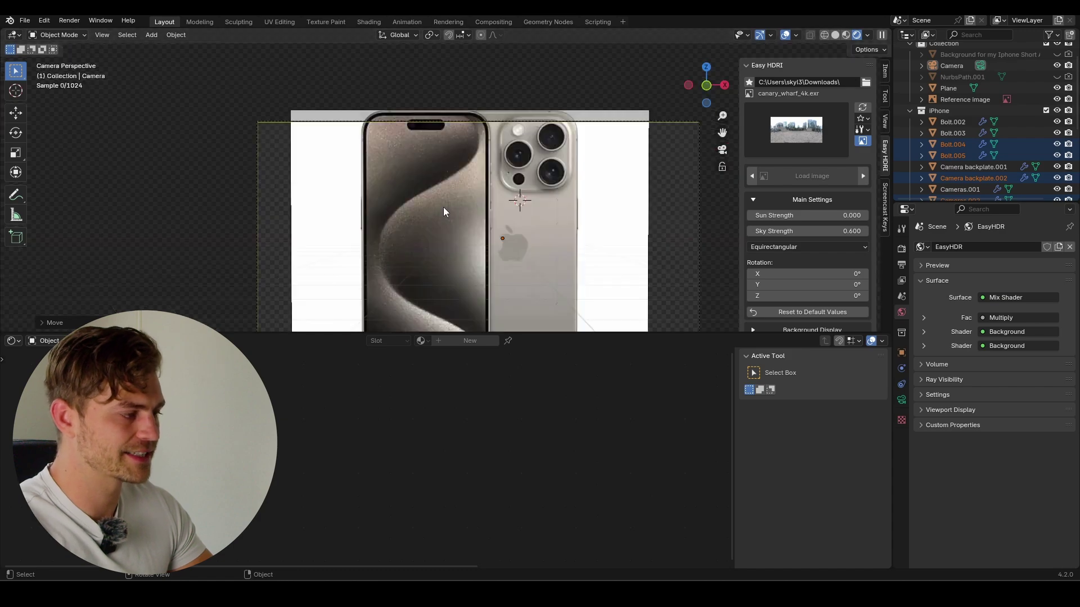
click(443, 207)
key(ctrl+KP_1)
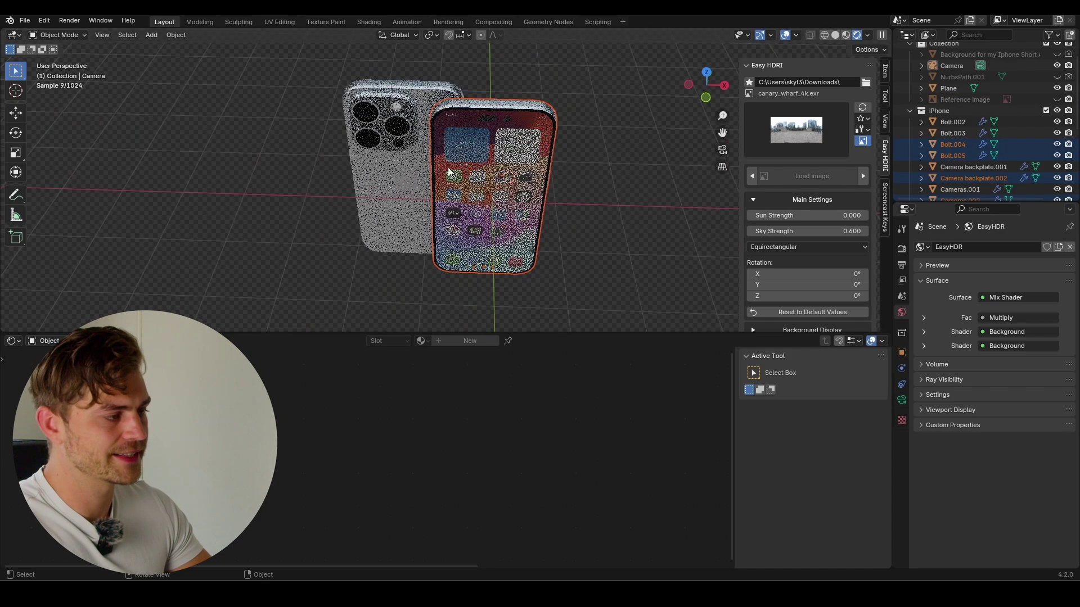
middle_drag(523, 172, 574, 211)
Step: Move the duplicate phone into a new collection named 'Front Iphone'
key(m)
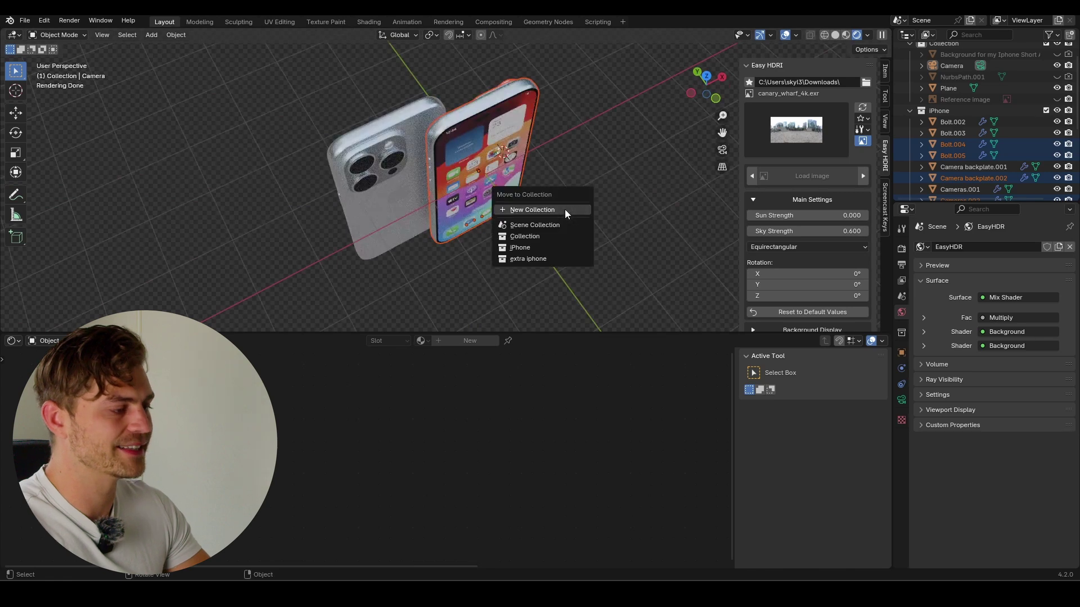
click(564, 209)
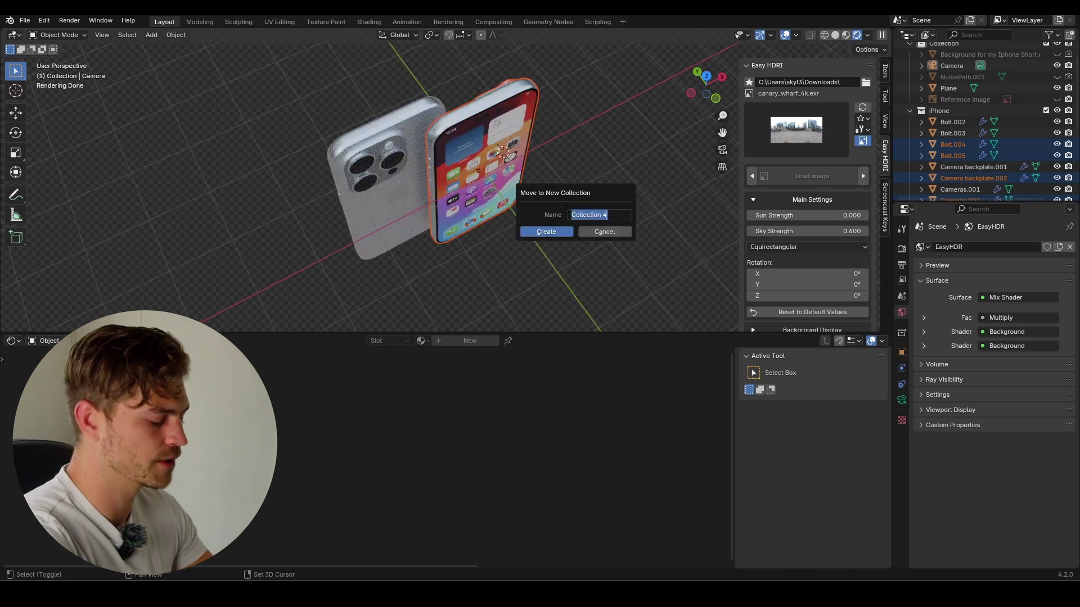
text(Front Ip)
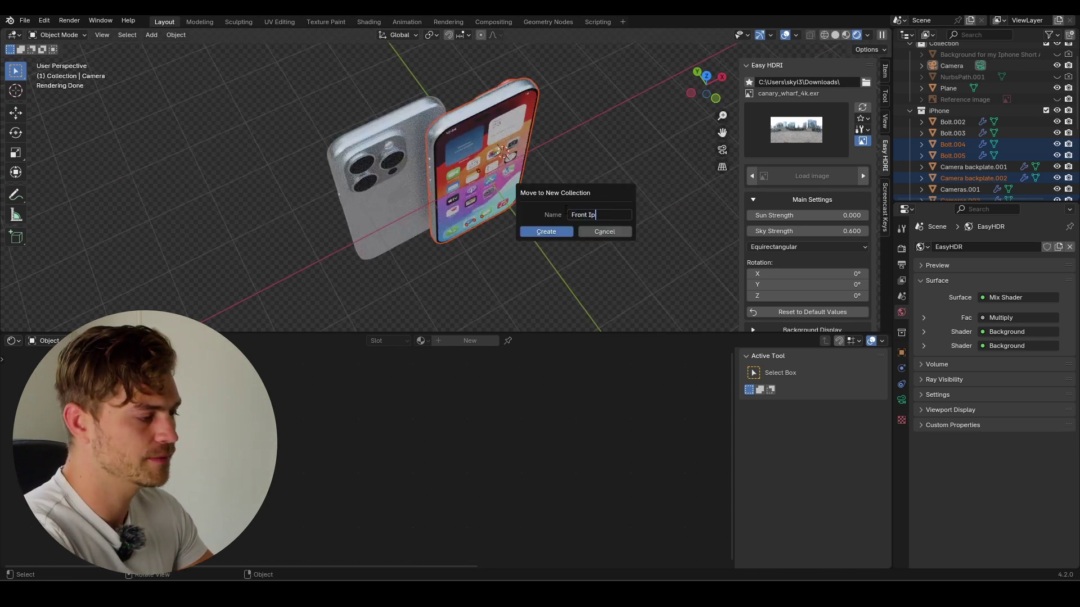
text(hone)
key(Return)
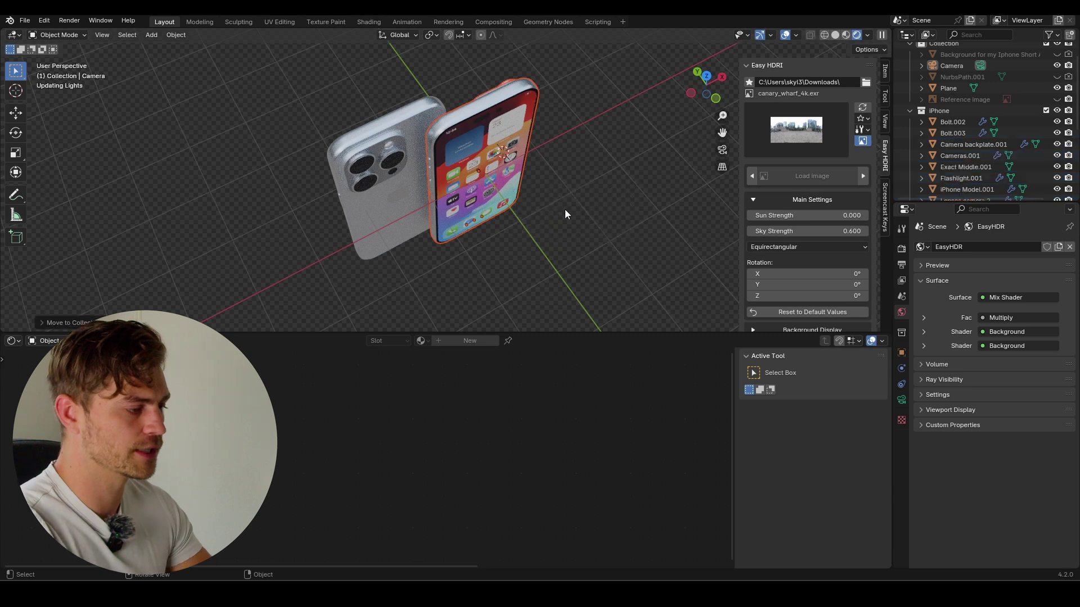
Step: Slide the front phone along X until both phones are centred in the camera view
key(g)
key(x)
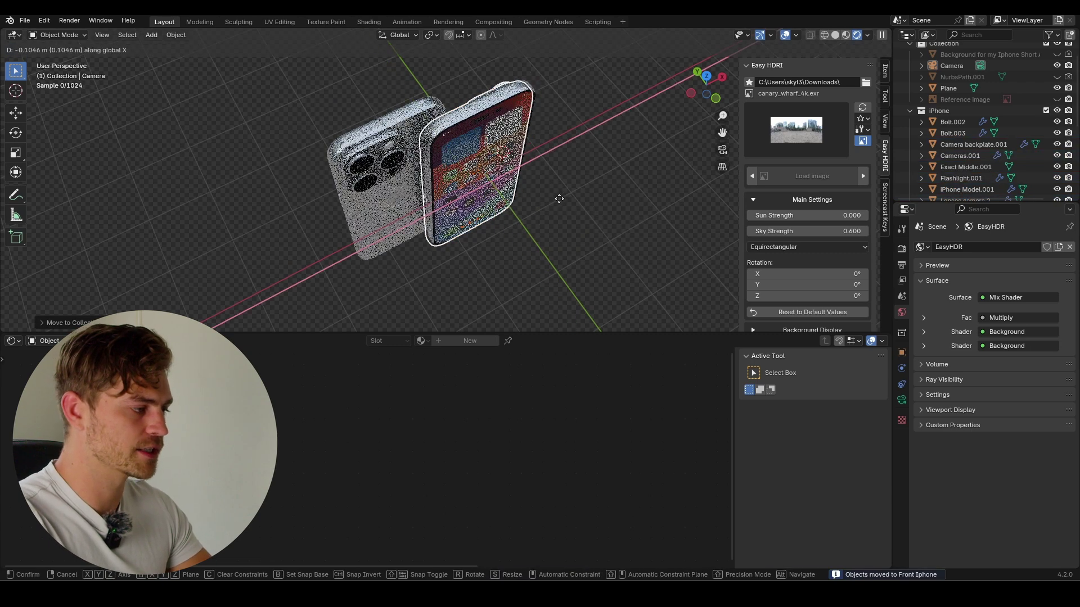
click(555, 199)
key(KP_0)
scroll(498, 150, up, 3)
key(g)
key(x)
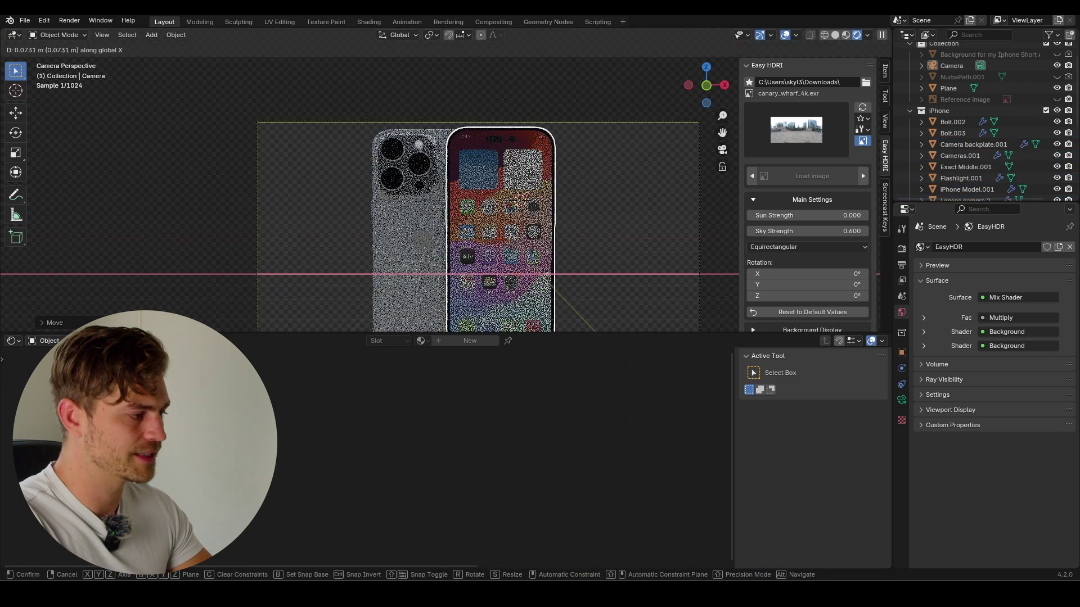
click(528, 171)
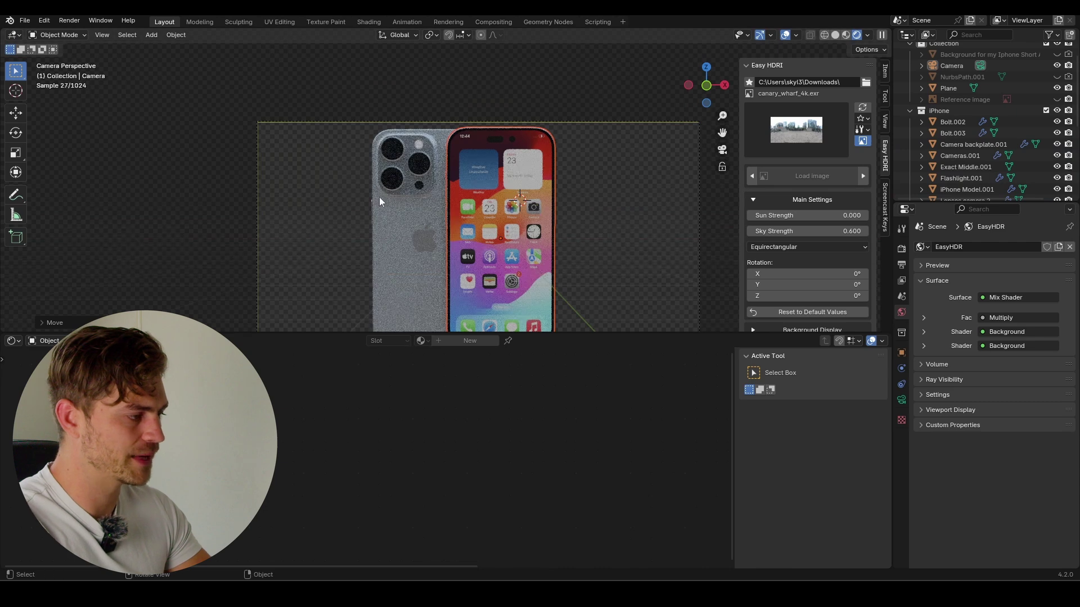
Step: Deselect the phone and save iPhone Lighting.blend
scroll(482, 205, down, 1)
shift+middle_drag(466, 218, 462, 194)
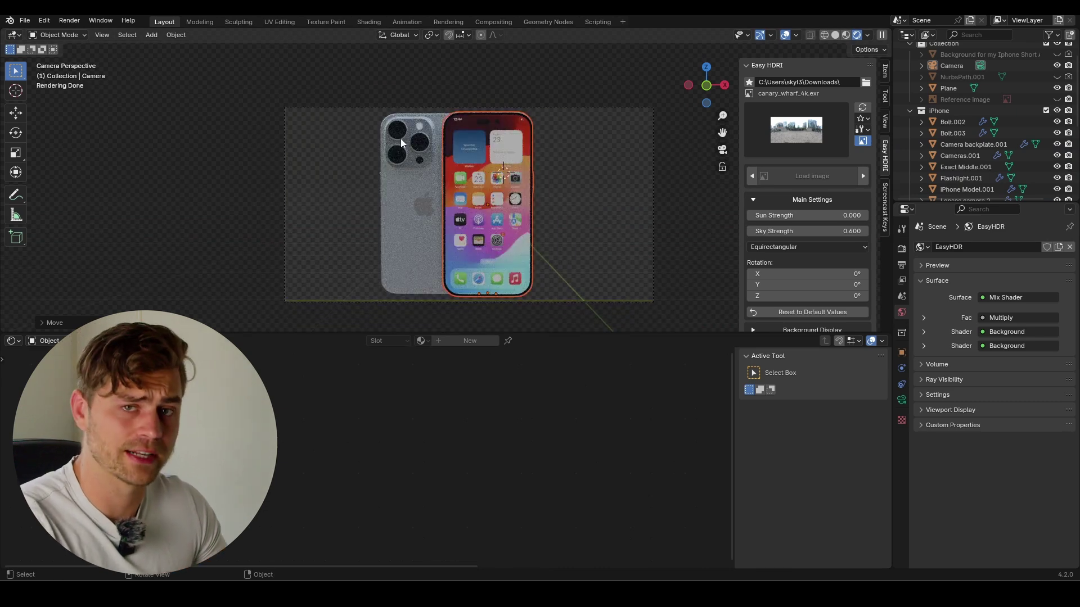
click(353, 160)
key(ctrl+s)
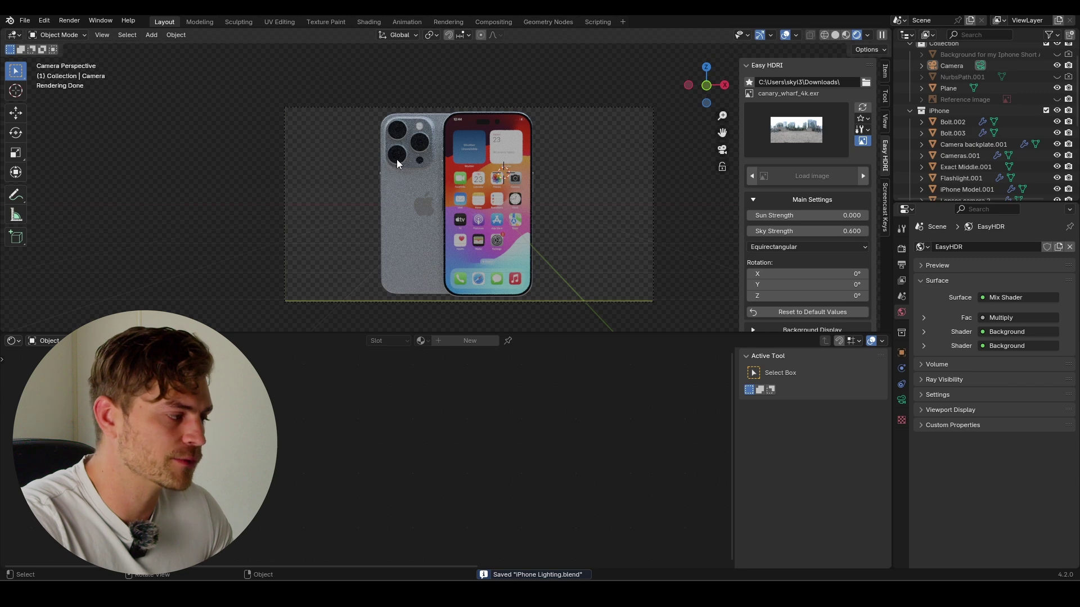
scroll(396, 160, up, 2)
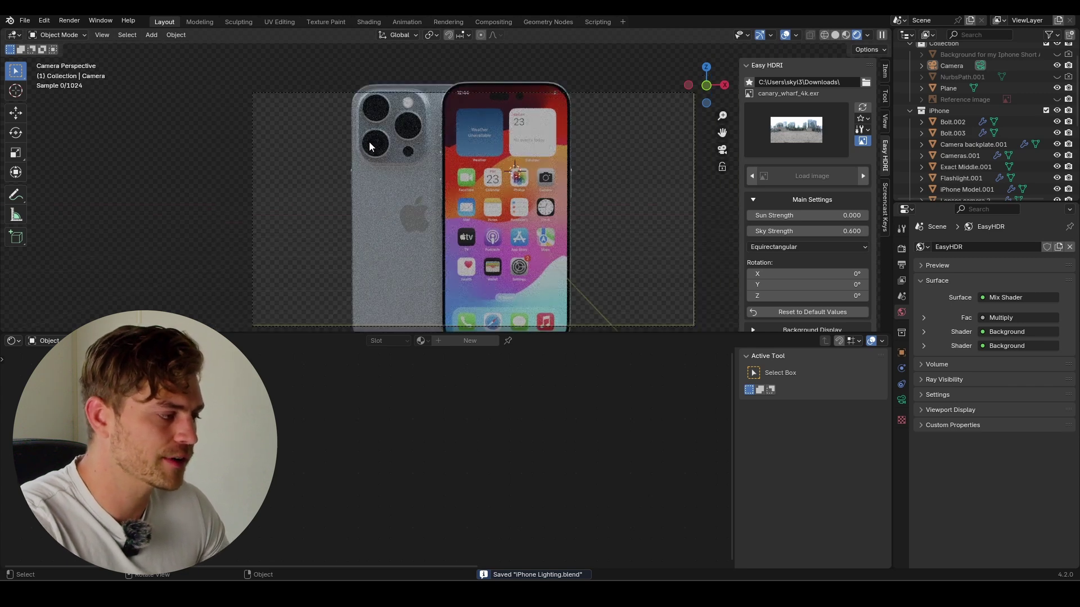
scroll(396, 242, down, 2)
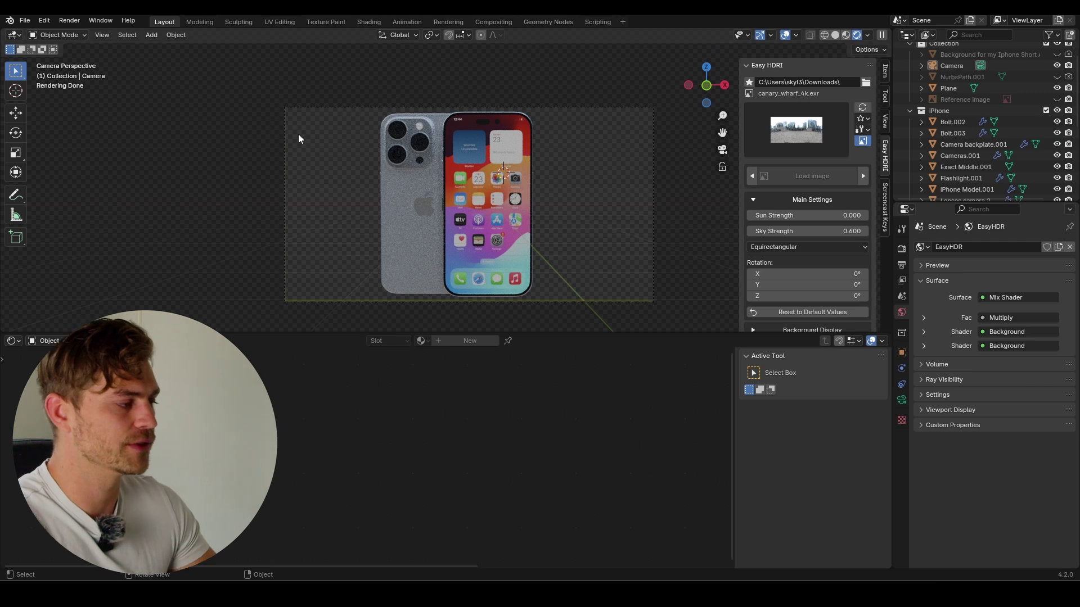
Step: Save, then add an Area light and scale it up
key(ctrl+s)
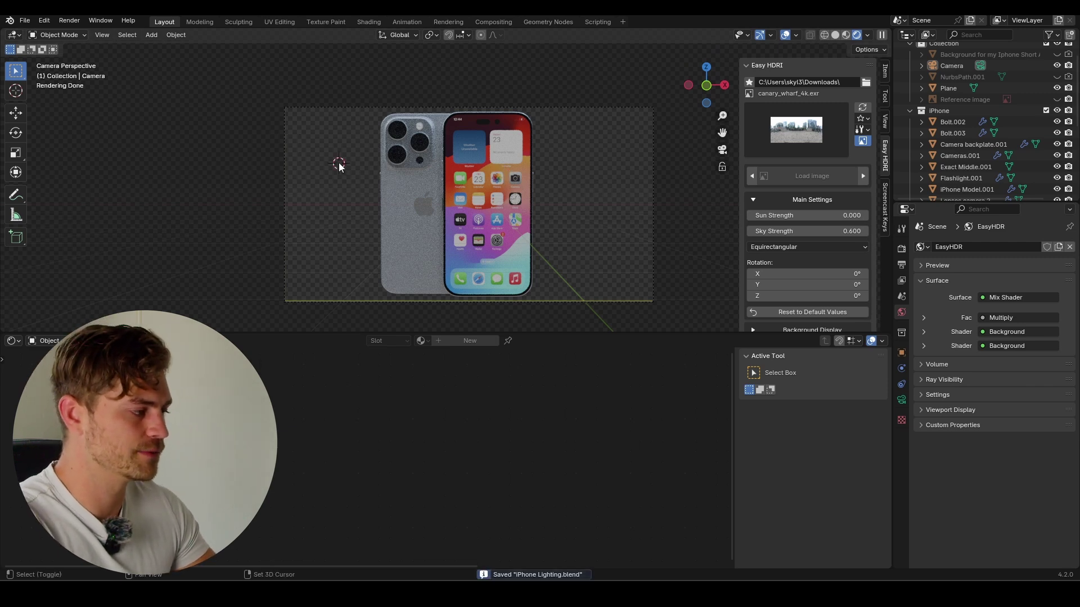
key(shift+a)
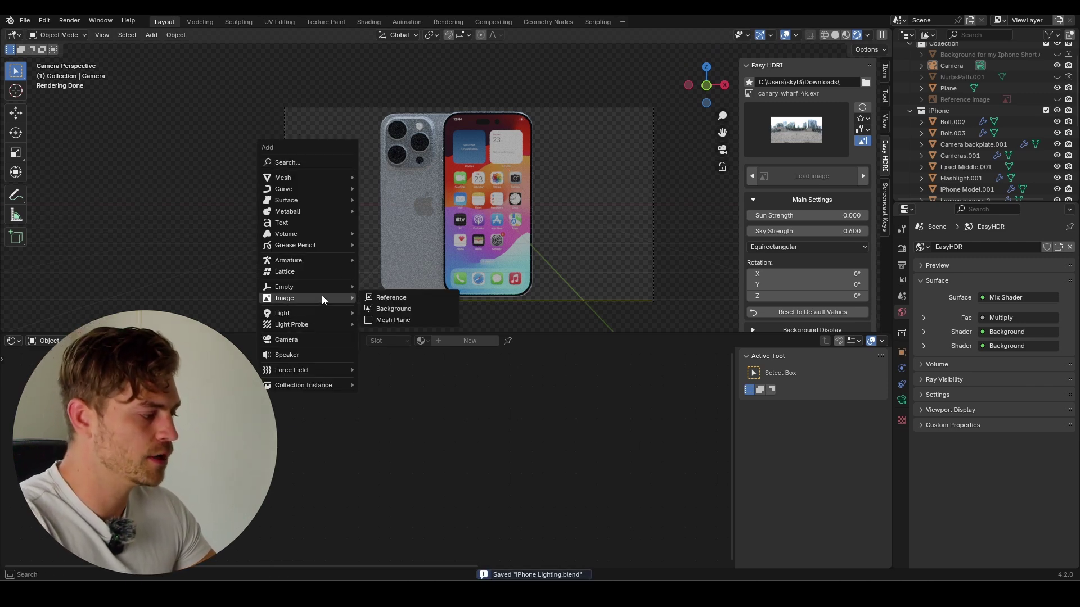
mouse_move(316, 308)
click(402, 349)
key(s)
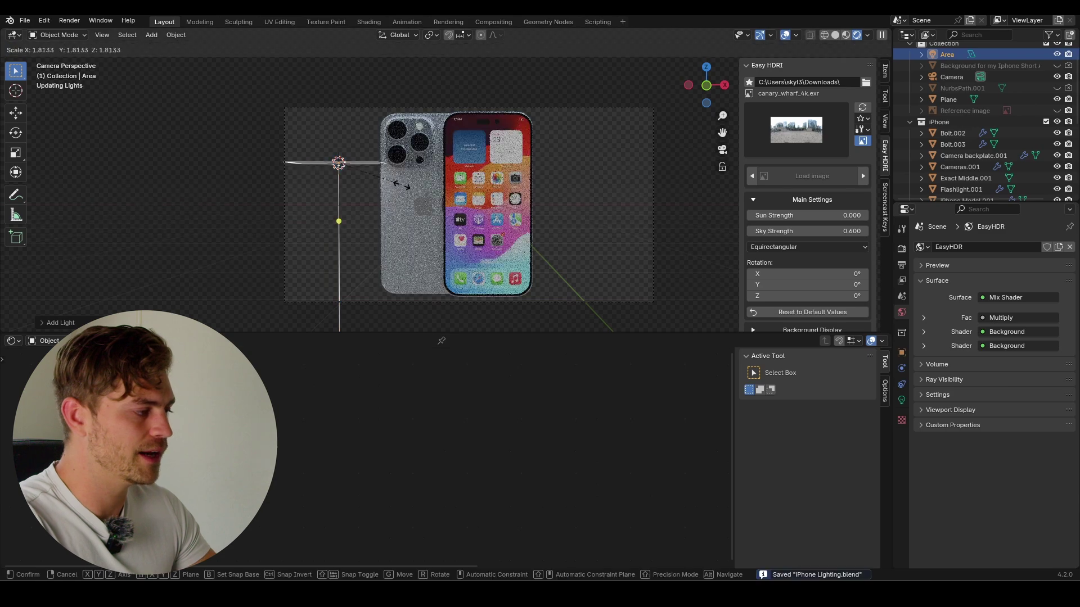
click(423, 187)
Step: Tilt the area light and raise it along Z above the phones
middle_drag(423, 187, 372, 245)
key(r)
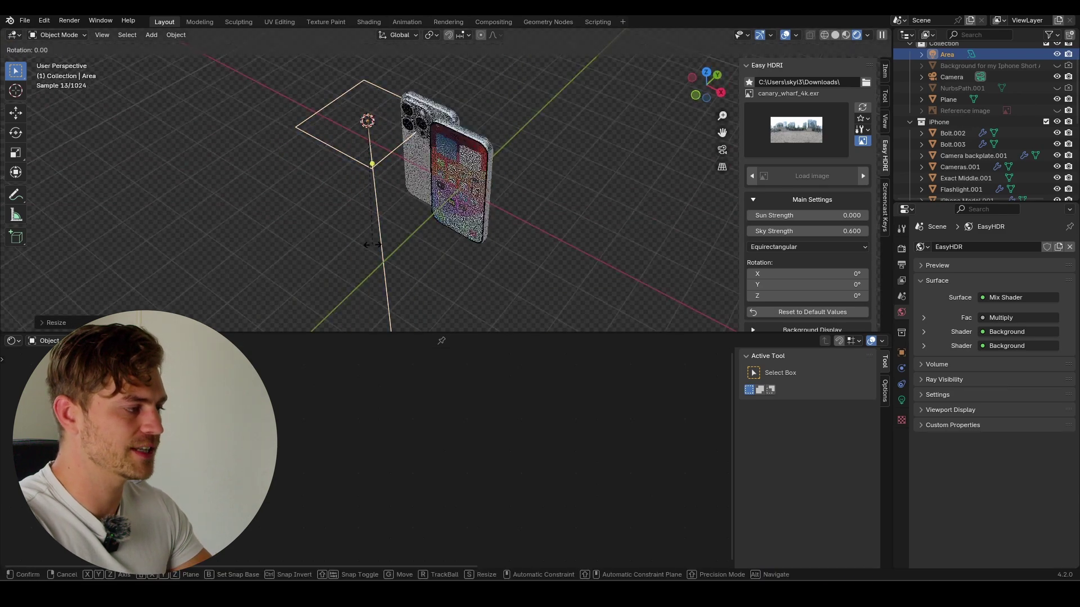
key(x)
right_click(388, 144)
middle_drag(389, 143, 467, 190)
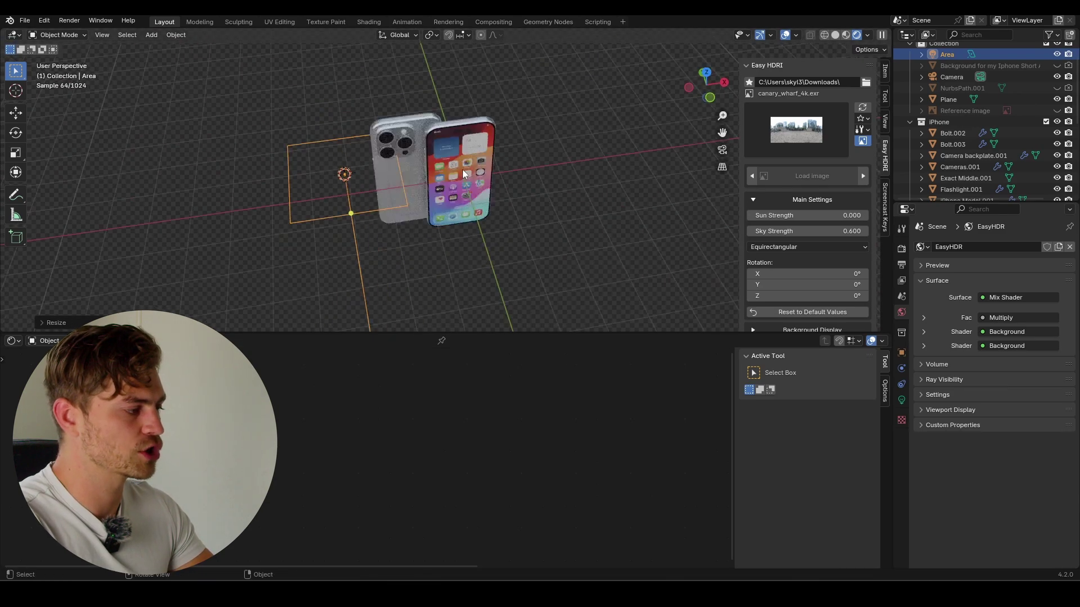
key(r)
key(z)
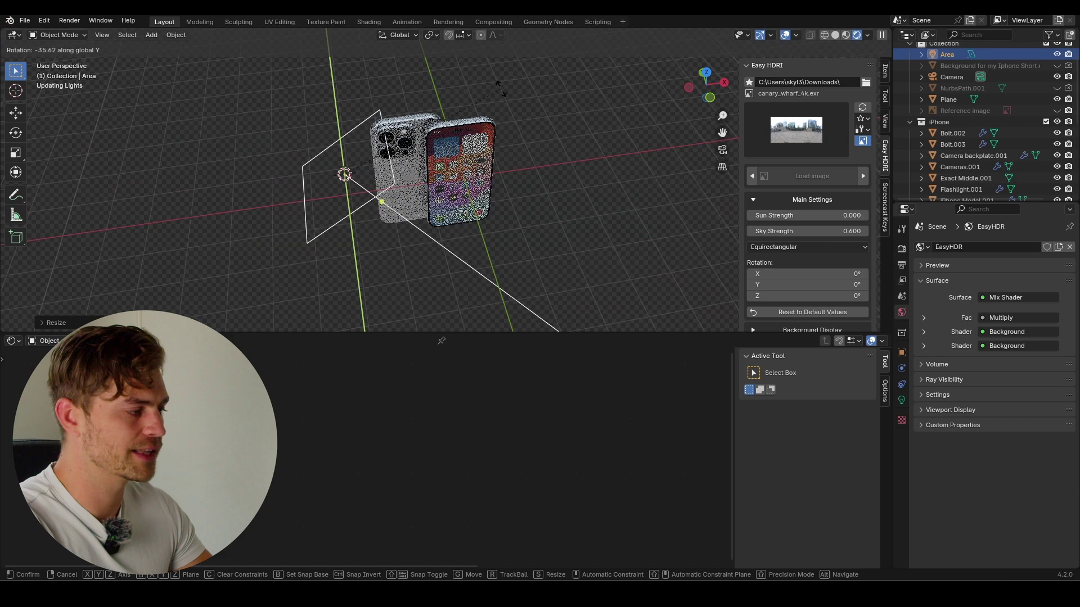
click(497, 212)
key(g)
key(z)
click(488, 116)
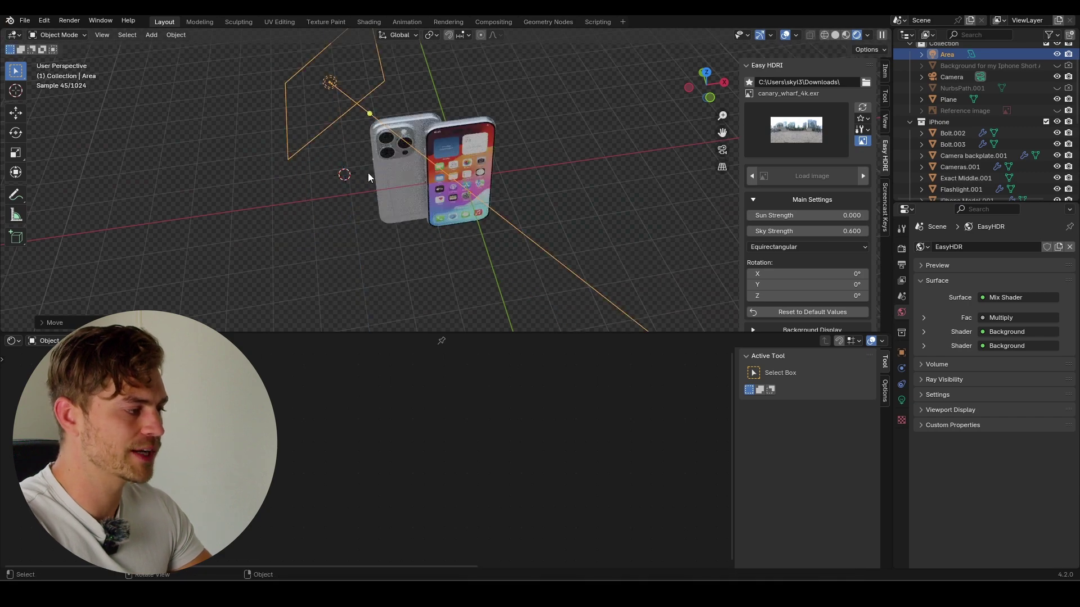
Step: Turn the area light around Z so it shines on the phones from the left
middle_drag(368, 173, 400, 194)
scroll(364, 113, up, 4)
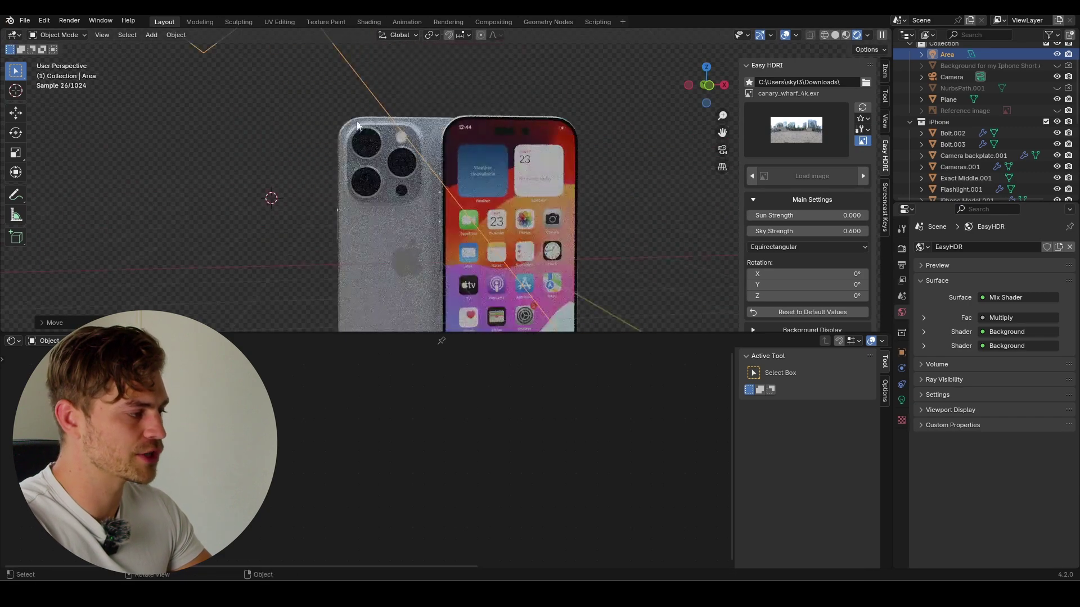
middle_drag(340, 145, 519, 230)
scroll(519, 230, down, 2)
key(r)
key(z)
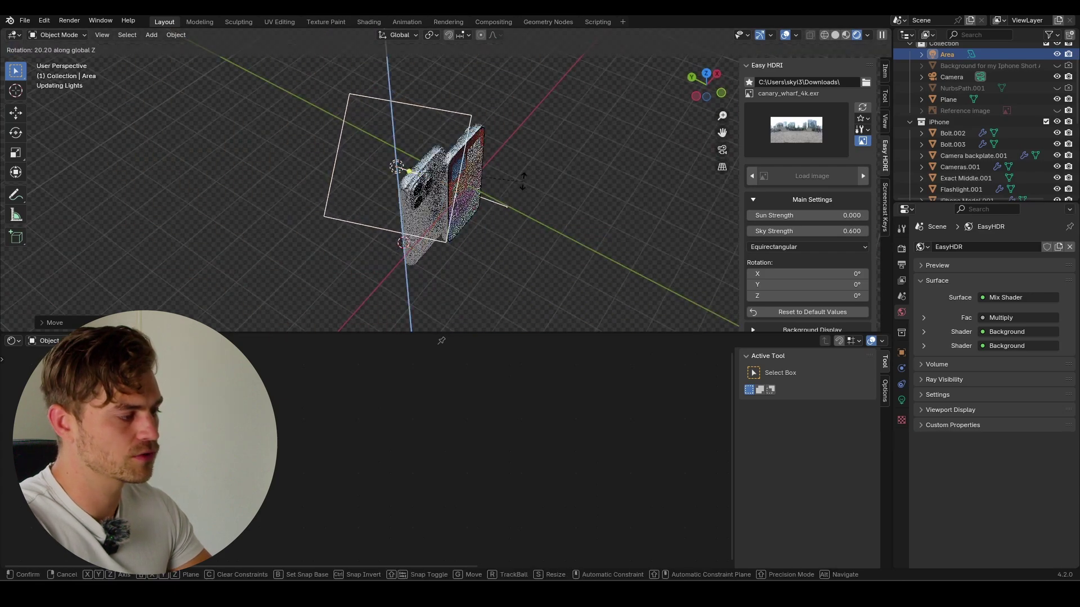
click(392, 204)
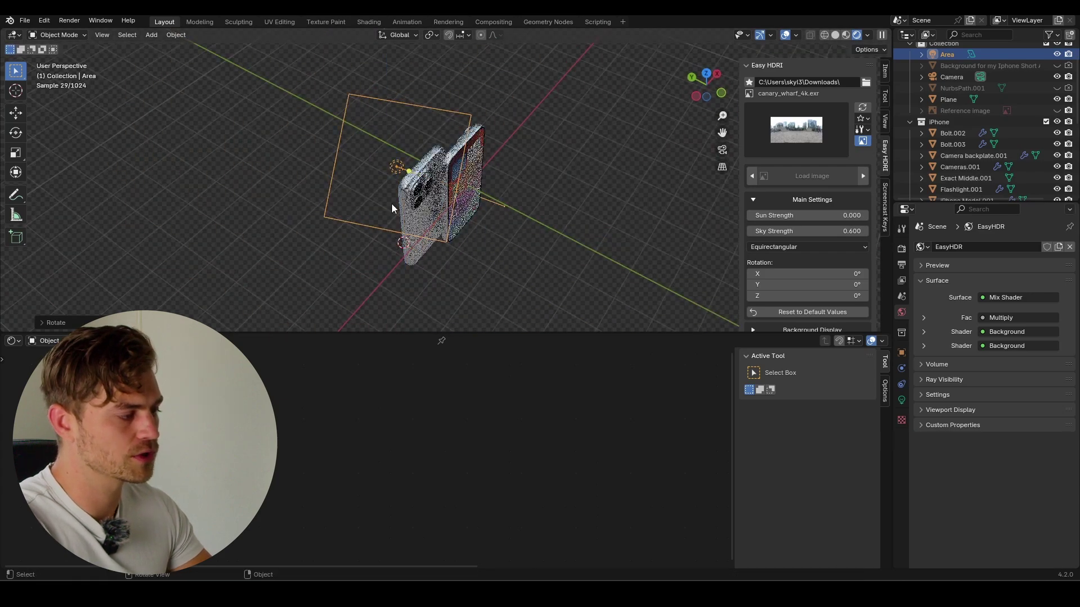
Step: Raise the Area light's power from 10 W to 195.8 W, toggling it off and on to compare
click(901, 400)
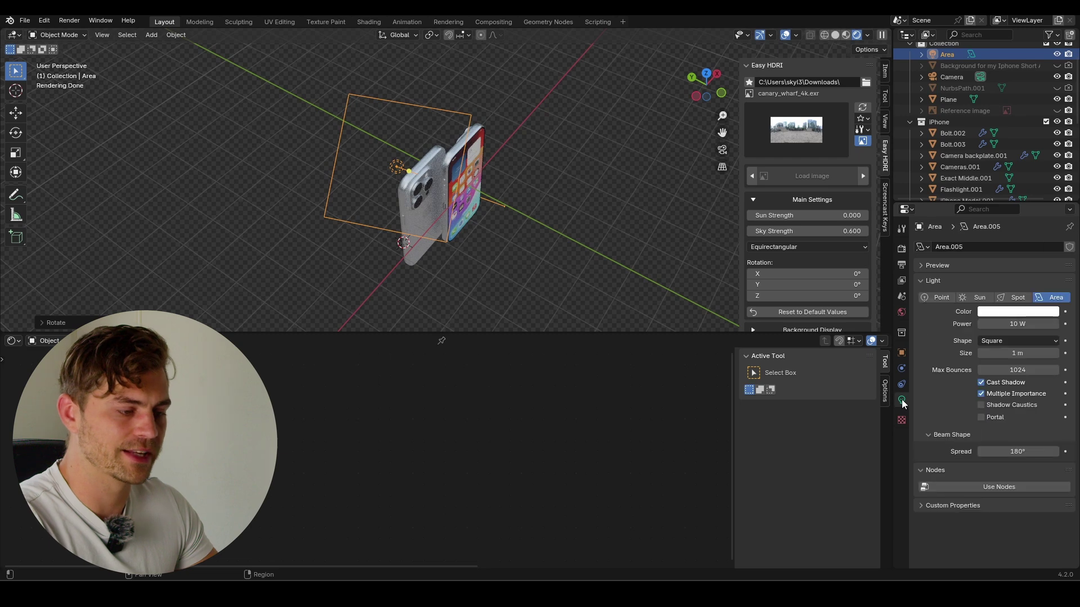
key(KP_0)
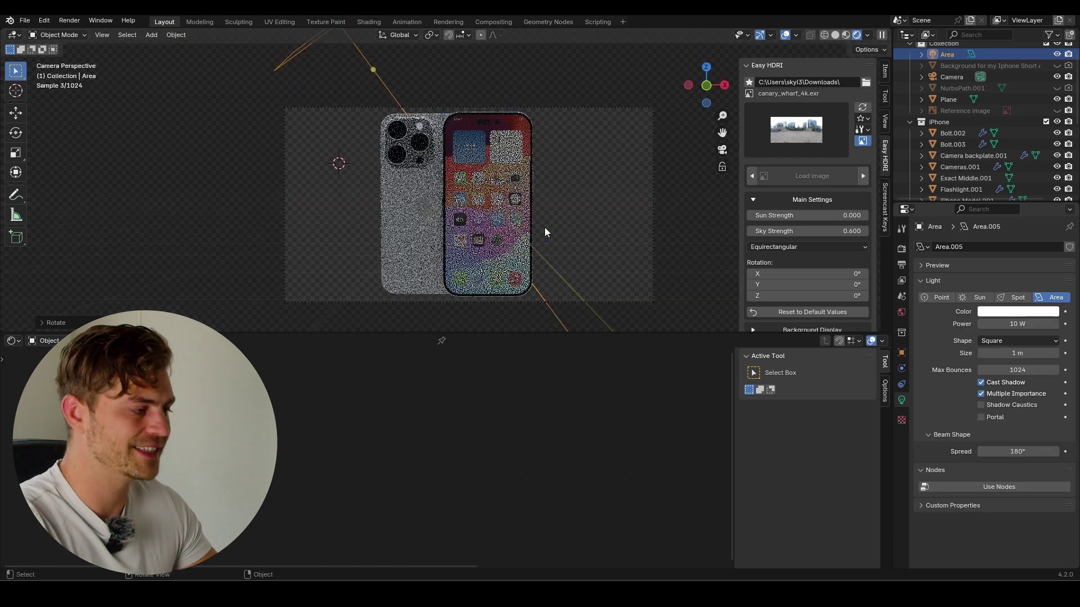
scroll(586, 190, up, 3)
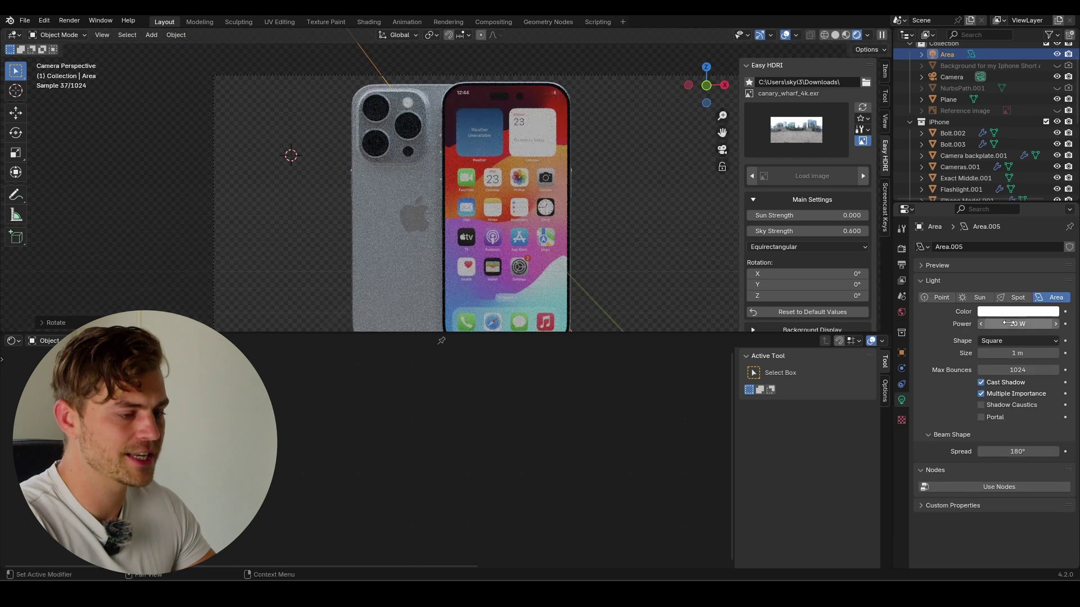
drag(1013, 324, 1063, 324)
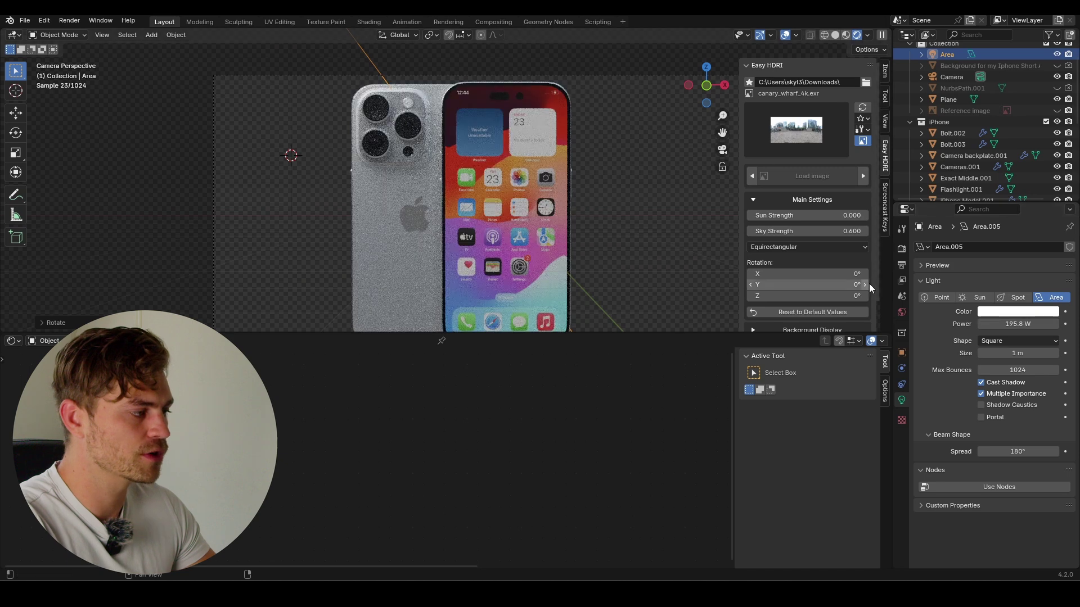
scroll(646, 158, down, 2)
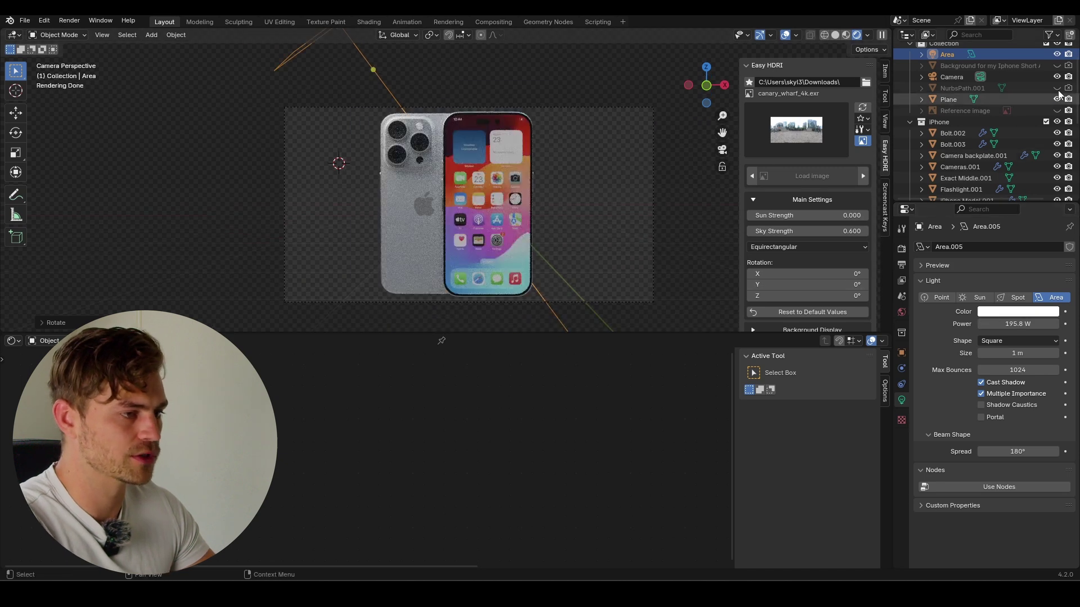
scroll(1058, 78, up, 1)
click(1057, 71)
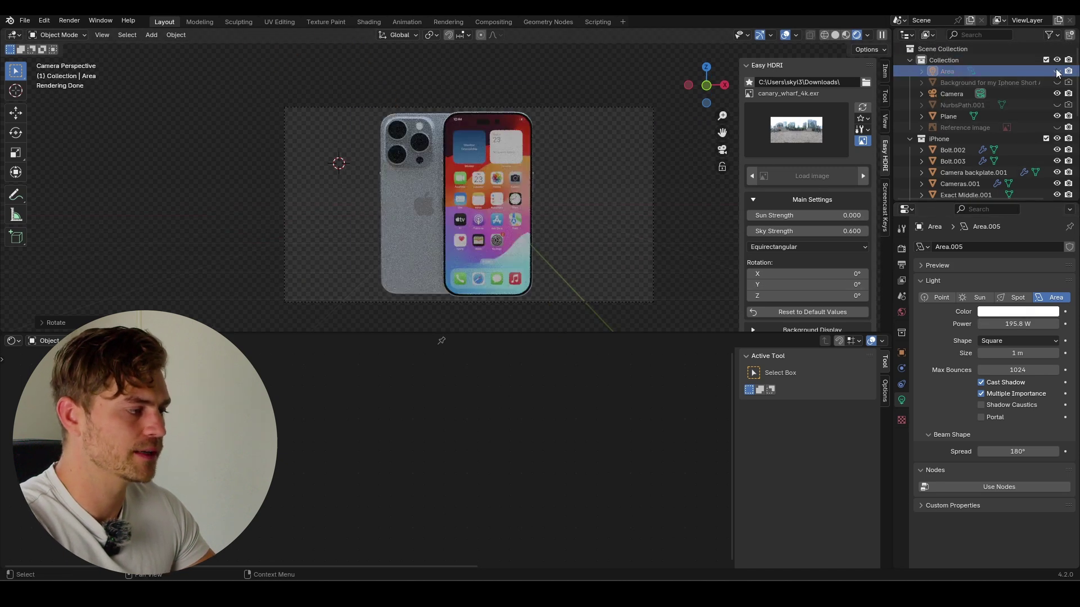
click(1057, 71)
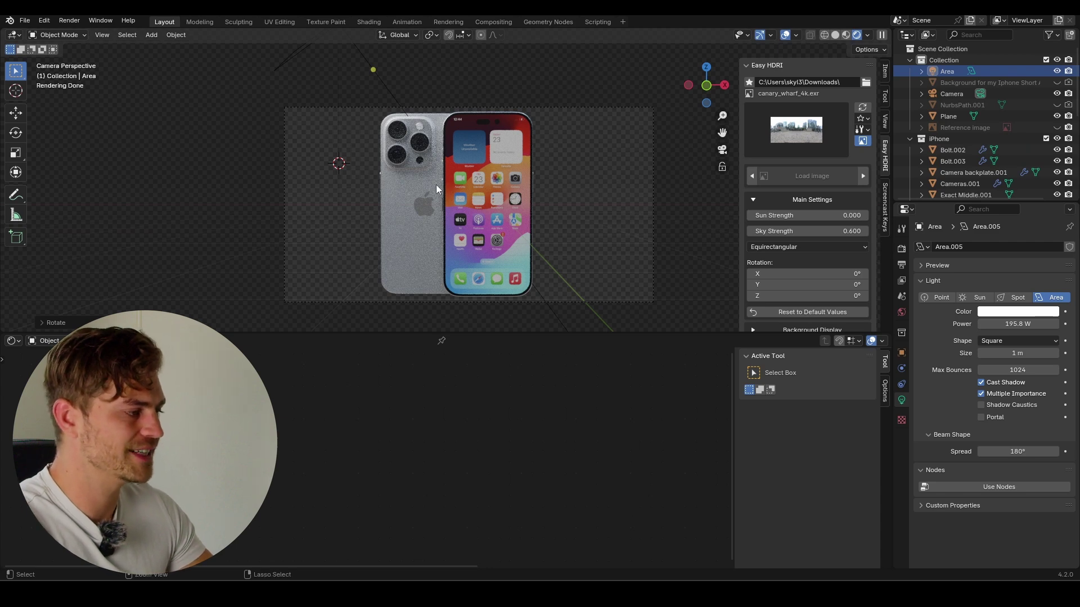
Step: Save, then duplicate the area light as Area.001 below left of the phones
key(ctrl+s)
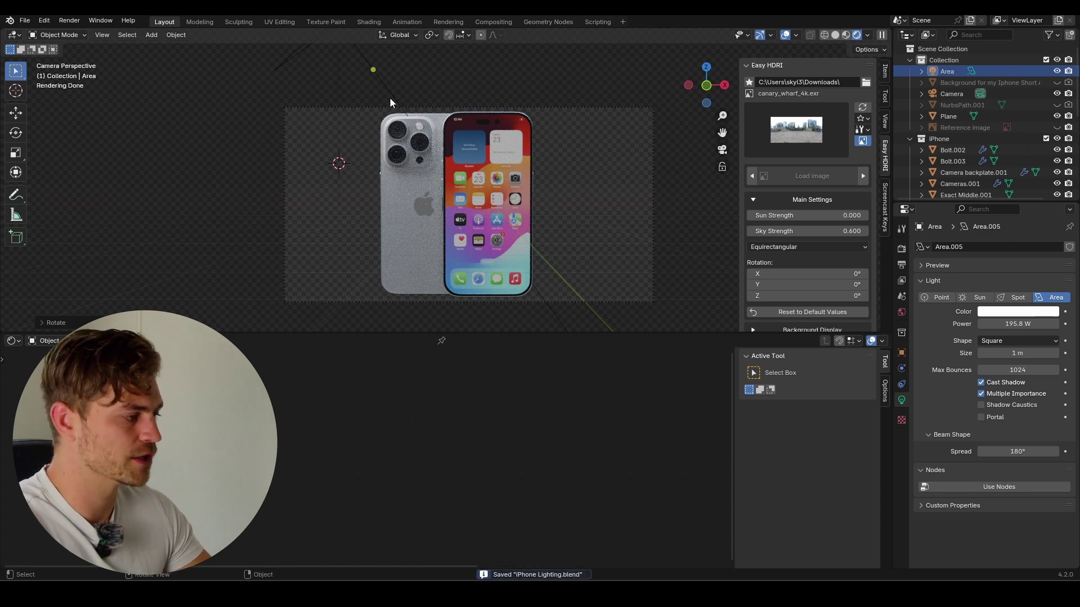
middle_drag(390, 98, 408, 220)
key(shift+d)
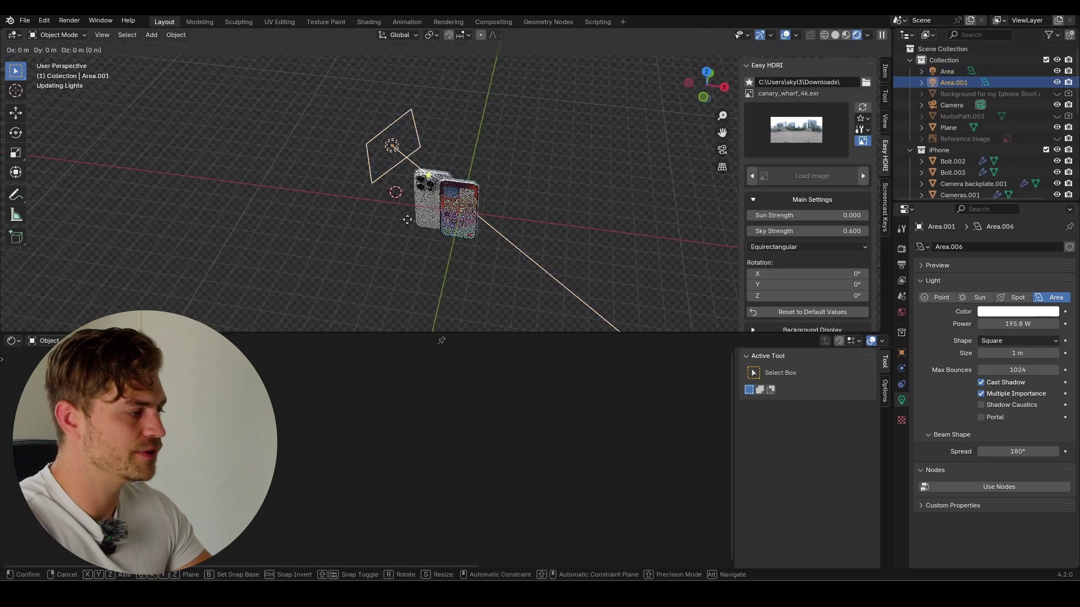
click(447, 286)
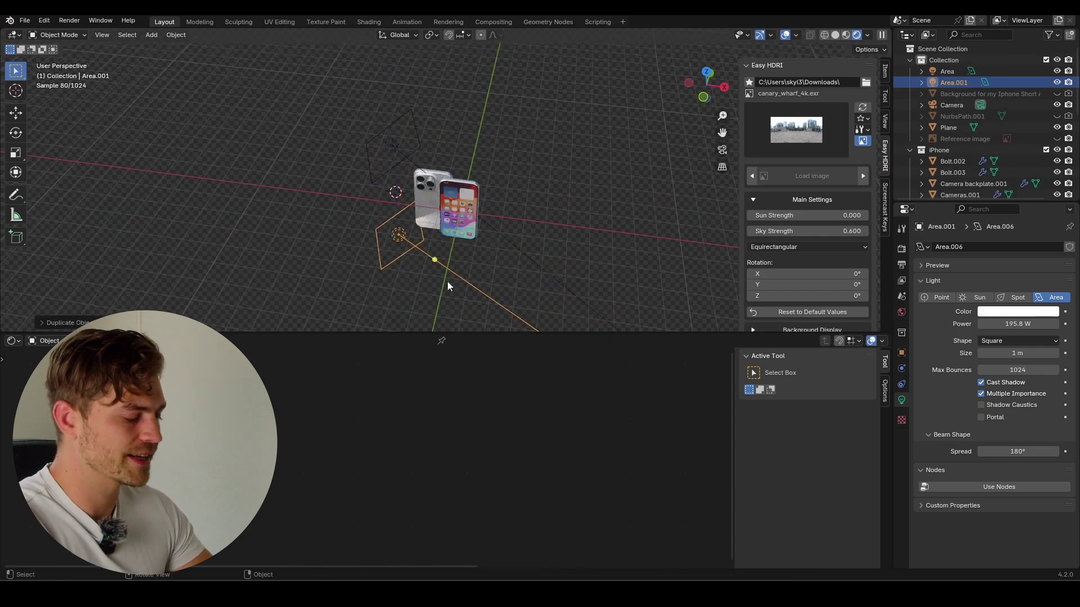
Step: Reset Area.001's rotation, then rotate it 90° about Y and 180° about Z
key(alt+r)
scroll(450, 265, up, 3)
middle_drag(454, 273, 471, 248)
text(ry90)
key(Return)
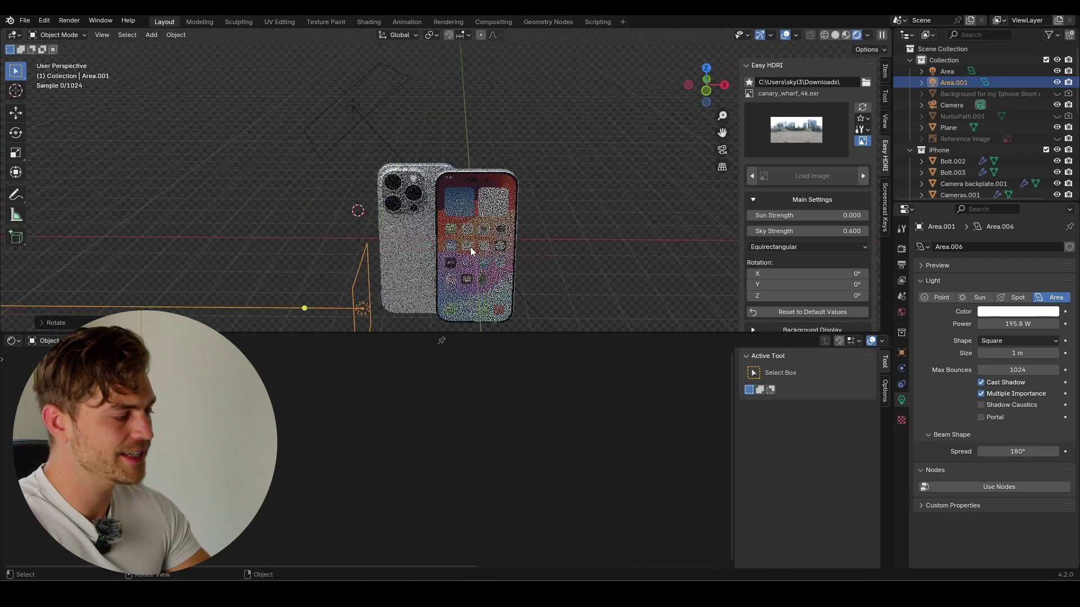
scroll(471, 251, down, 3)
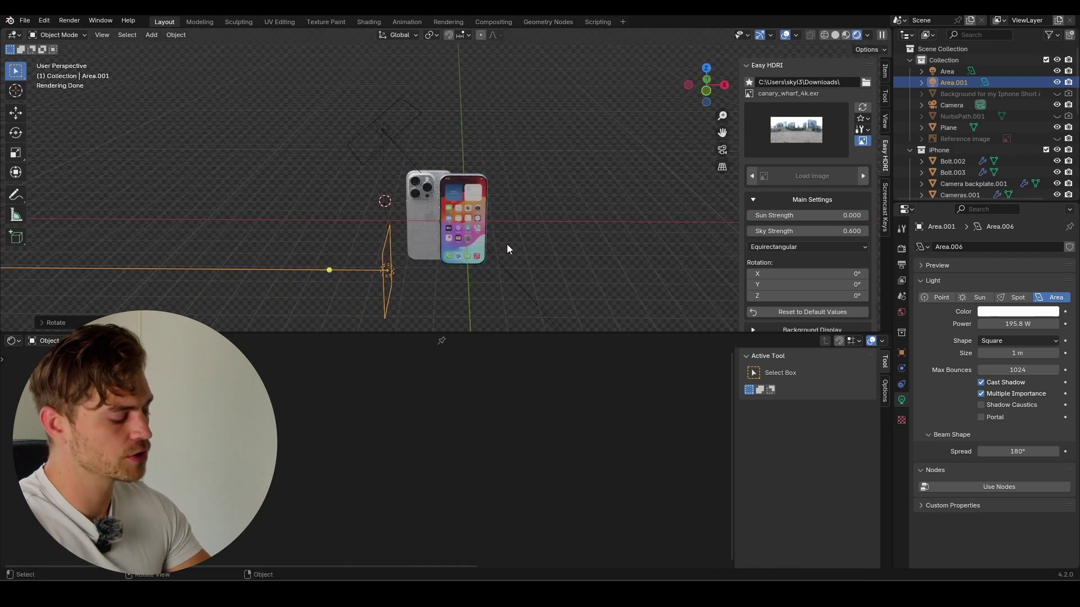
text(rz180)
key(Return)
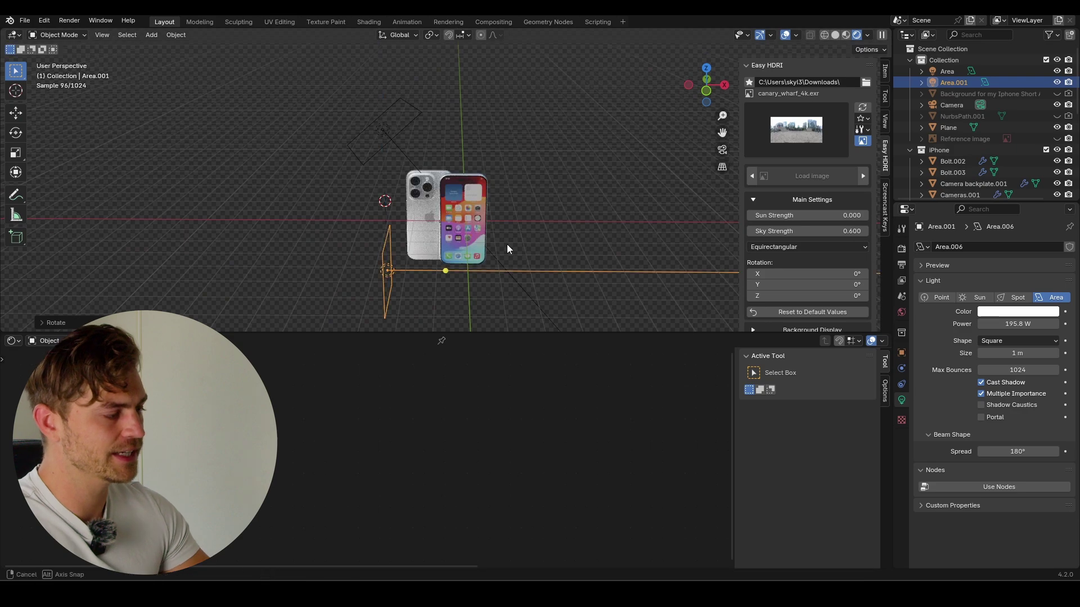
Step: Move Area.001 along X beside the phones
middle_drag(508, 244, 579, 256)
key(r)
key(g)
key(x)
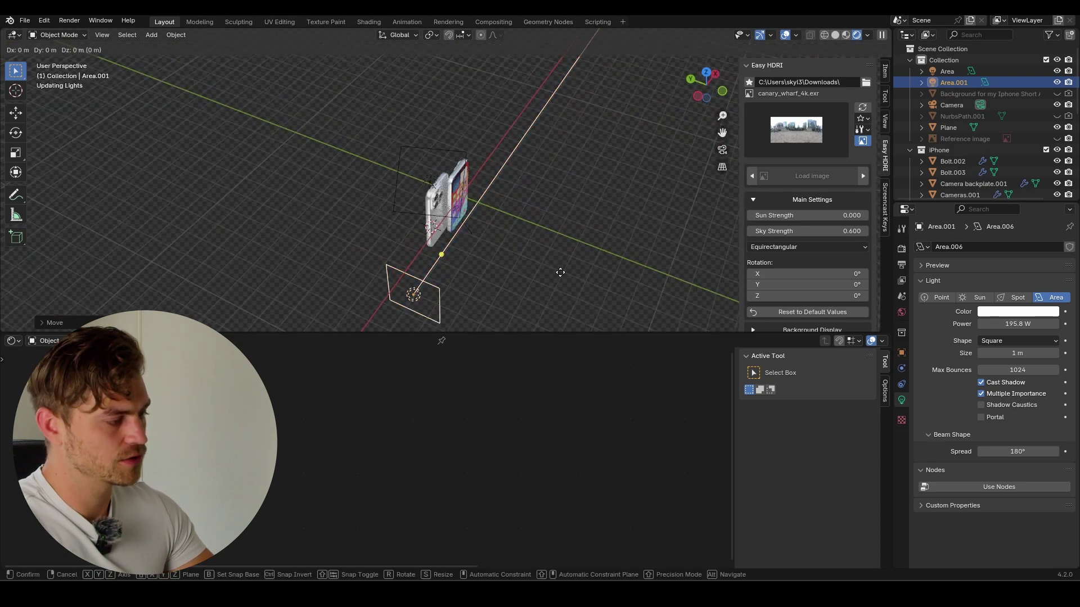
click(536, 272)
middle_drag(537, 269, 423, 218)
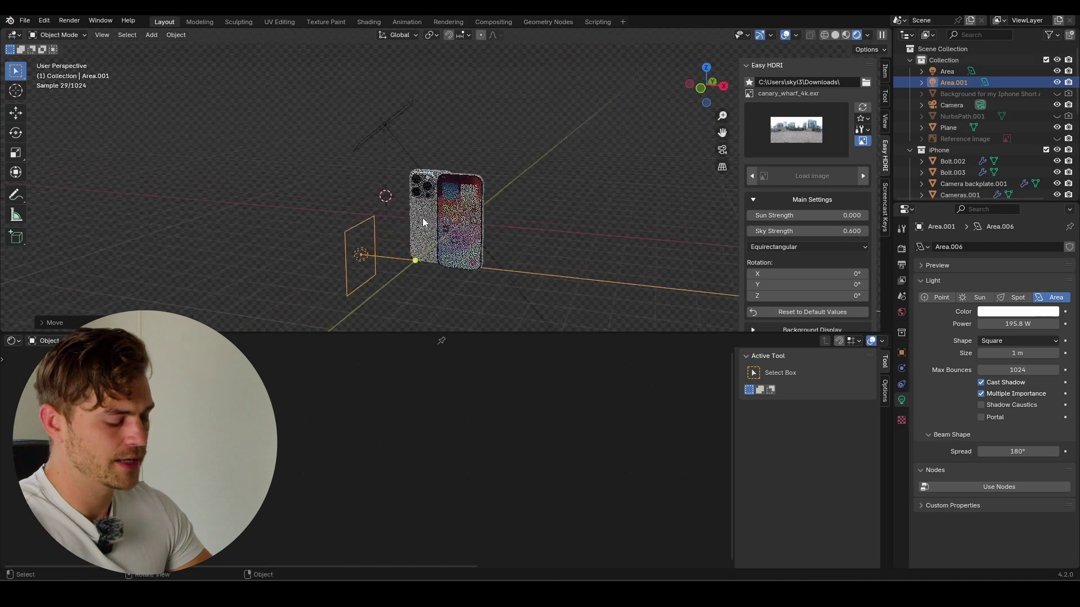
key(KP_0)
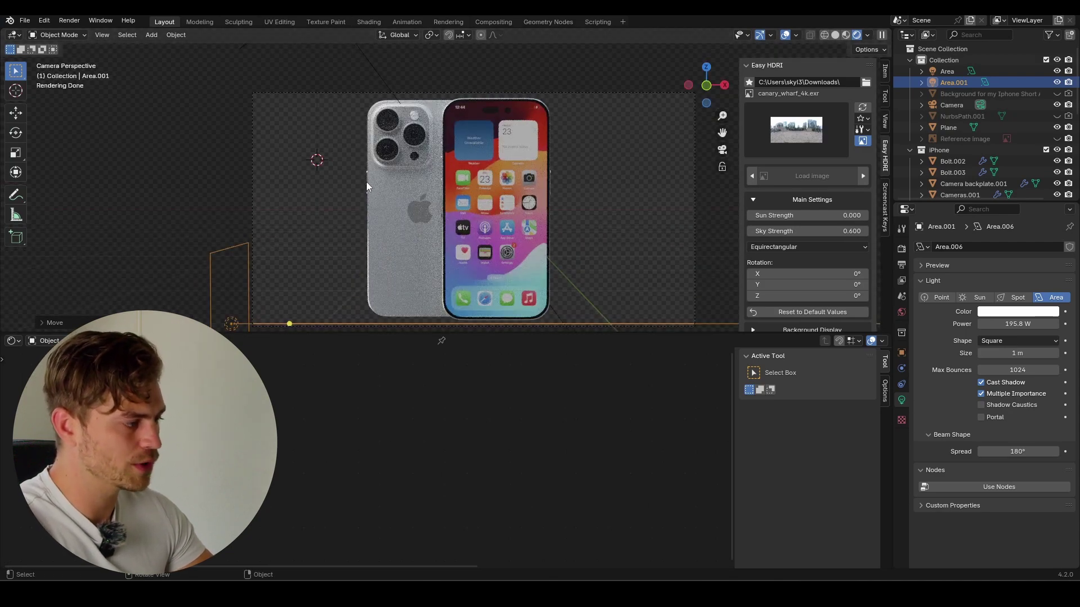
Step: Move Area.001 vertically to roughly the phones' mid-height
key(g)
key(z)
click(393, 50)
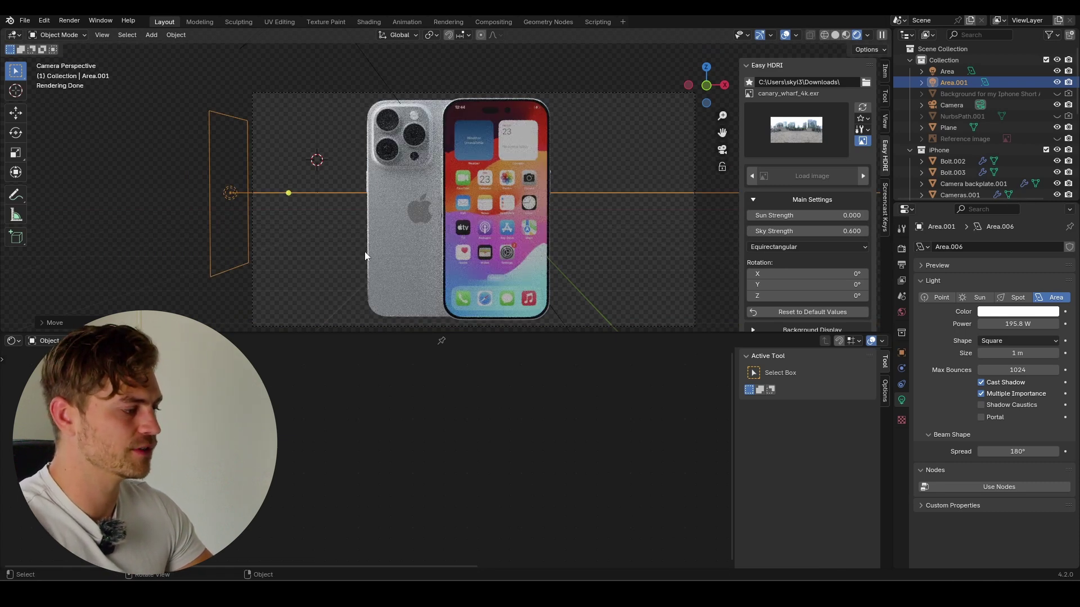
key(g)
key(z)
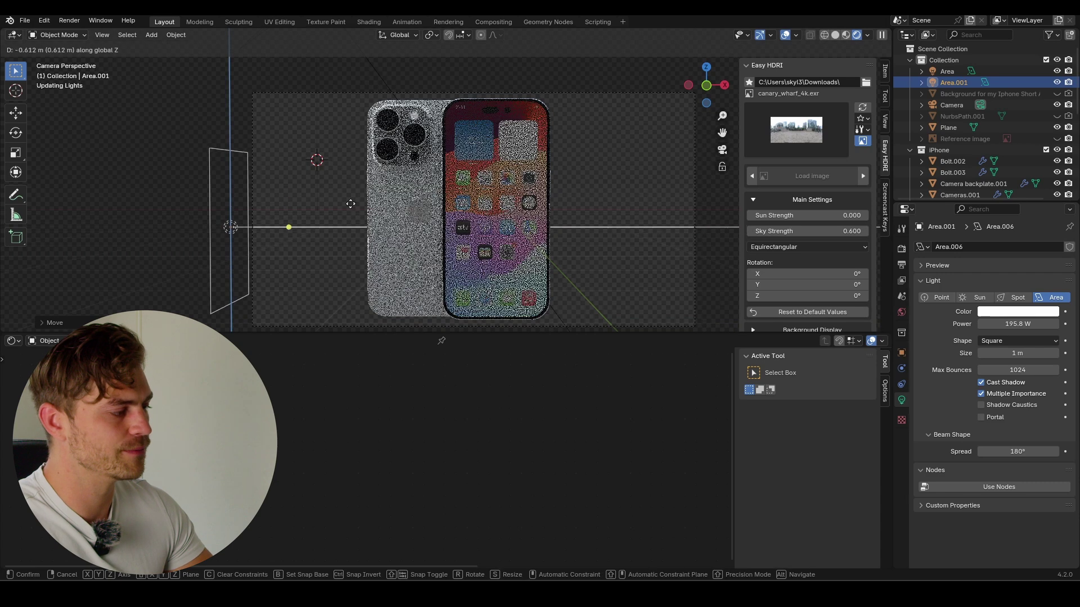
click(365, 287)
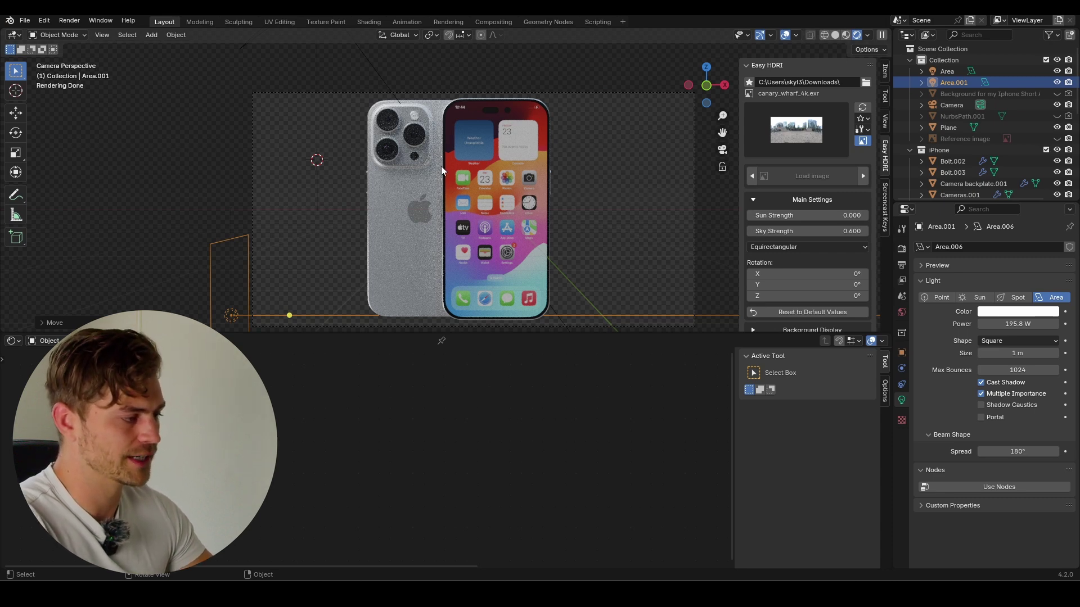
Step: Lower Area.001's power from 195.8 W to 88.7 W
scroll(442, 170, down, 2)
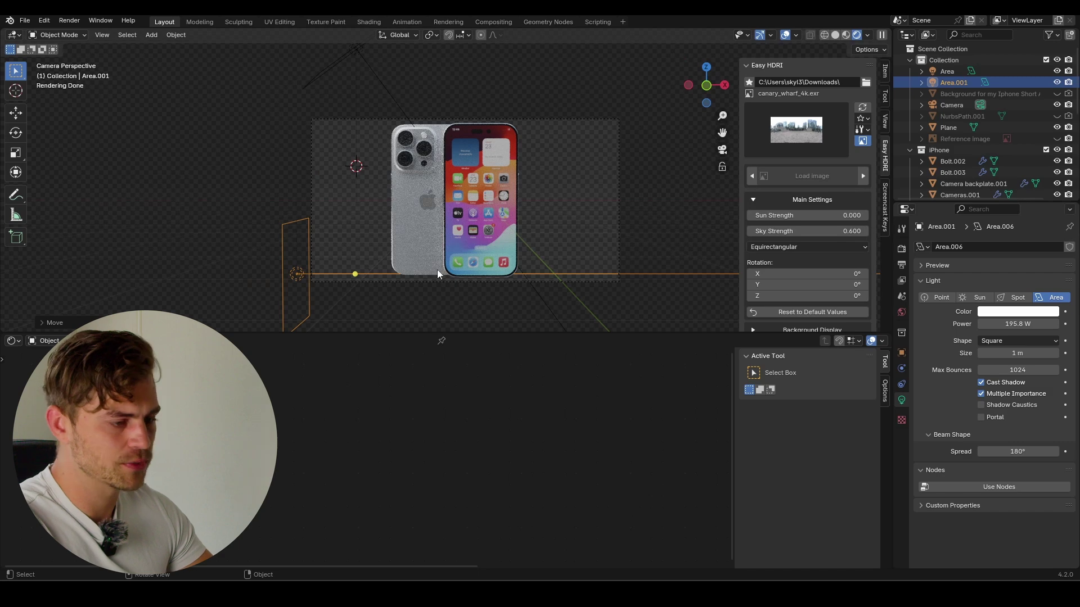
drag(1018, 324, 996, 324)
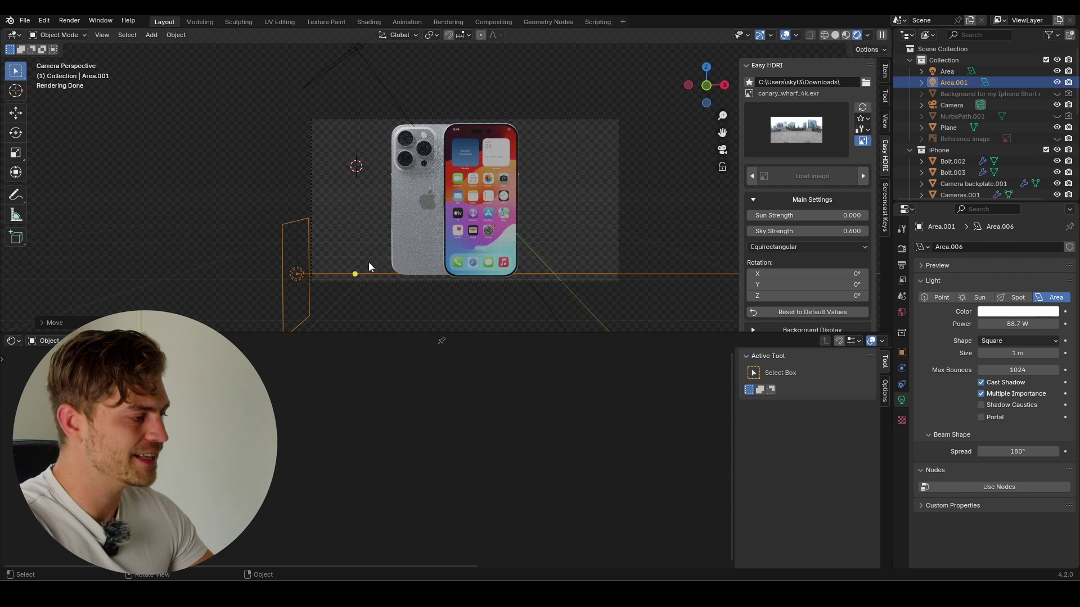
scroll(369, 264, up, 2)
scroll(383, 236, down, 3)
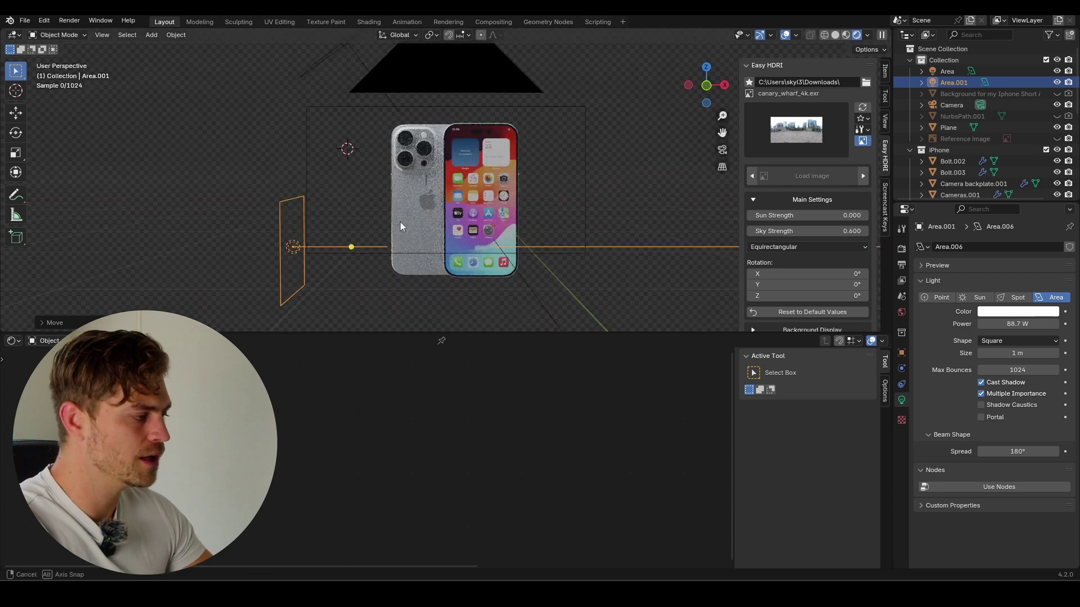
middle_drag(400, 221, 414, 241)
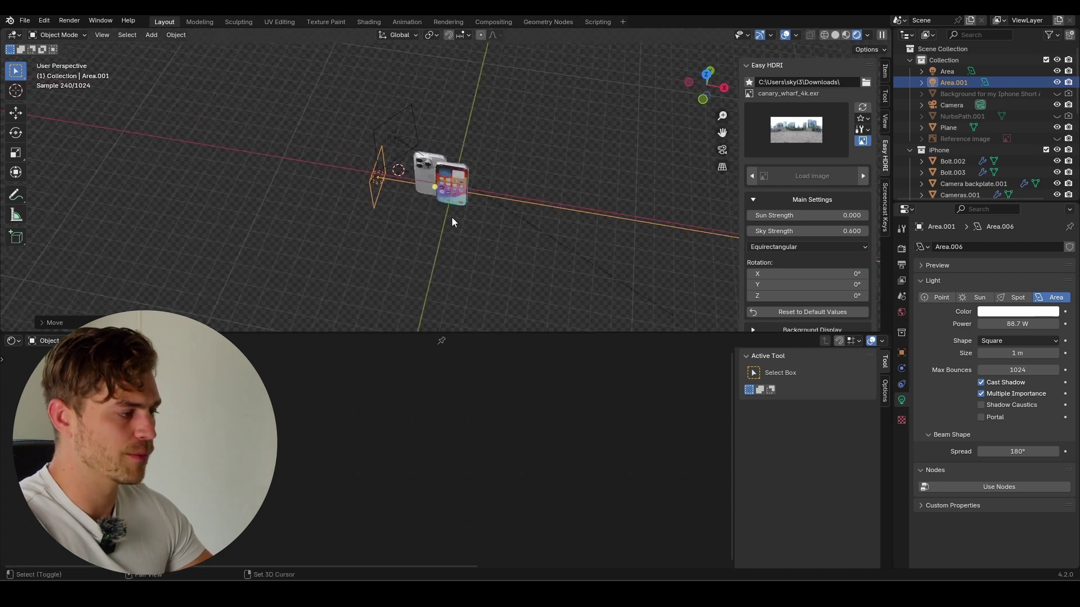
Step: Duplicate the area light as Area.002, rotate it around Z and place it right of the phones
key(shift+d)
key(x)
key(r)
key(z)
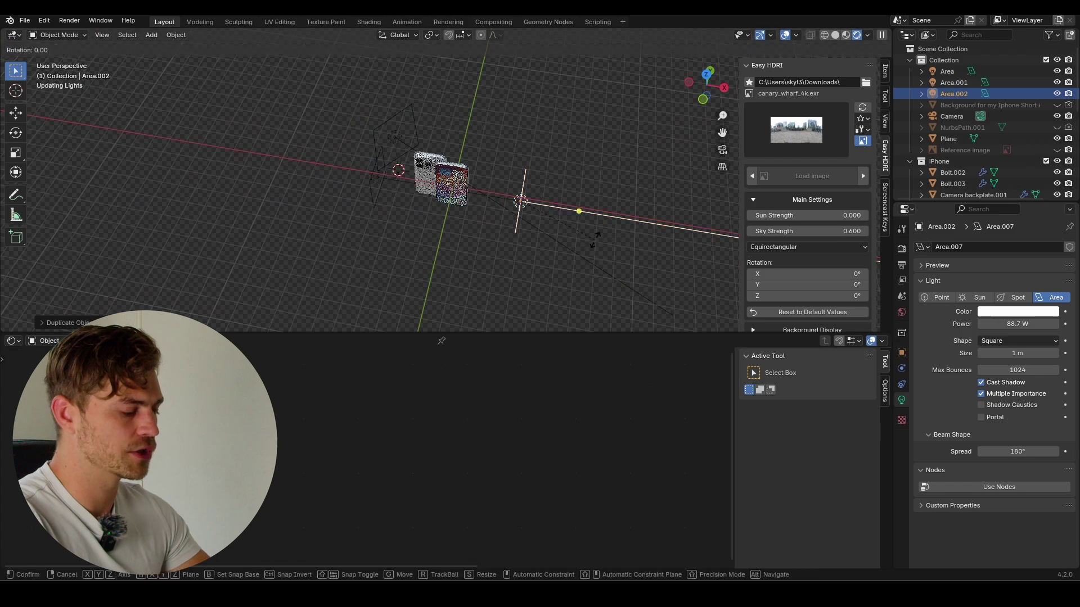
key(1)
key(Return)
key(KP_0)
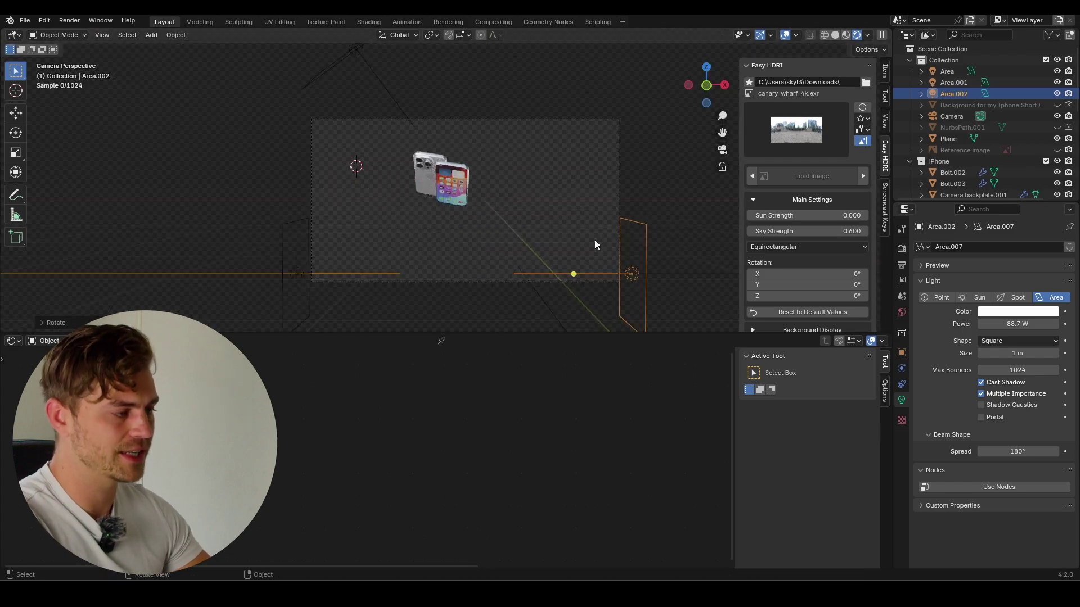
key(g)
click(569, 151)
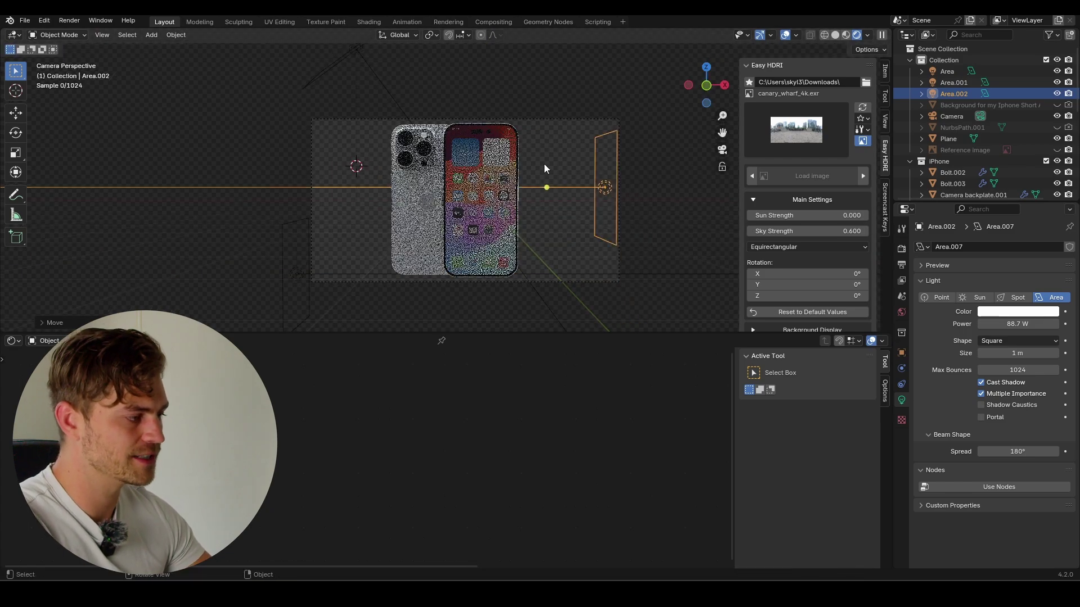
Step: Toggle Area.002's visibility in the outliner to compare the lighting
scroll(491, 175, up, 1)
scroll(491, 175, up, 5)
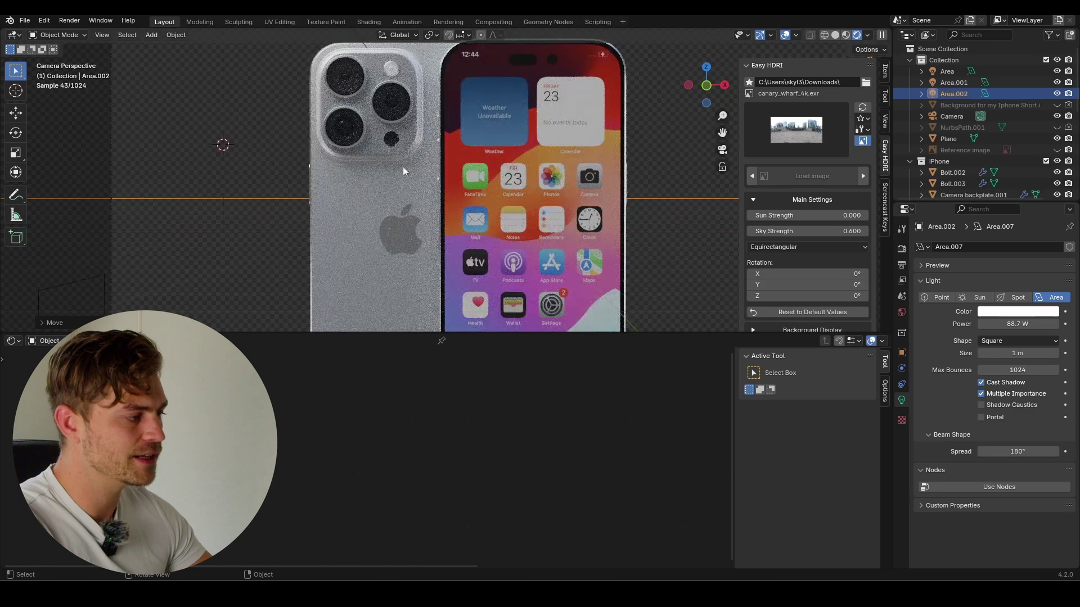
click(1057, 94)
click(1057, 94)
click(1057, 94)
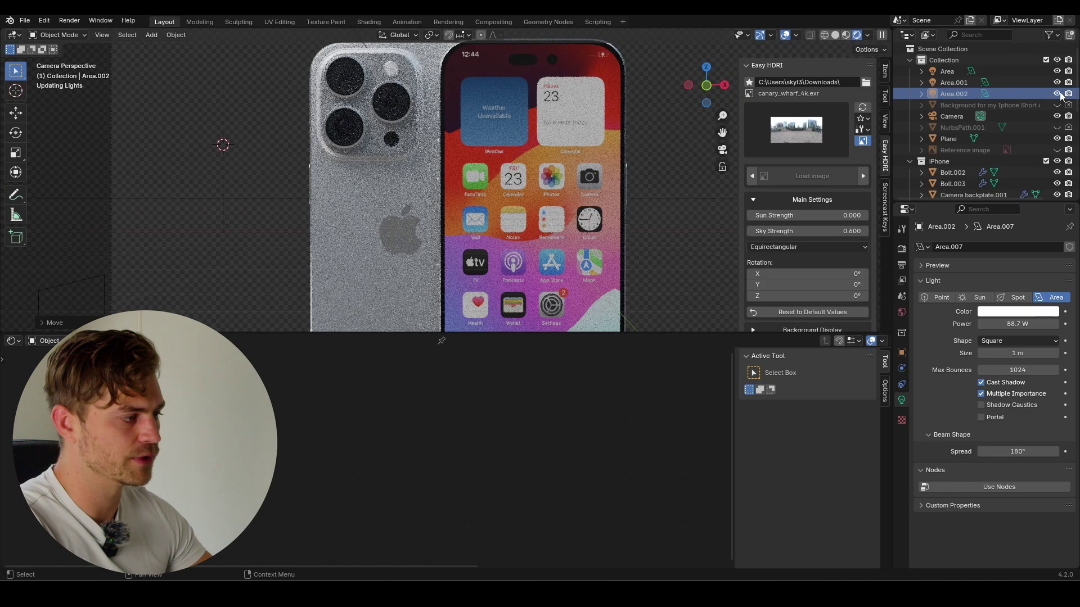
click(1058, 94)
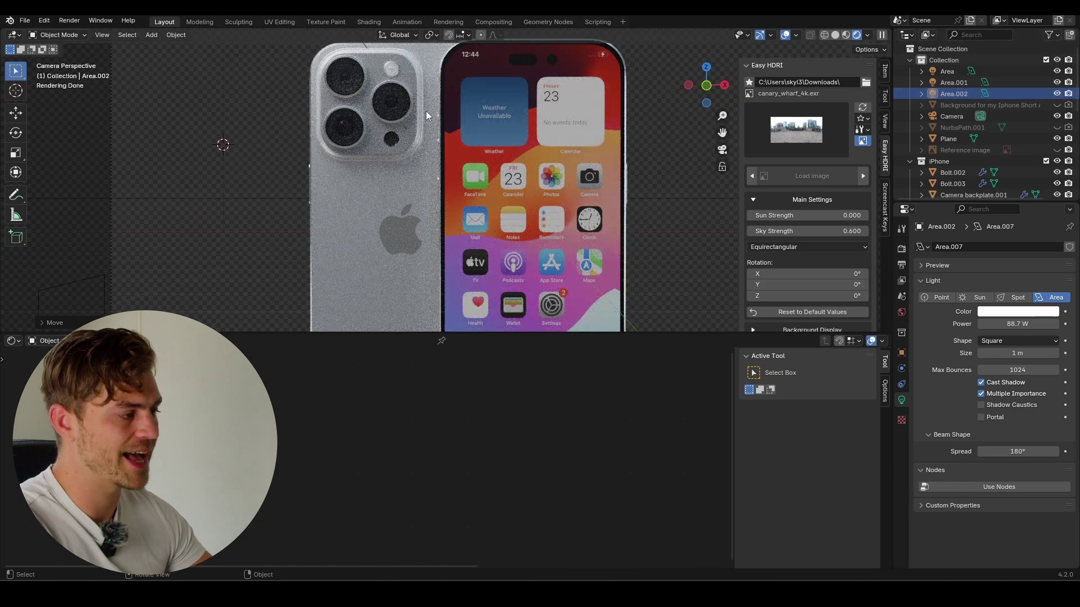
Step: Adjust the Area.002 light's power and narrow its beam spread to 9.32°
drag(1013, 324, 1056, 324)
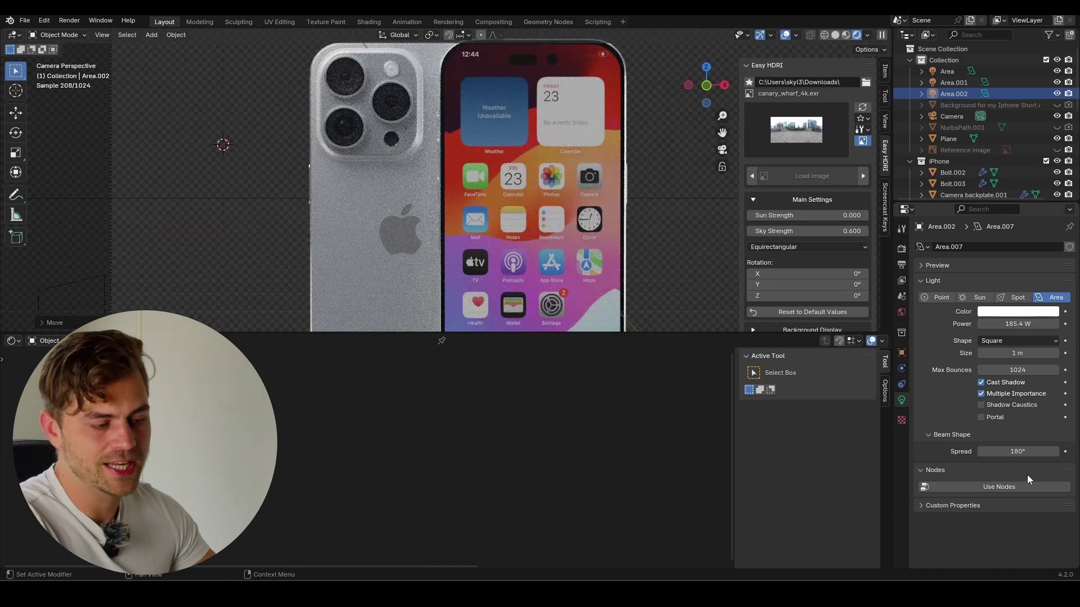
drag(1017, 451, 942, 452)
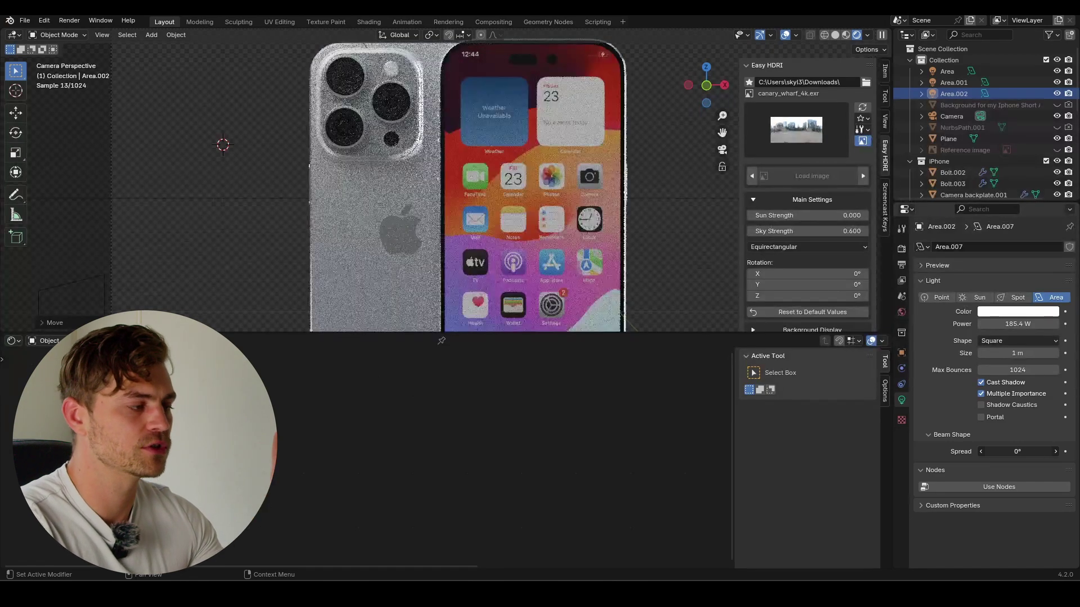
scroll(416, 77, down, 1)
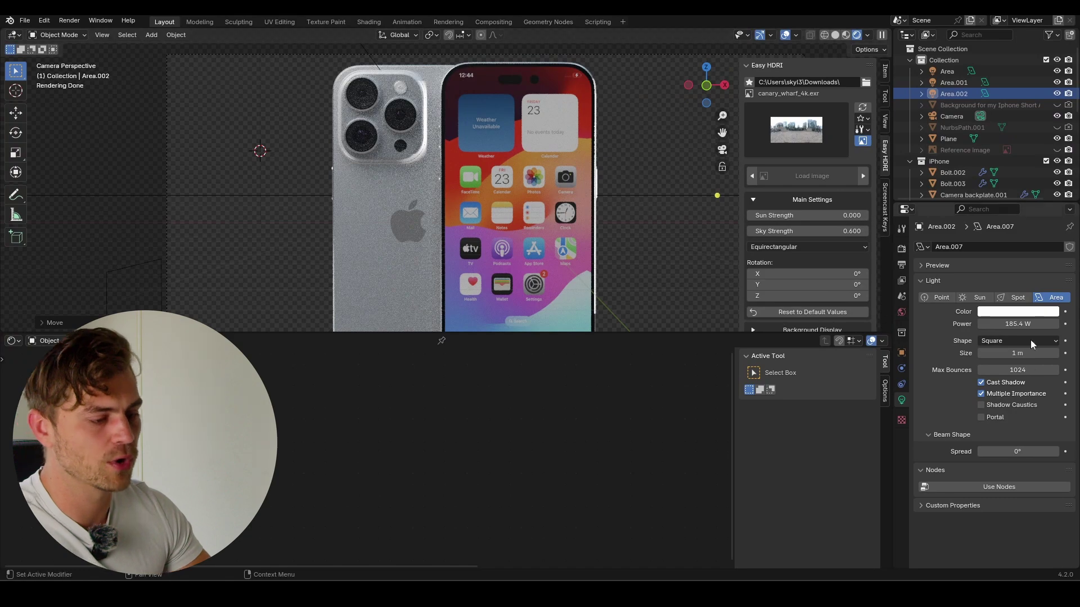
drag(1018, 451, 1033, 451)
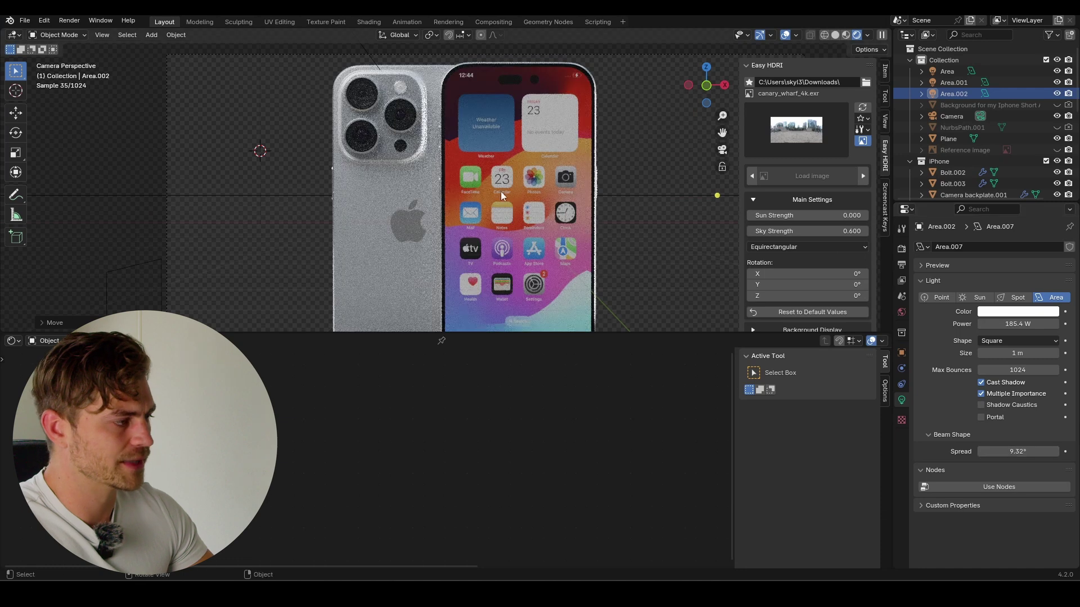
Step: Lower the right area light slightly along Z in rendered shading, then return to camera view
middle_drag(698, 191, 495, 185)
key(z)
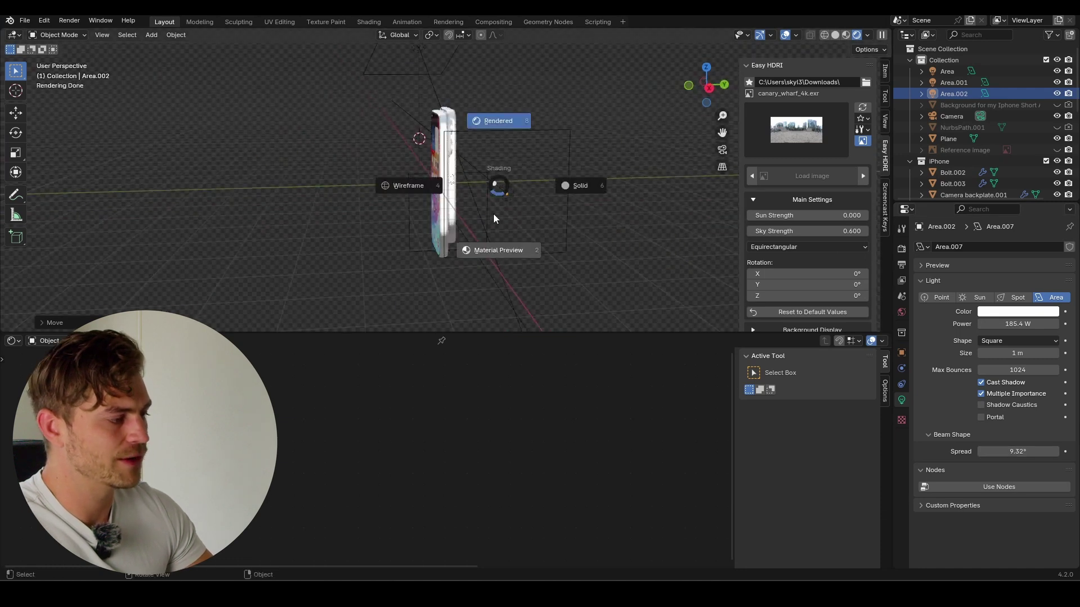
click(419, 138)
key(g)
key(z)
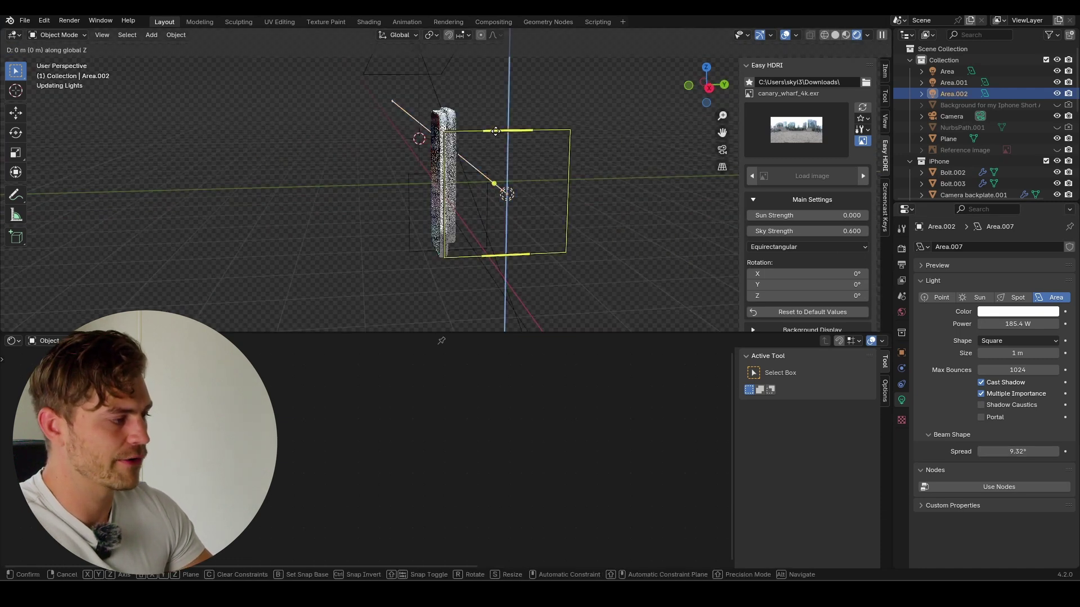
click(497, 174)
key(KP_0)
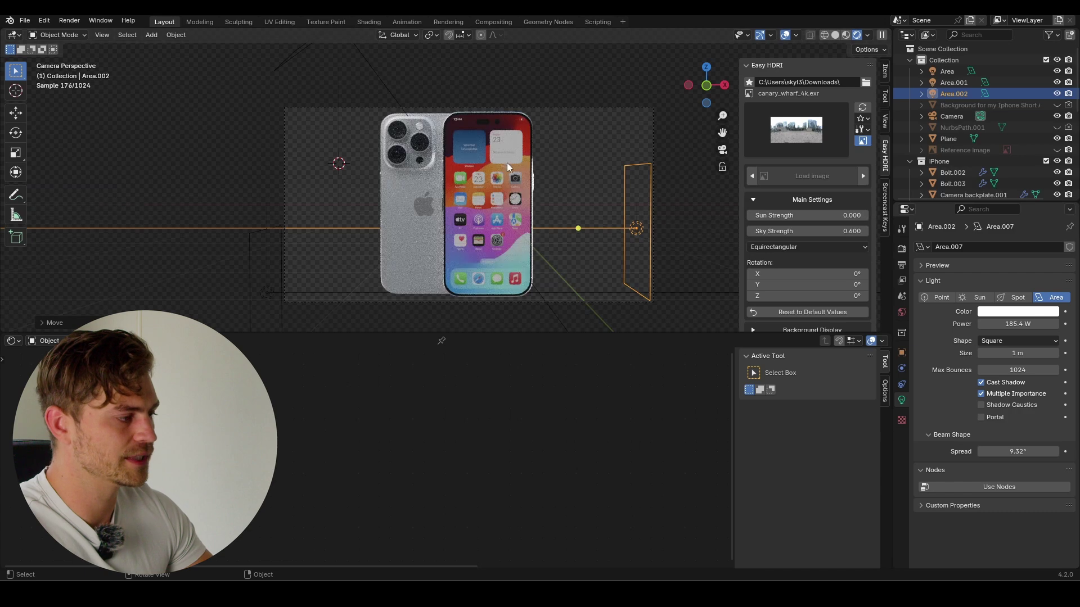
Step: Reduce the light's power to 129.4 W and hide the viewport overlays
scroll(507, 163, up, 2)
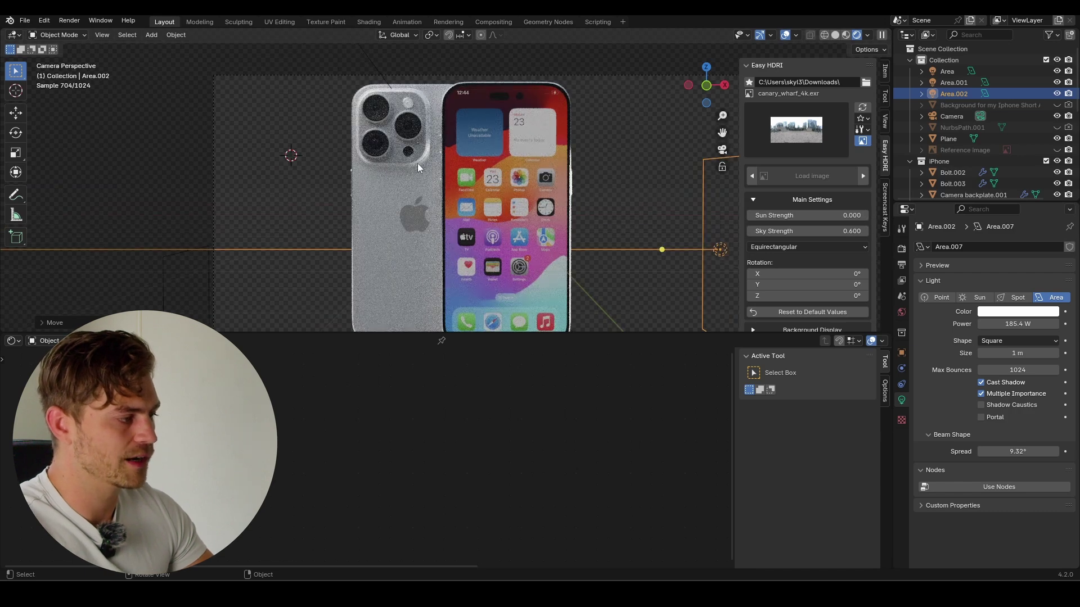
mouse_move(1018, 324)
mouse_down()
mouse_move(974, 324)
mouse_move(1035, 324)
mouse_up()
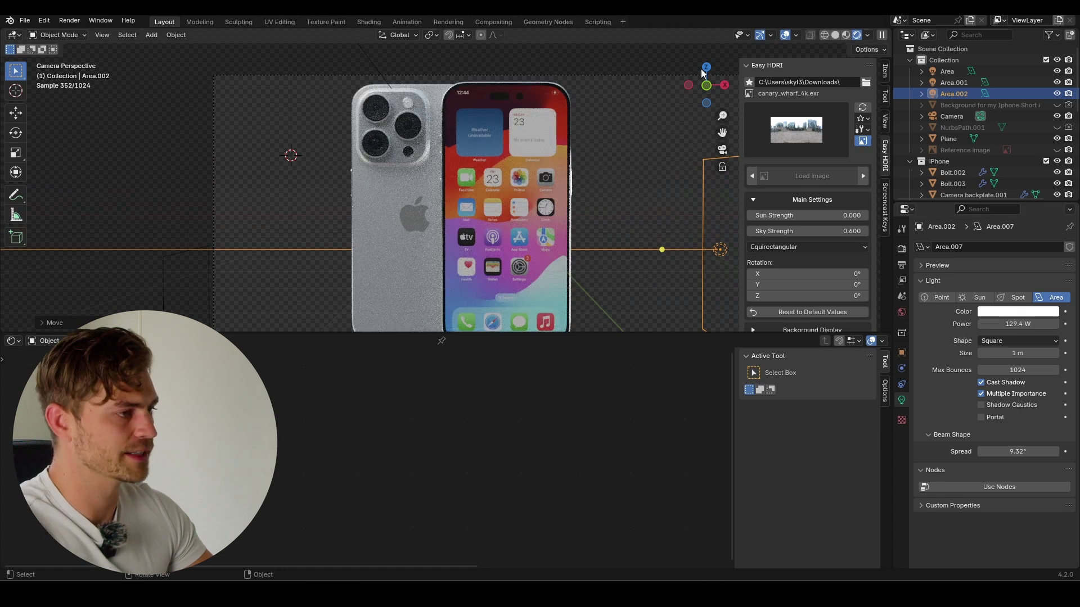
click(785, 35)
scroll(474, 197, down, 1)
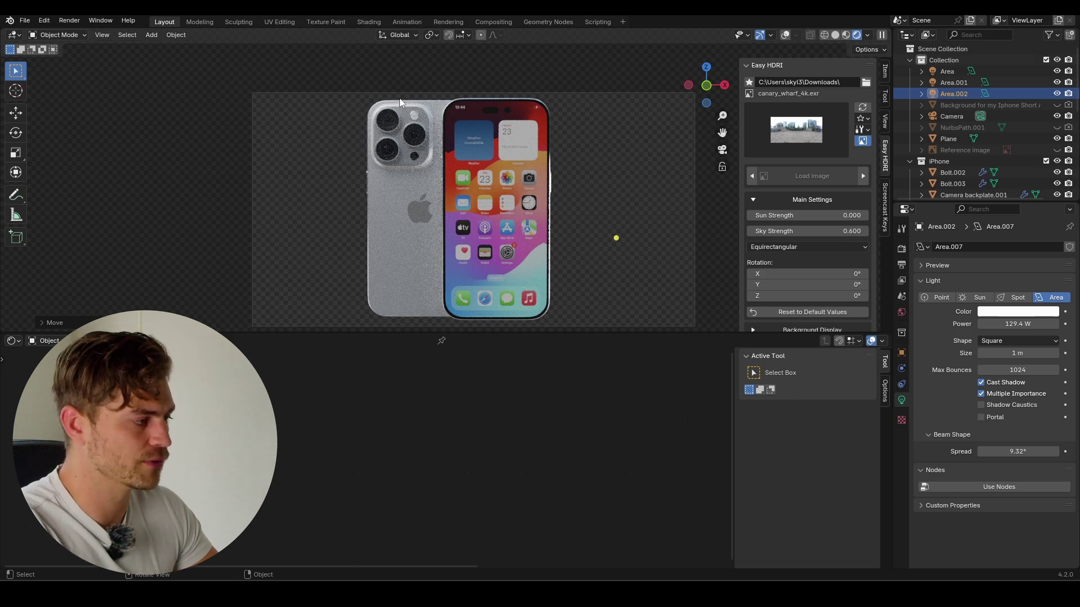
scroll(400, 175, up, 2)
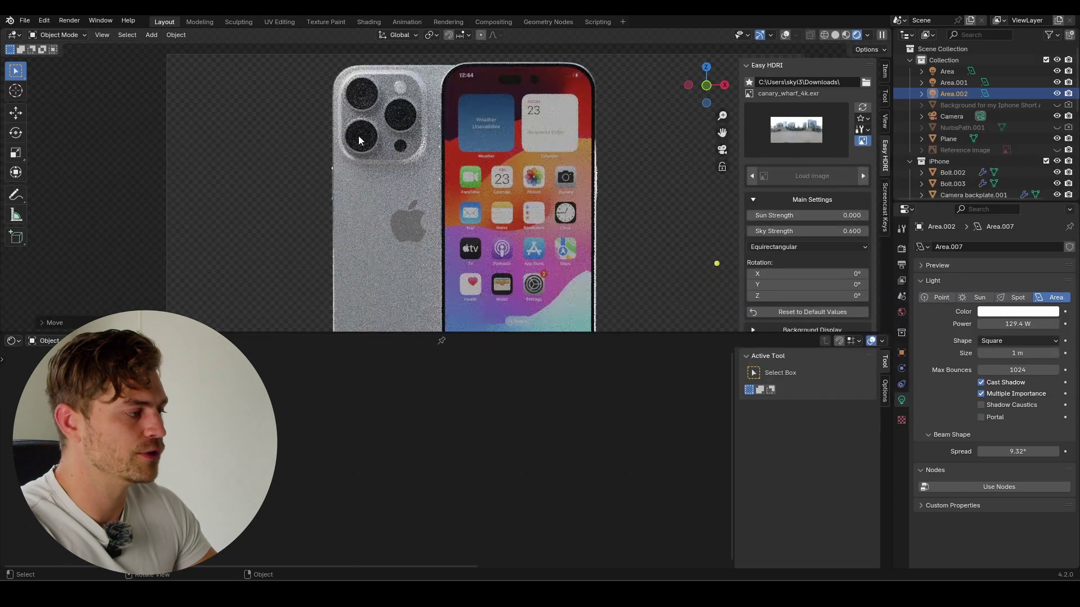
scroll(369, 126, down, 3)
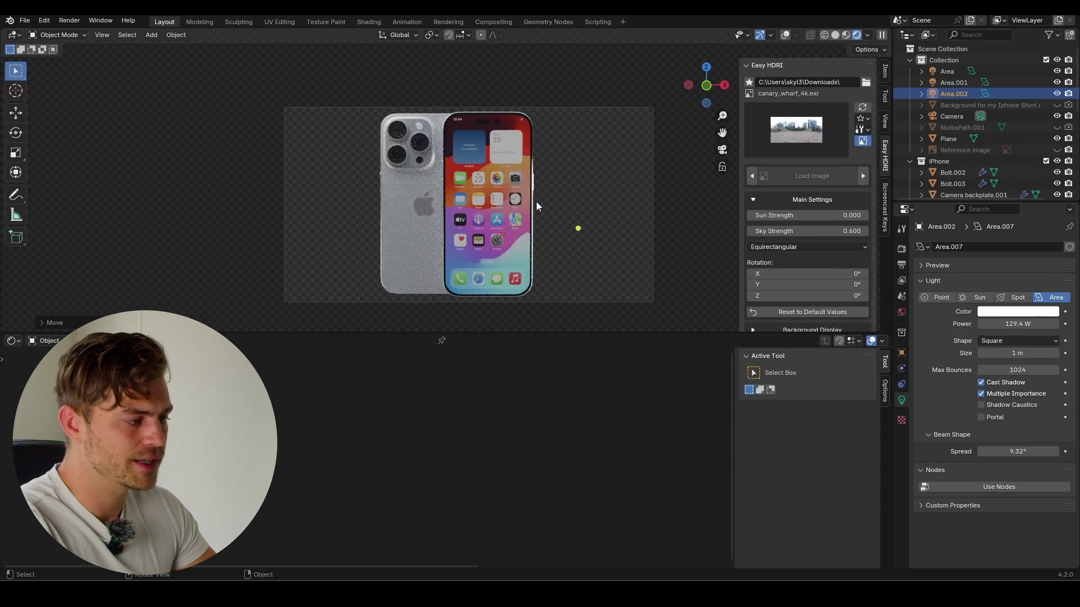
Step: Select the Area.002 light beside the phones and scale it down, checking from the camera
click(592, 190)
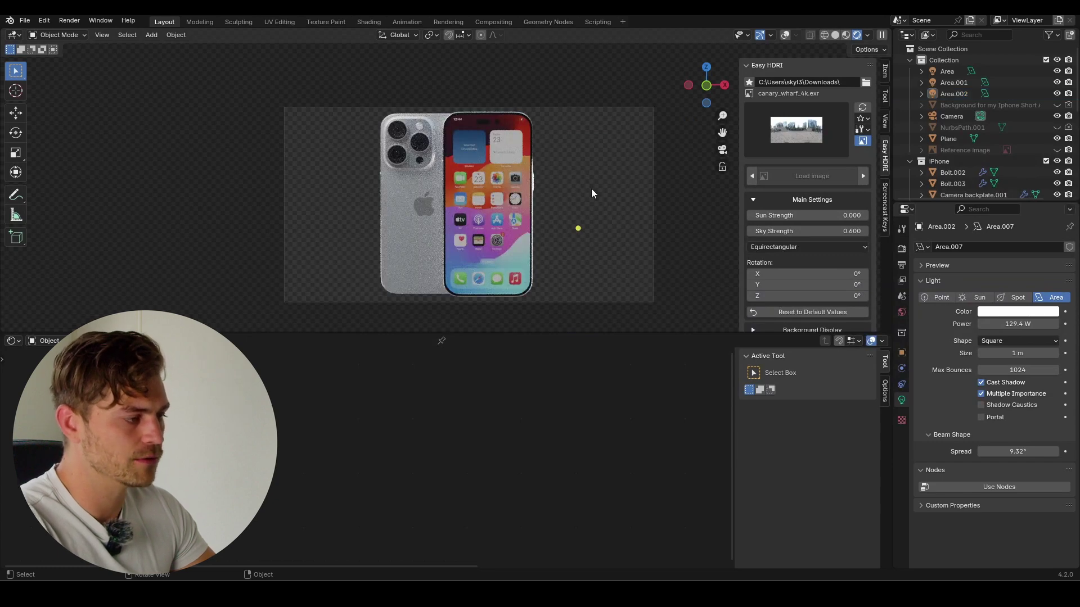
middle_drag(592, 188, 456, 179)
click(787, 36)
scroll(547, 244, up, 4)
scroll(489, 242, down, 1)
click(507, 239)
key(s)
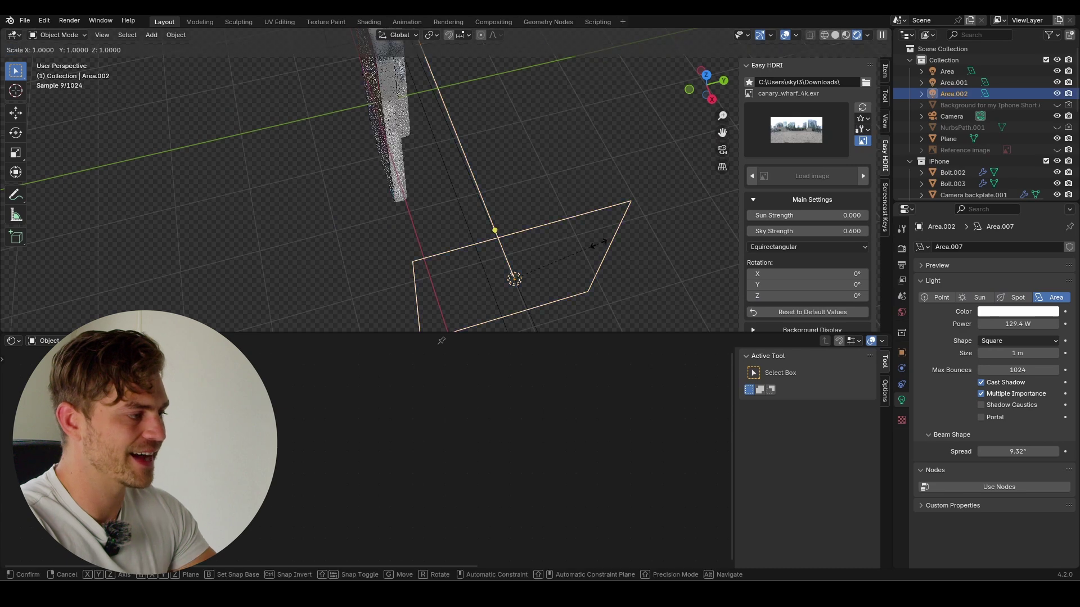
click(535, 245)
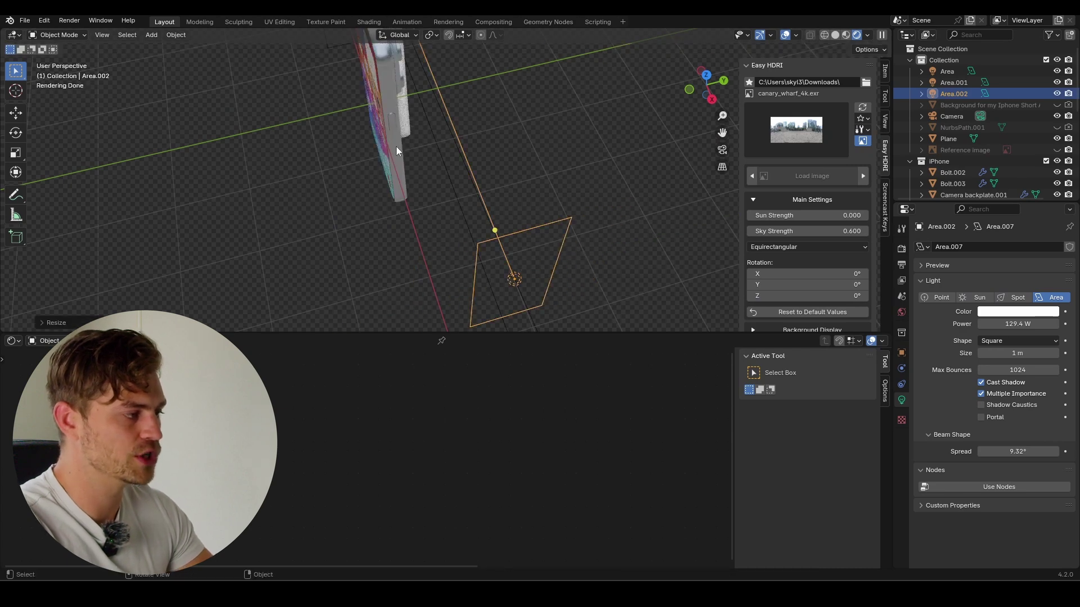
key(KP_0)
Step: Reposition the light just right of the phones, about 0.36 m lower, and save the file
scroll(450, 176, up, 1)
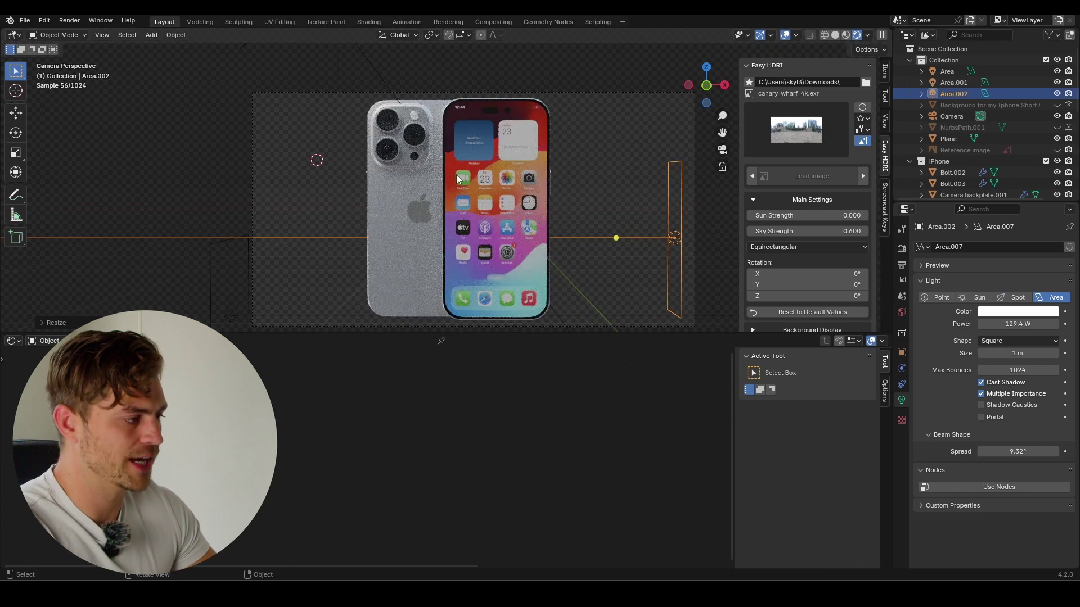
scroll(582, 193, down, 1)
middle_drag(582, 193, 449, 174)
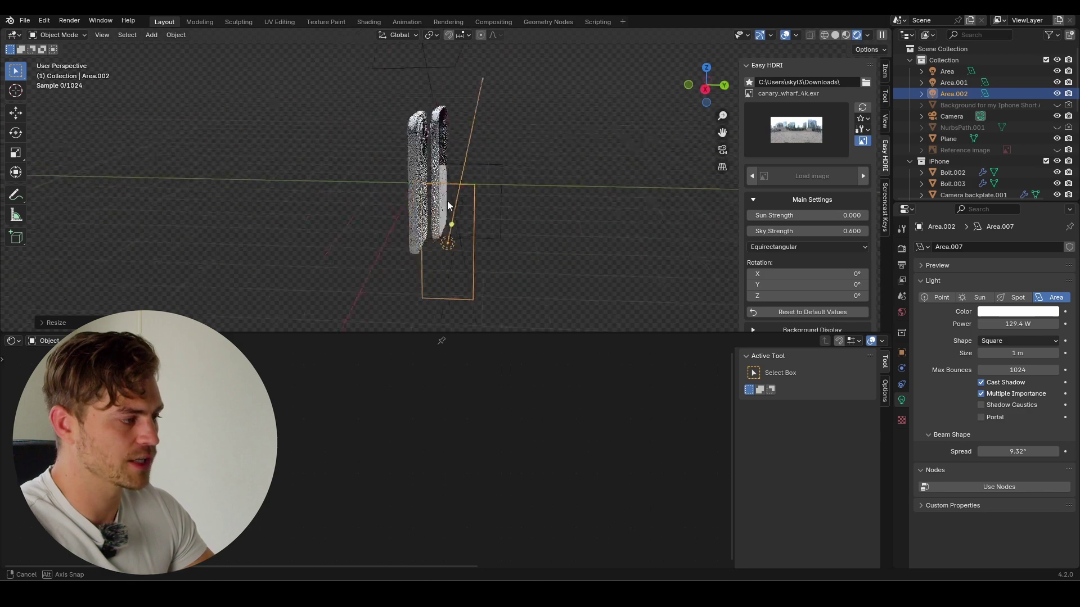
key(g)
click(444, 179)
key(KP_0)
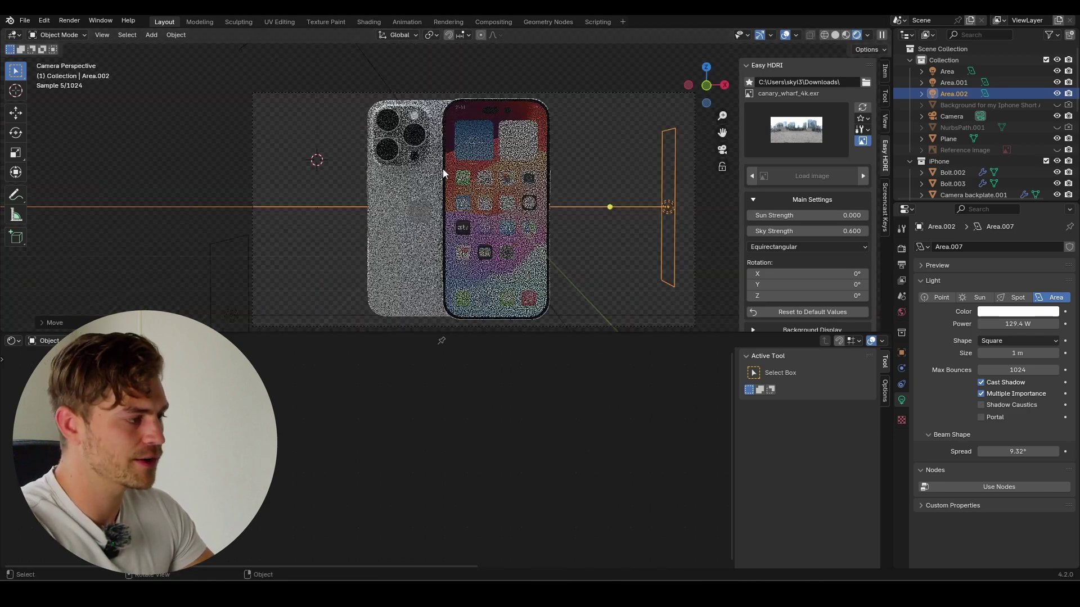
scroll(443, 169, up, 1)
key(g)
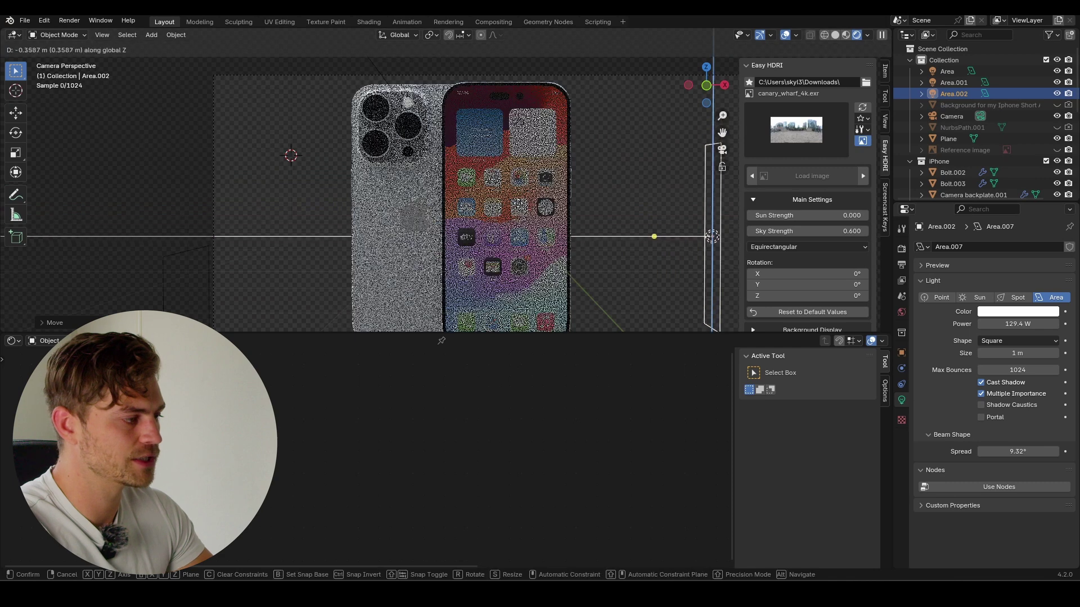
click(516, 211)
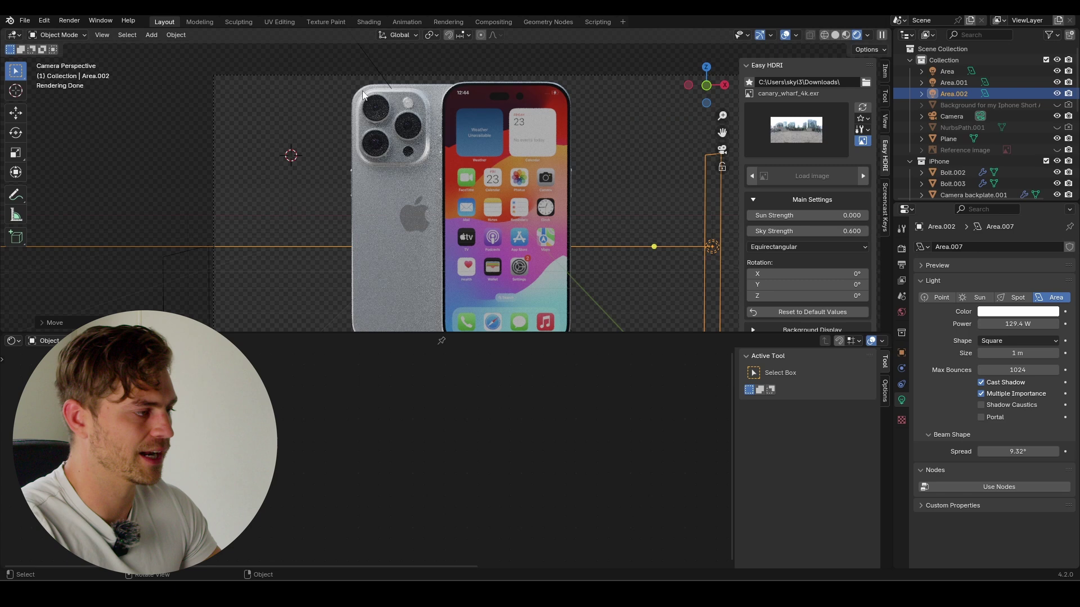
scroll(458, 229, down, 1)
key(ctrl+s)
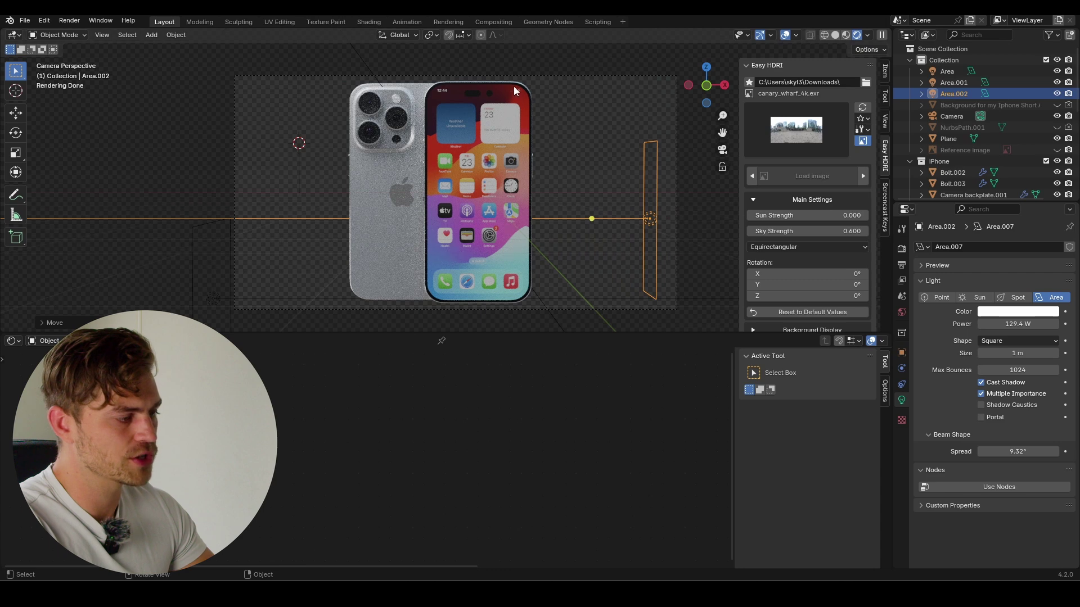
Step: Duplicate the Area.002 light, sliding the copy along the Y axis
middle_drag(553, 252, 471, 259)
key(shift+d)
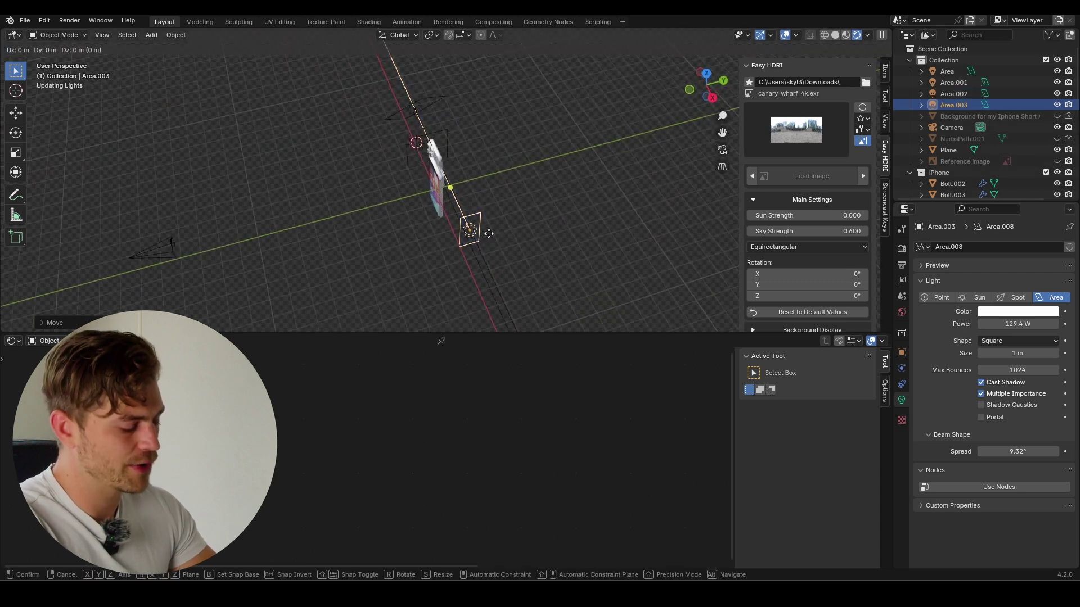
key(y)
click(475, 238)
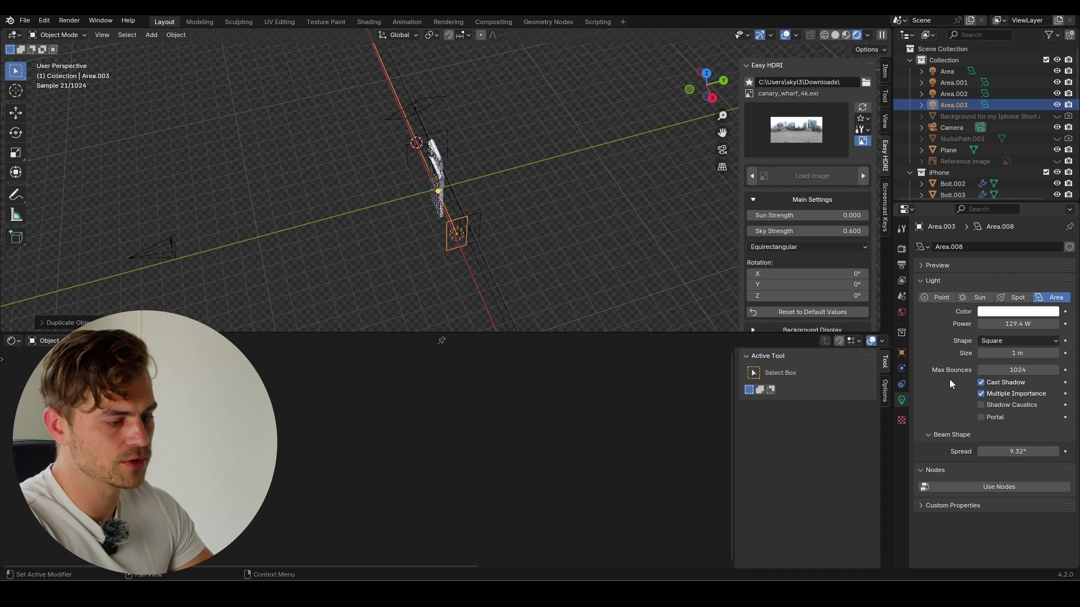
Step: Give the new Area.003 light a 180° spread and 139 W power
double_click(1018, 452)
text(180)
key(Return)
double_click(1018, 323)
text(139)
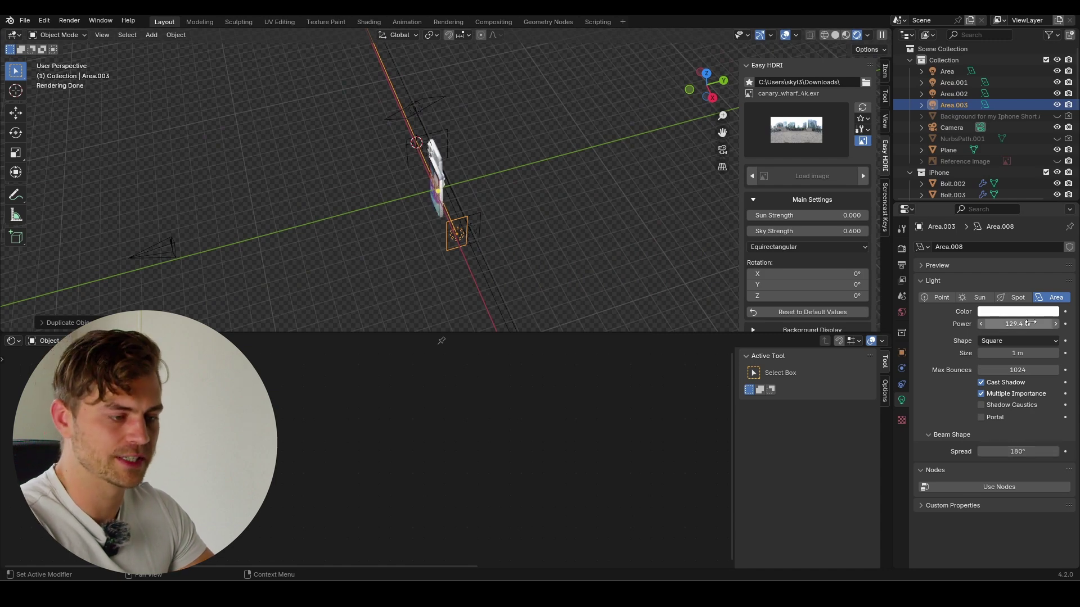
key(Return)
Step: Move the second area light into place beside the phones as seen from the camera
middle_drag(490, 226, 541, 177)
key(KP_0)
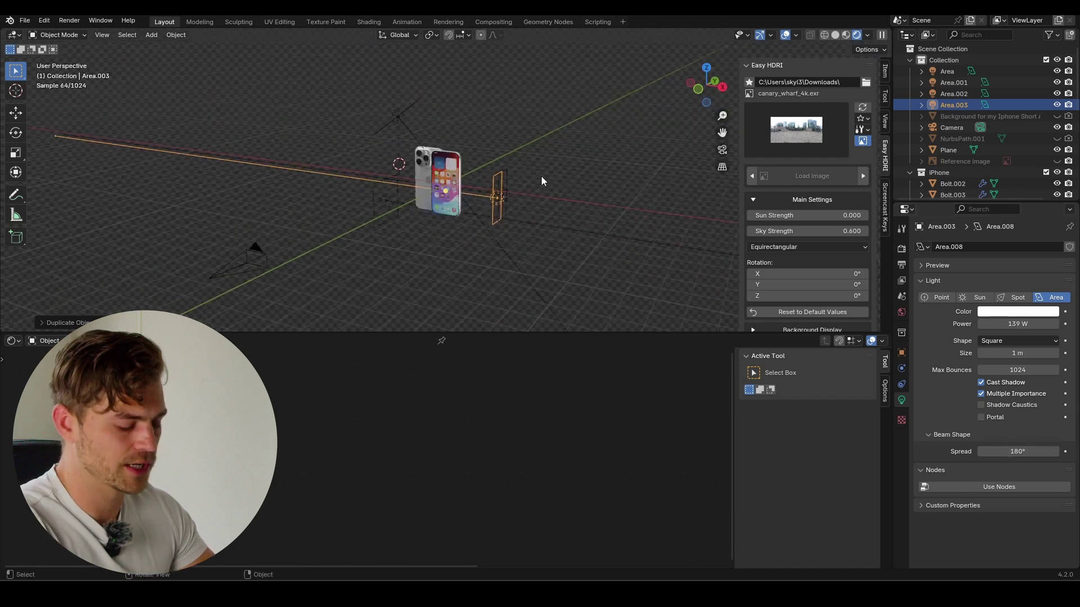
key(g)
click(553, 246)
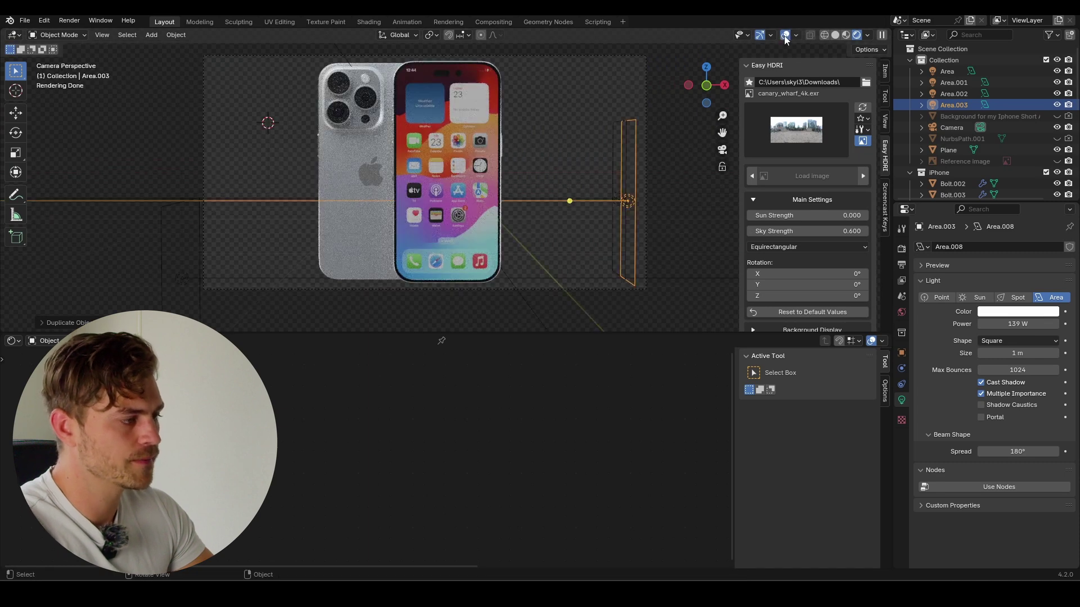
Step: Lower the light's power to 51.5 W and hide the overlays to judge the render
double_click(1018, 324)
text(14)
key(Return)
drag(1021, 325, 1037, 324)
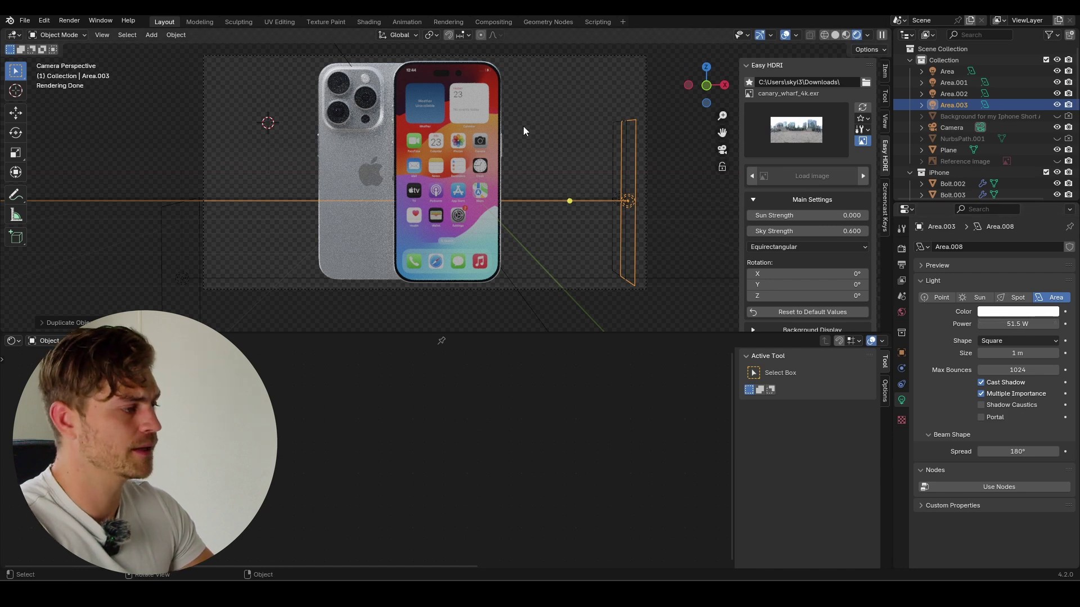
click(787, 36)
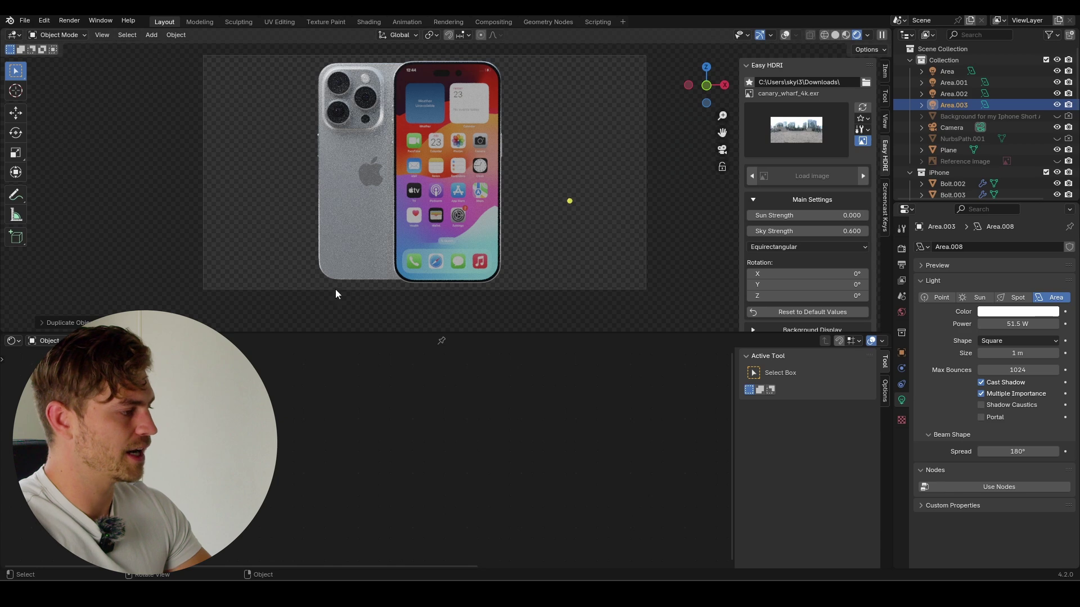
scroll(507, 129, down, 1)
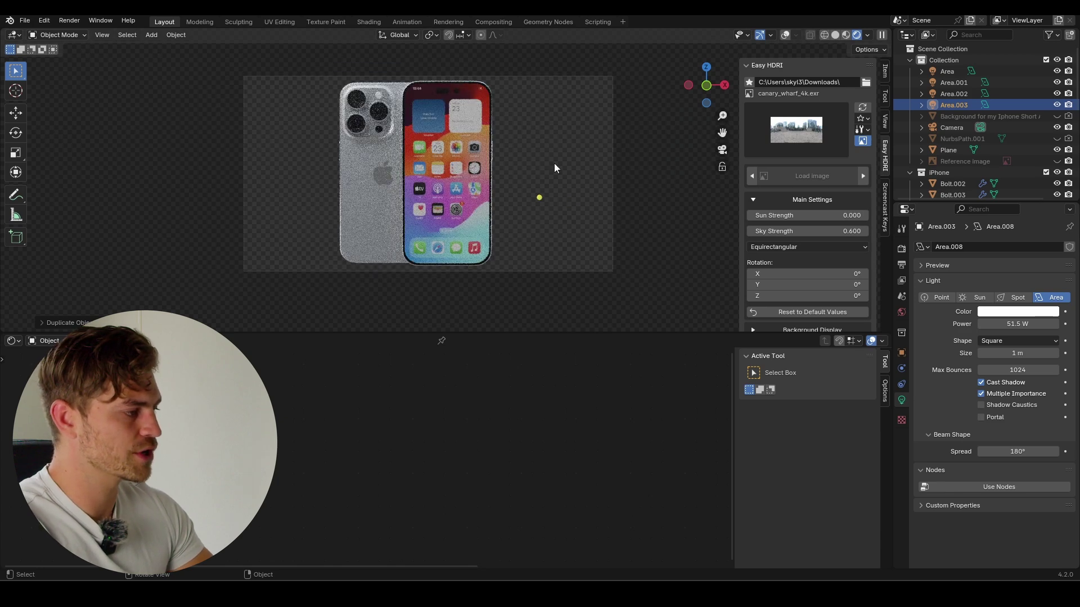
Step: Save the scene, select the scene camera, and orbit out toward the phones
click(785, 35)
key(ctrl+s)
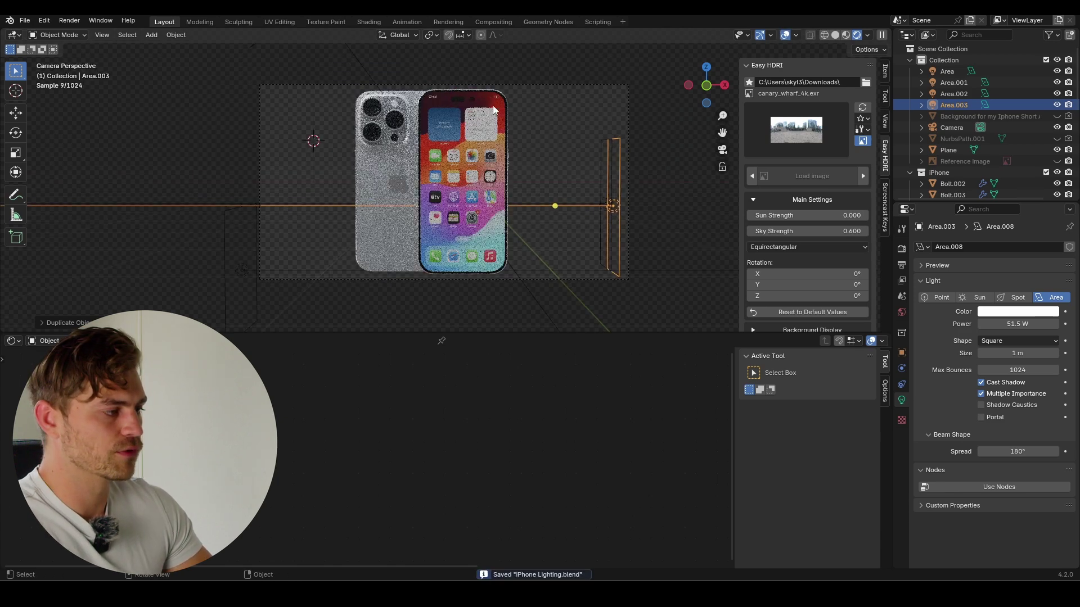
click(519, 86)
click(785, 35)
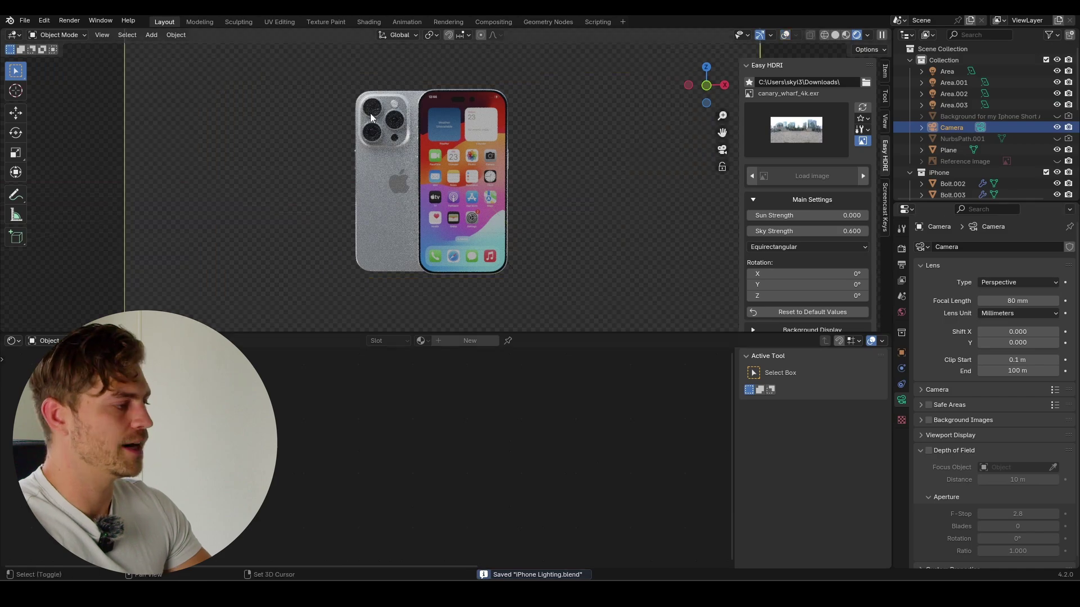
scroll(408, 137, up, 4)
middle_drag(410, 138, 553, 151)
scroll(429, 162, up, 4)
scroll(463, 221, down, 2)
scroll(394, 150, up, 6)
Step: Select the Cameras.001 camera-bump mesh and enter Edit Mode
click(412, 130)
click(785, 35)
scroll(568, 112, up, 4)
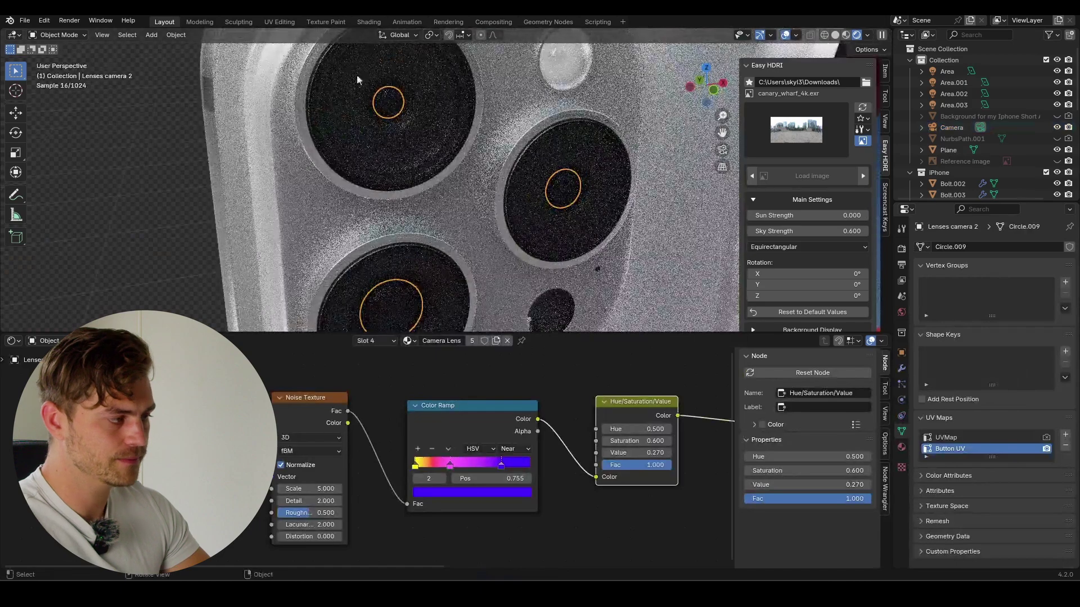
click(426, 138)
key(Tab)
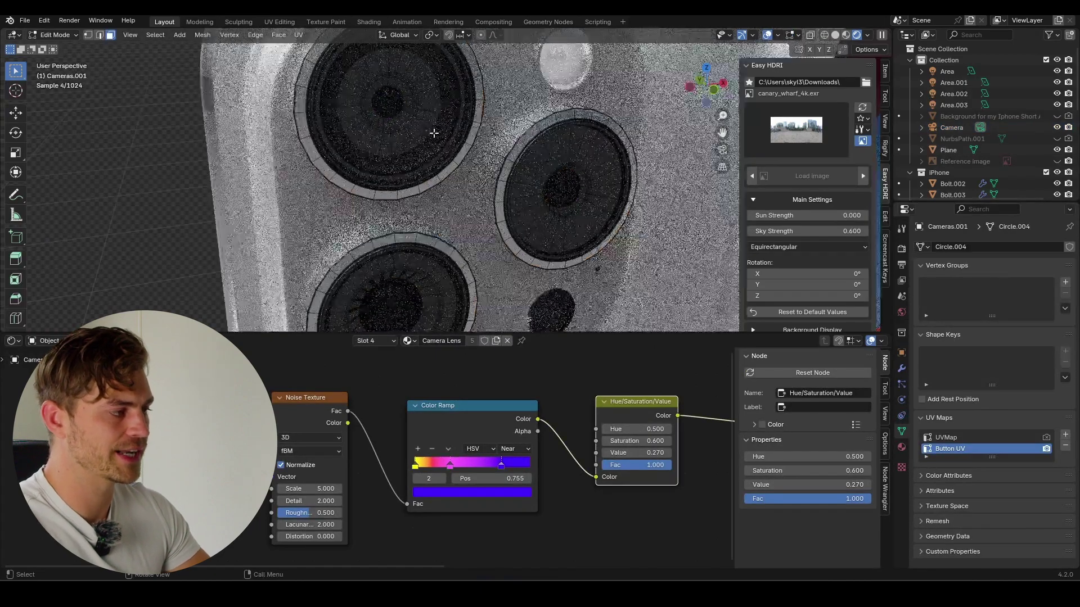
scroll(428, 141, down, 2)
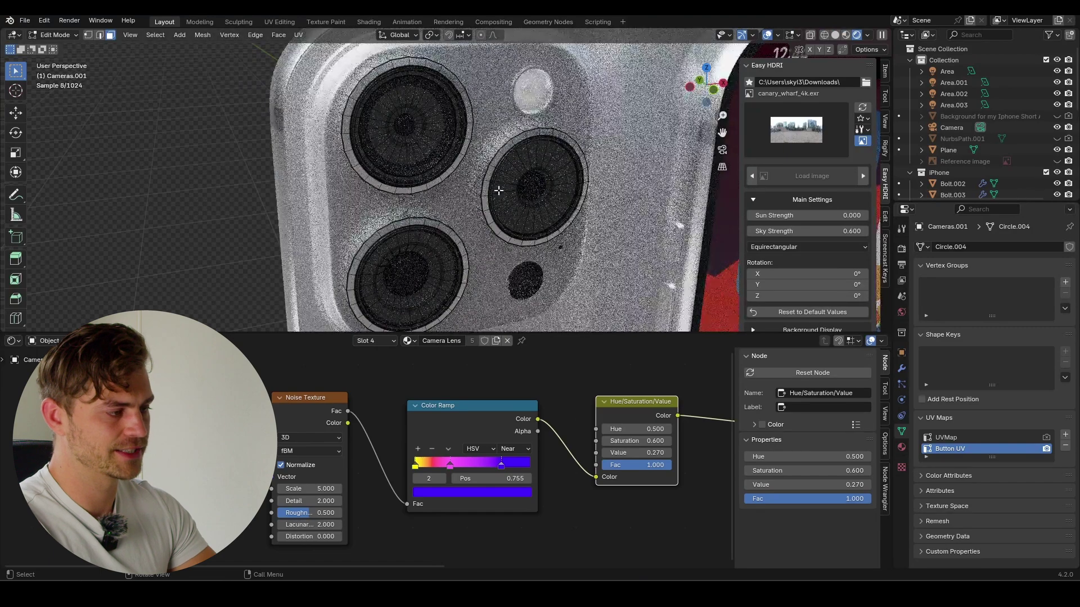
Step: Select the lens rings with L, open the Separate menu, then leave Edit Mode without separating
key(l)
key(l)
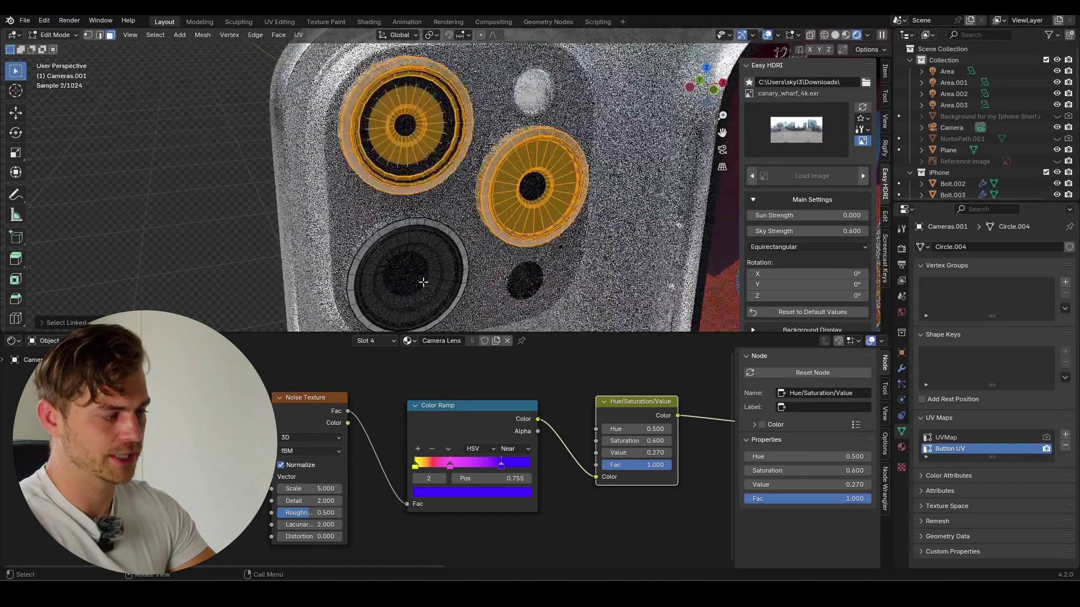
key(l)
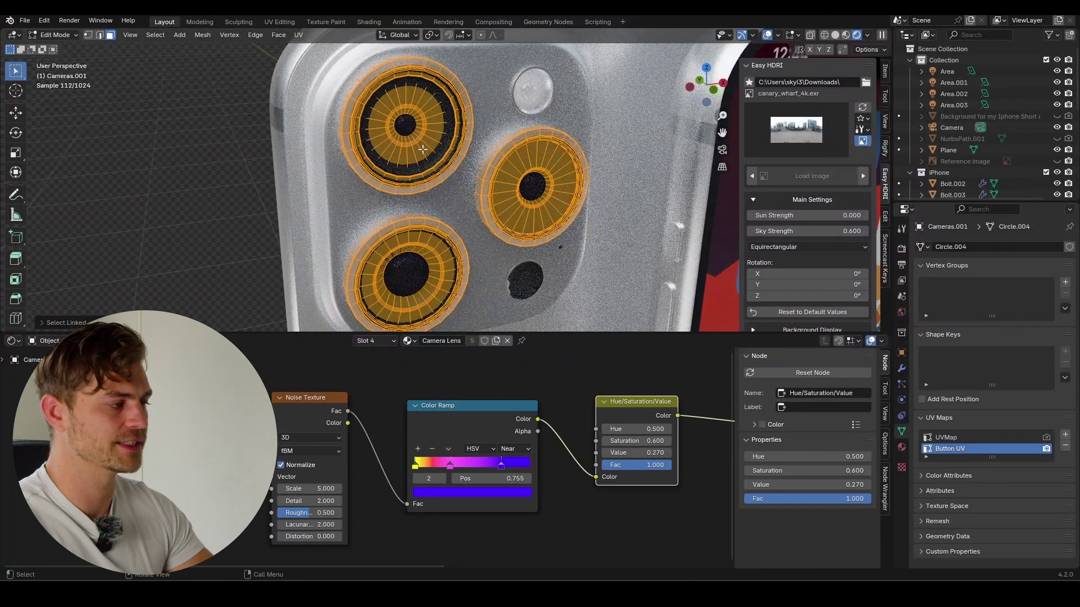
key(Tab)
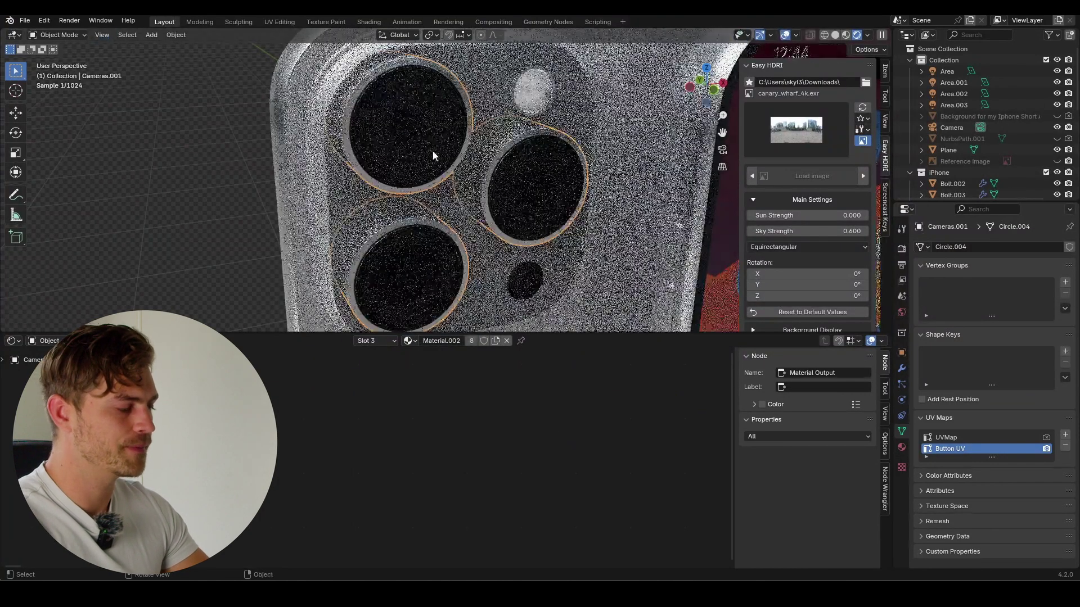
key(Tab)
key(p)
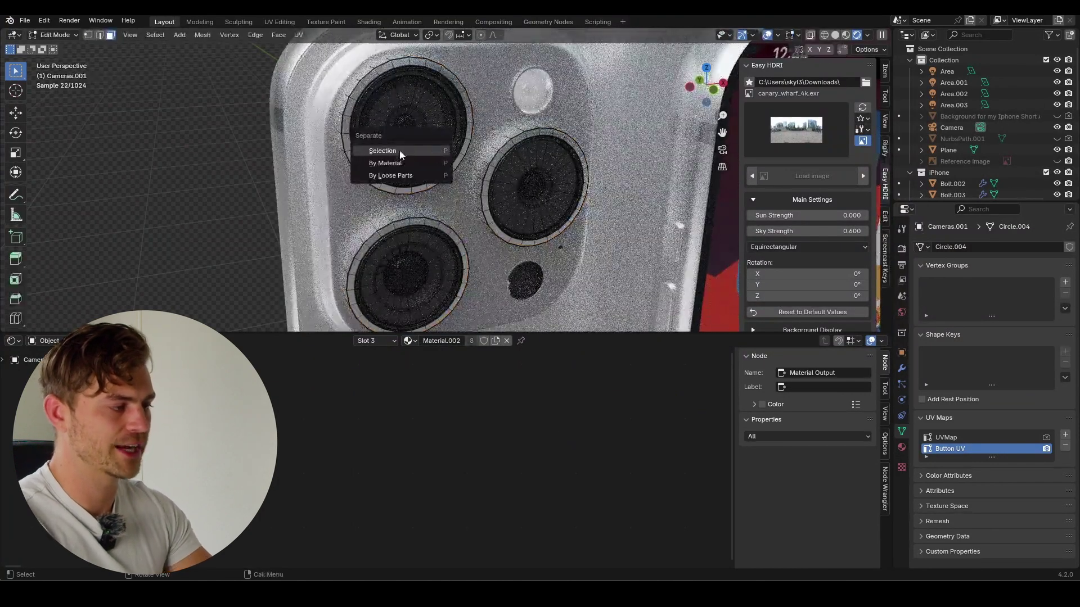
key(Tab)
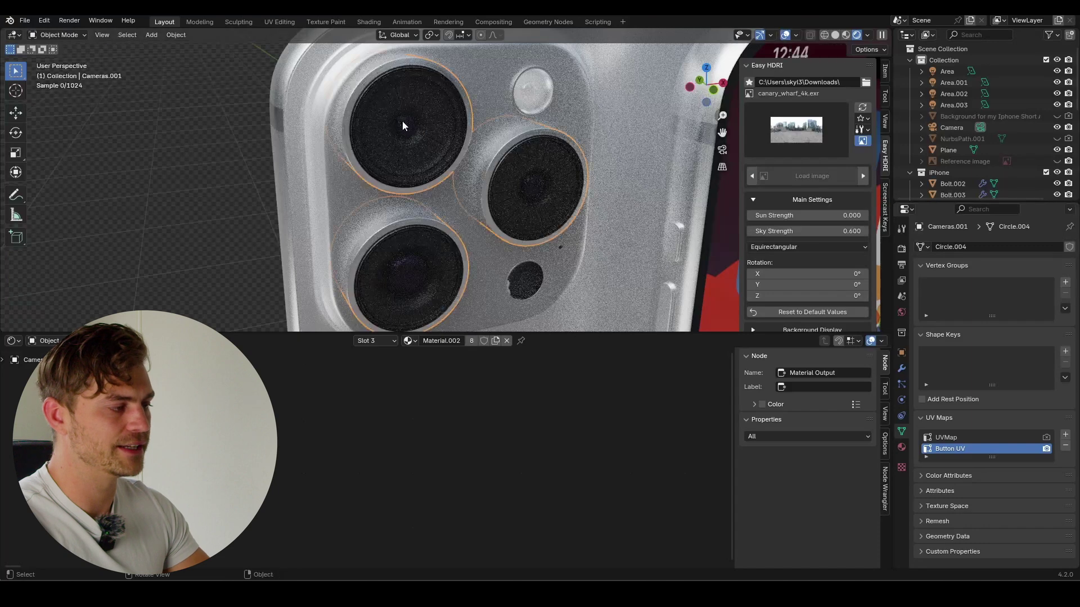
Step: Select the Lenses camera 2 object, zoom around the lens, and save the file
click(382, 158)
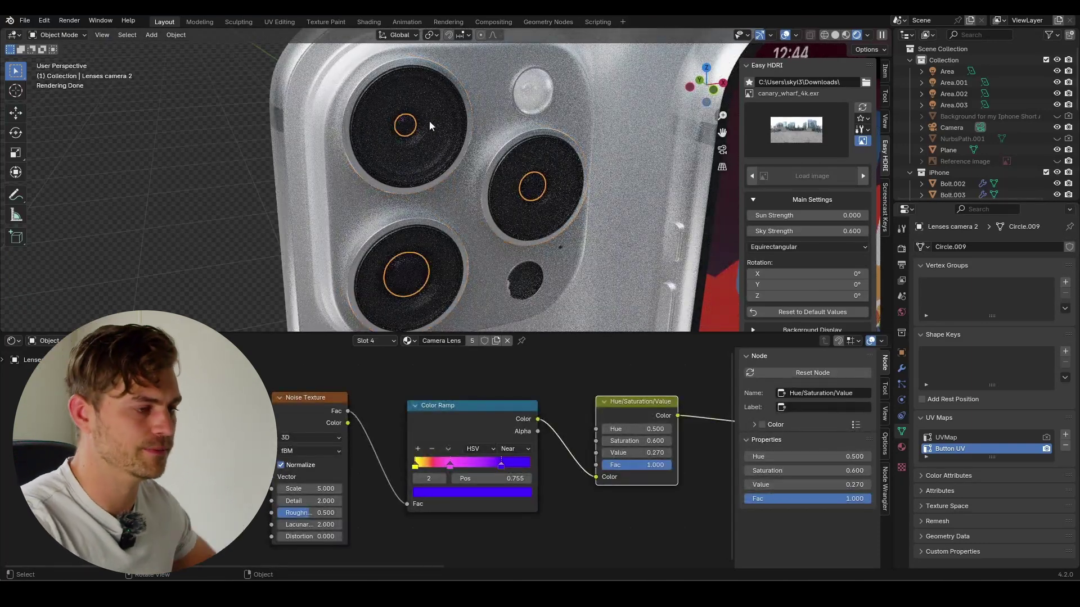
scroll(1046, 140, down, 6)
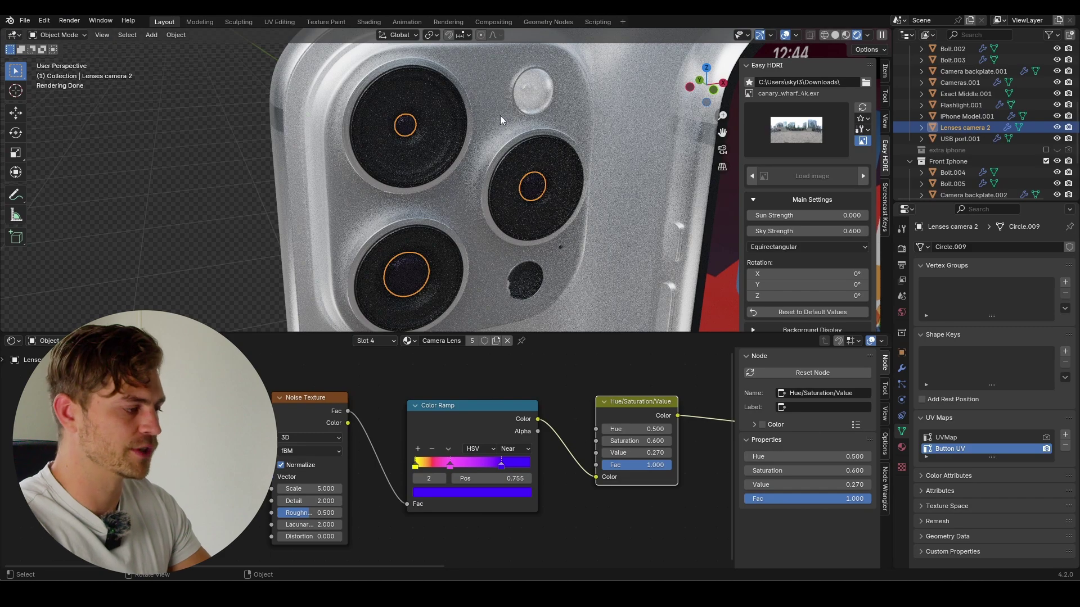
scroll(471, 380, down, 3)
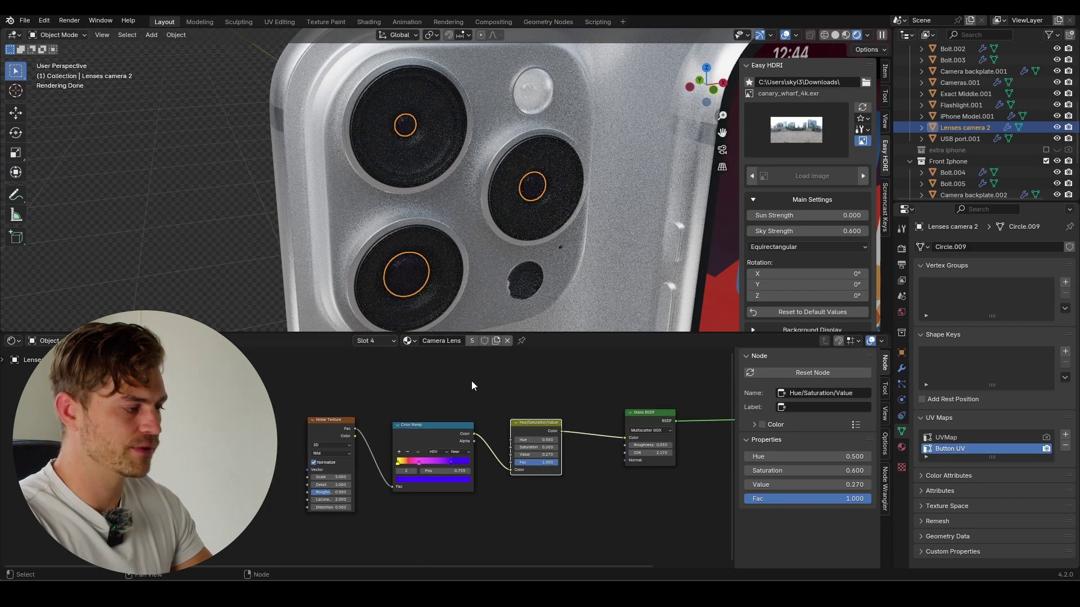
scroll(454, 244, up, 4)
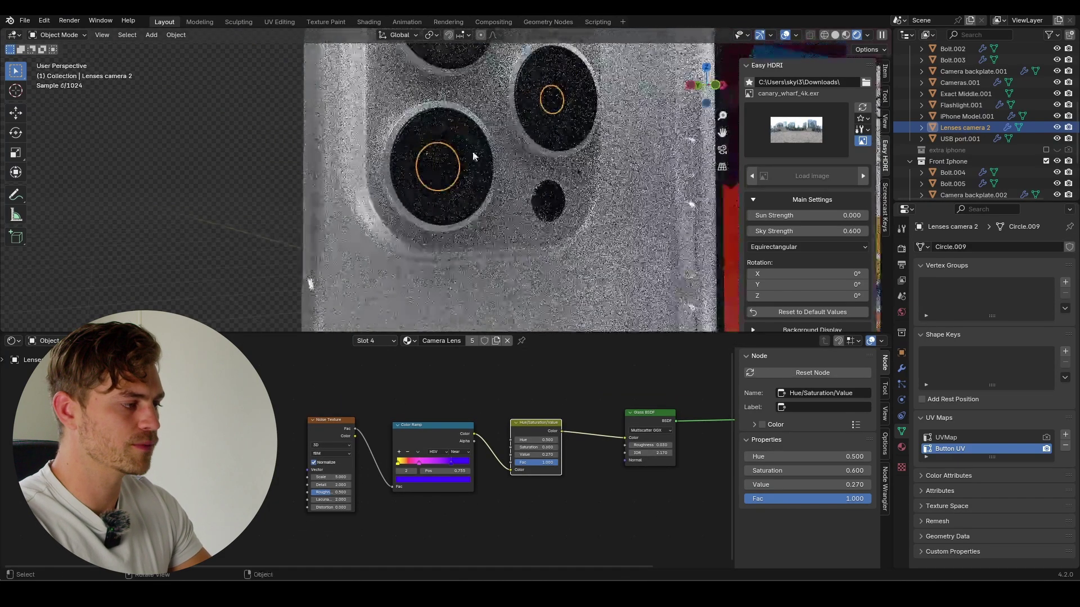
key(ctrl+s)
scroll(453, 168, up, 2)
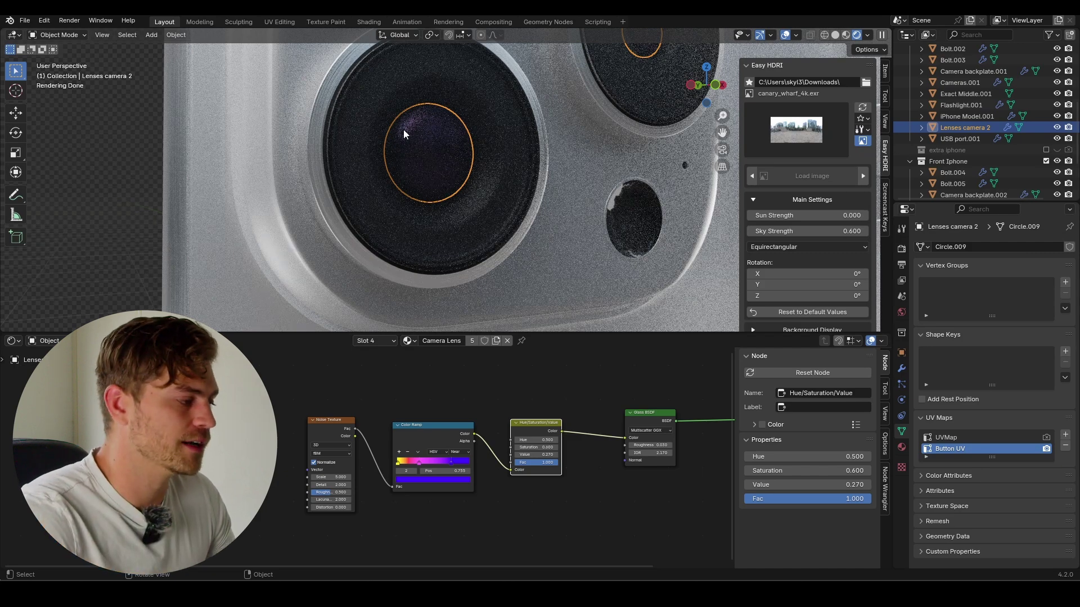
scroll(420, 147, down, 5)
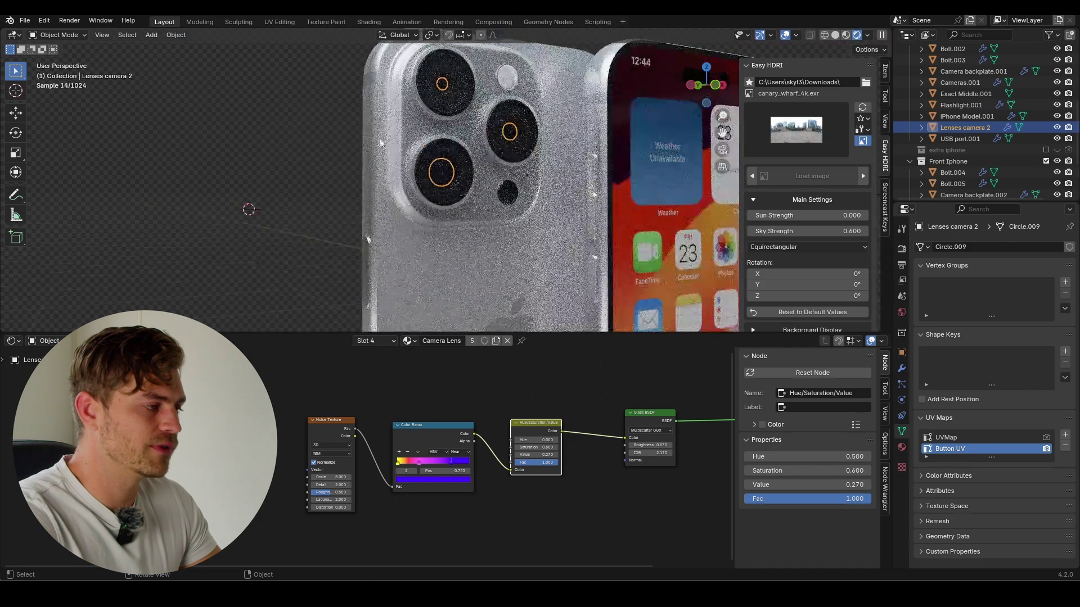
Step: Add a 373.1 W point light and place it left of the rear cameras
key(shift+a)
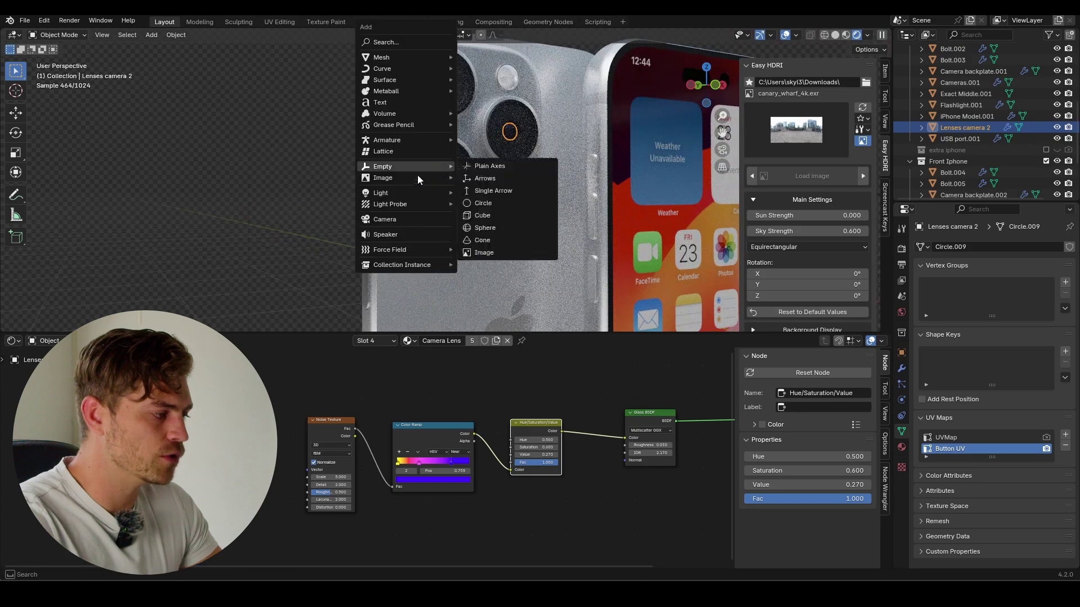
mouse_move(410, 196)
click(503, 195)
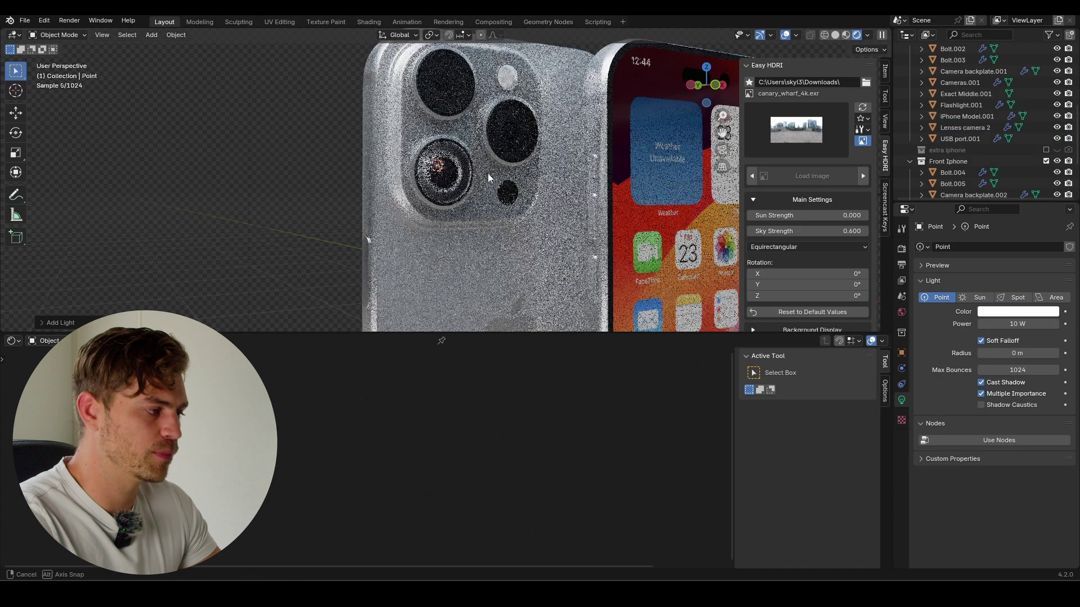
middle_drag(488, 173, 399, 201)
key(g)
click(353, 179)
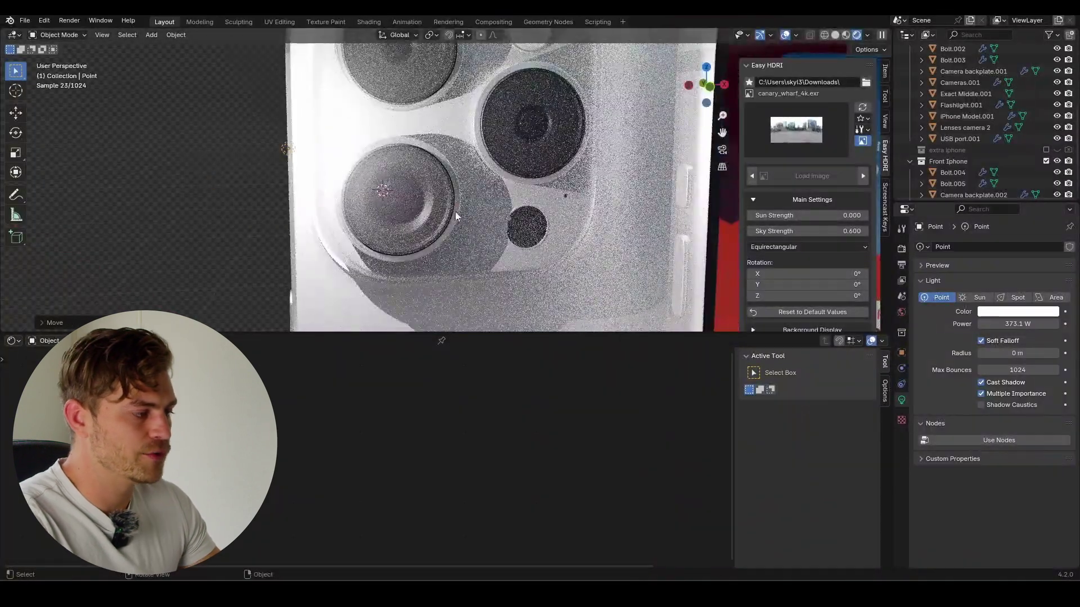
Step: Reposition the point light, then delete it and save iPhone Lighting.blend
scroll(385, 151, down, 6)
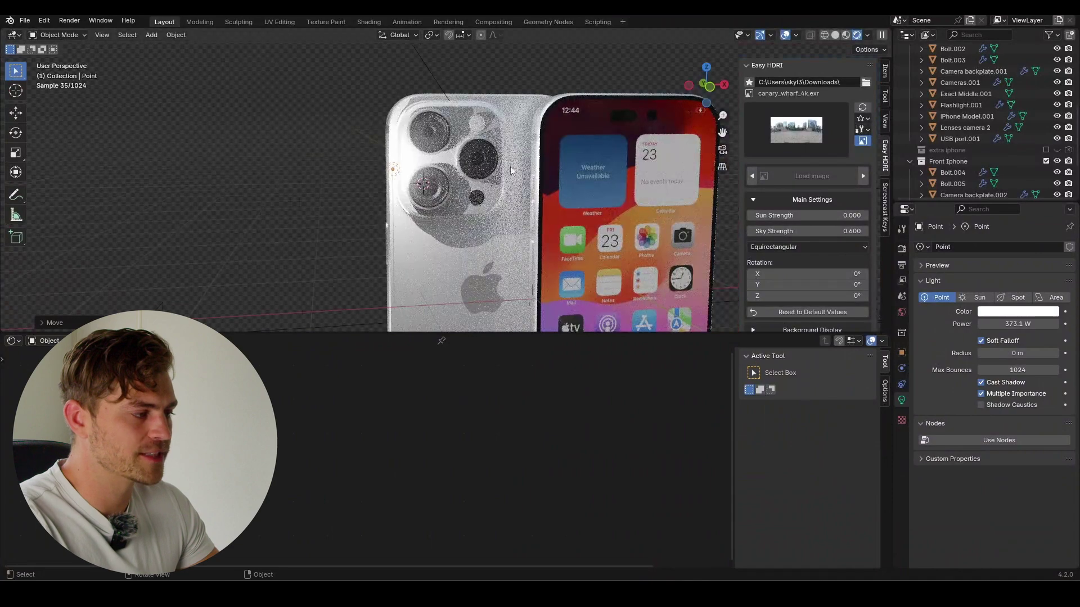
middle_drag(453, 170, 488, 170)
key(g)
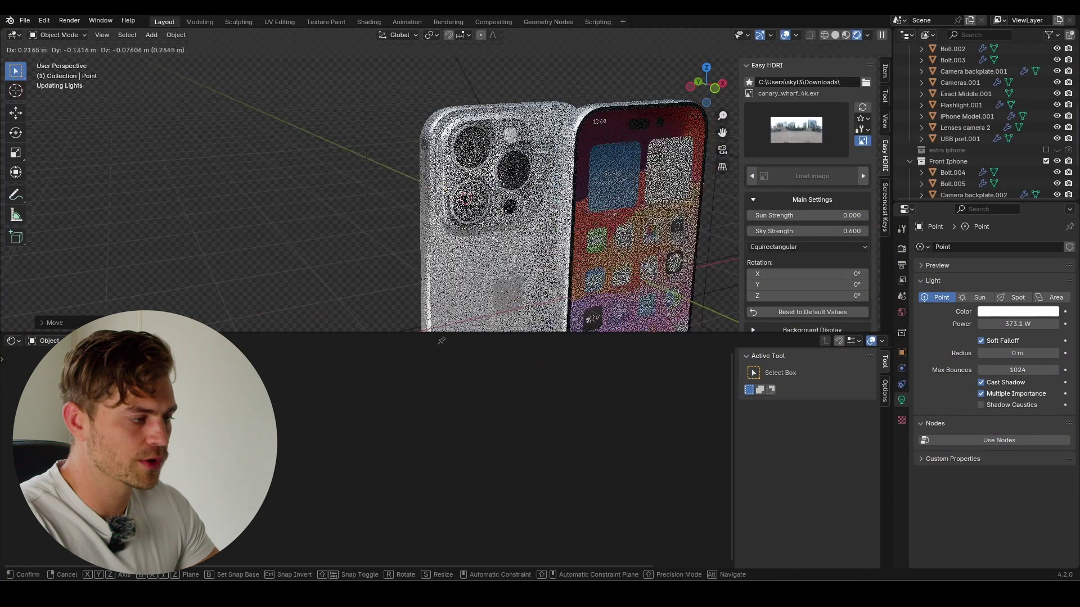
click(473, 141)
key(Delete)
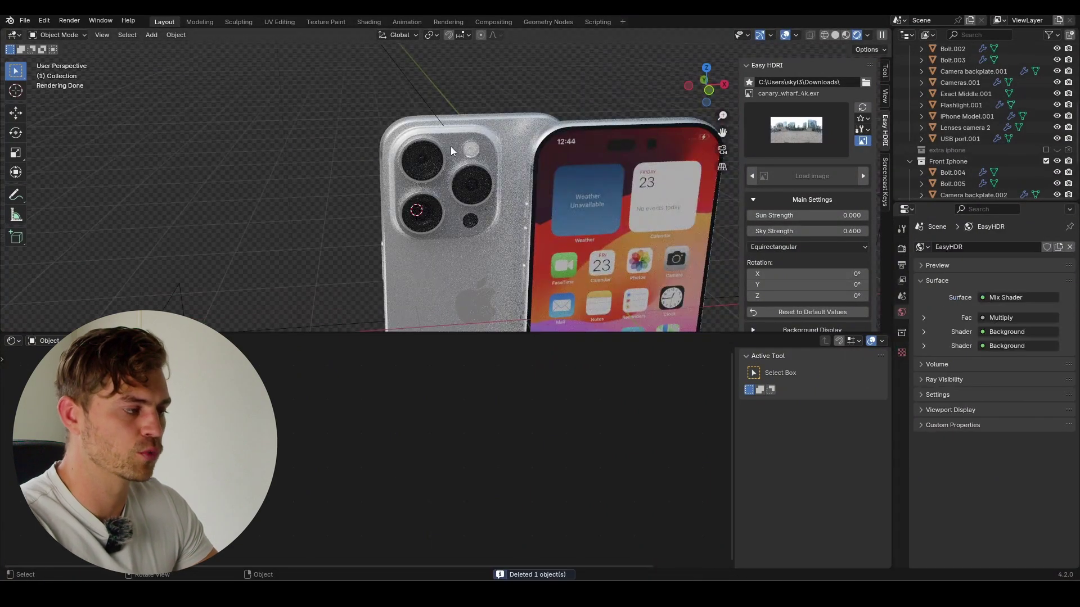
key(ctrl+s)
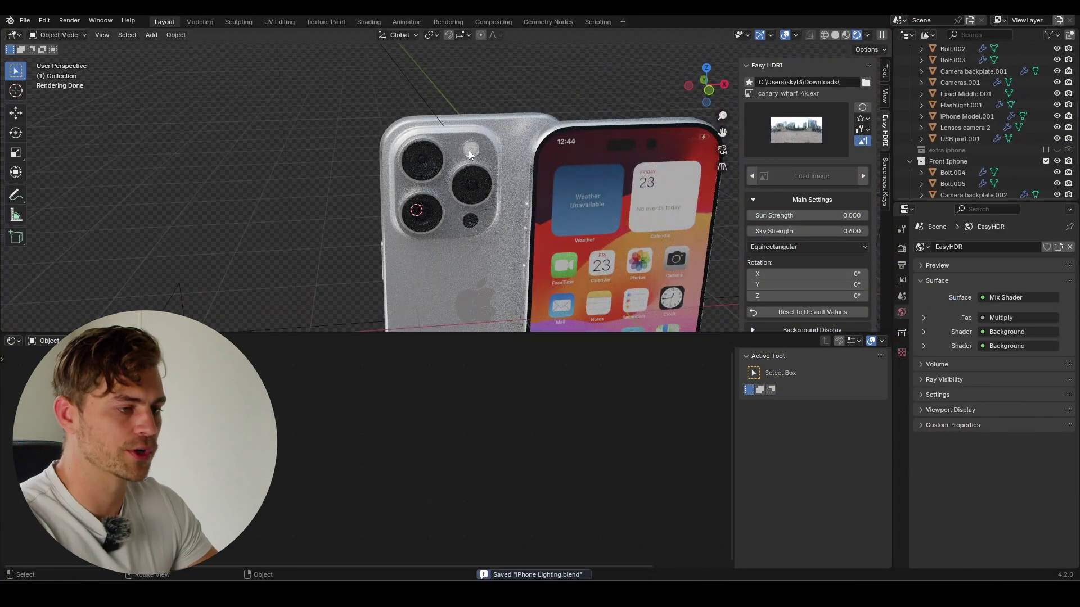
Step: Add a new area light and set its shape to Disk
click(424, 161)
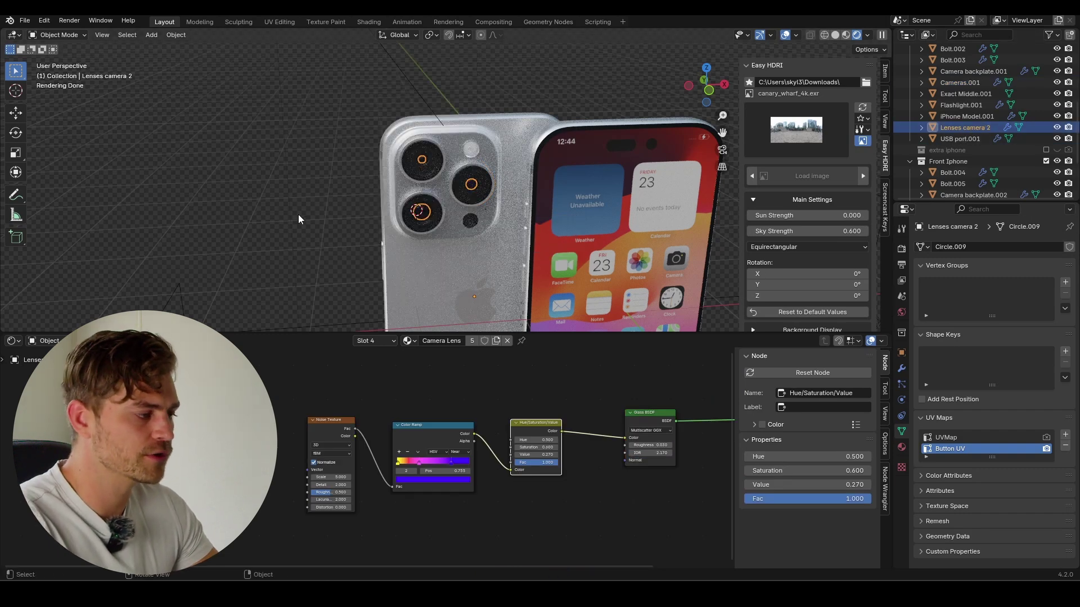
key(shift+a)
click(519, 258)
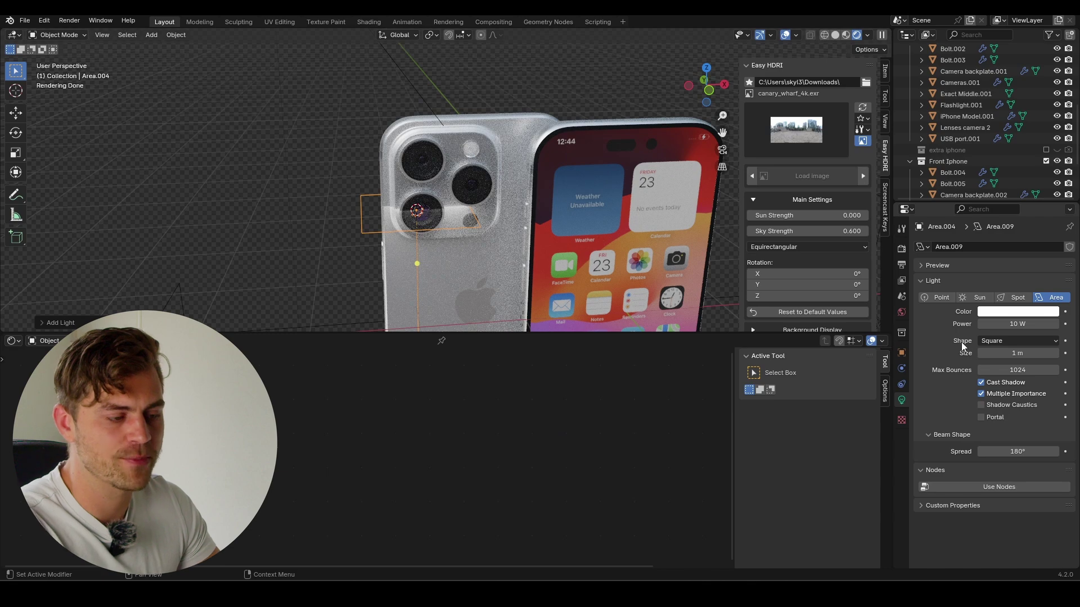
click(997, 342)
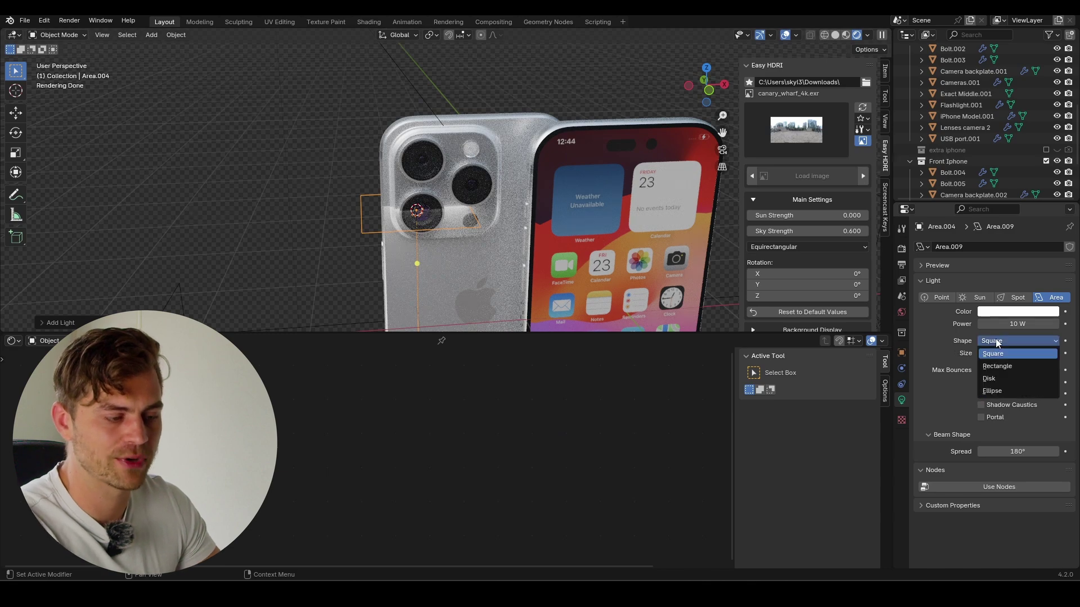
click(1004, 381)
Step: Raise the disk light along Z and shift it along Y beside the phone
middle_drag(360, 185, 461, 187)
key(g)
key(z)
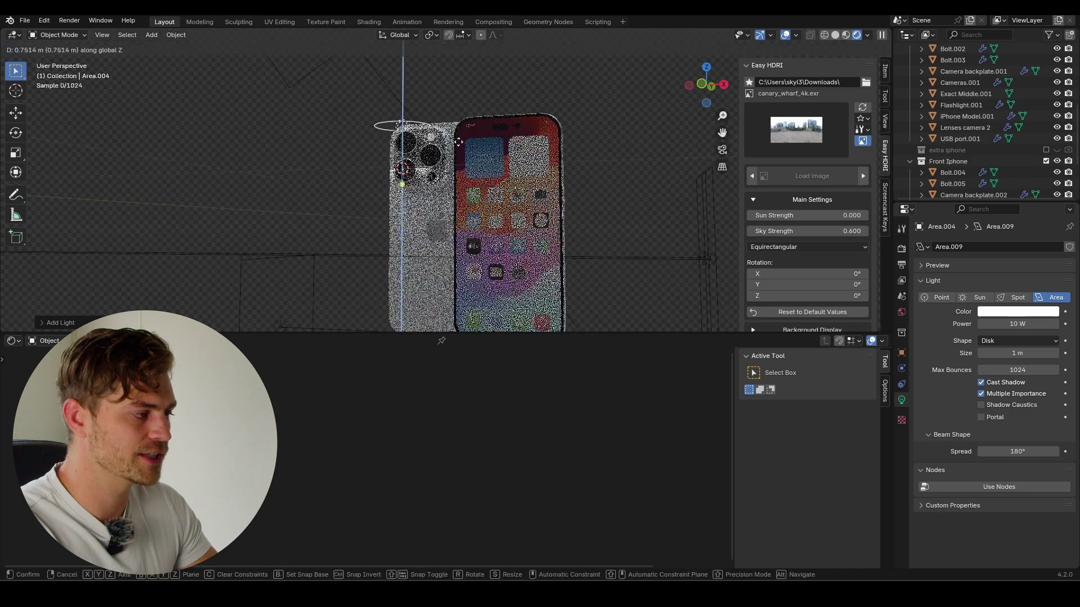
click(459, 122)
middle_drag(459, 122, 397, 191)
key(g)
key(y)
click(355, 163)
Step: Rotate the light toward the camera bump and move it along X to the phone's left
key(r)
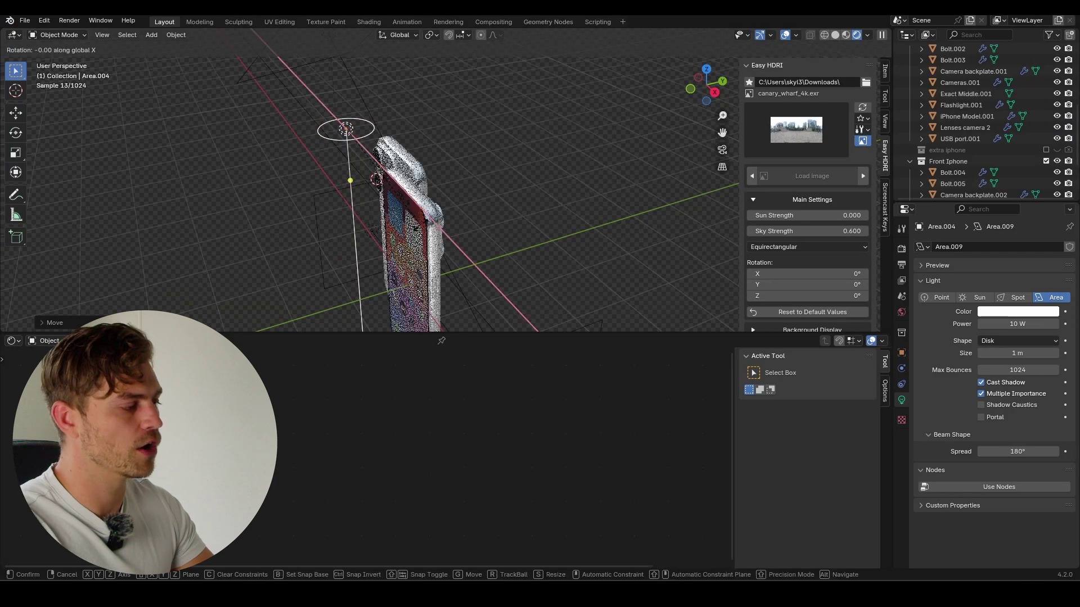
click(384, 179)
middle_drag(384, 179, 511, 207)
key(r)
key(z)
click(458, 242)
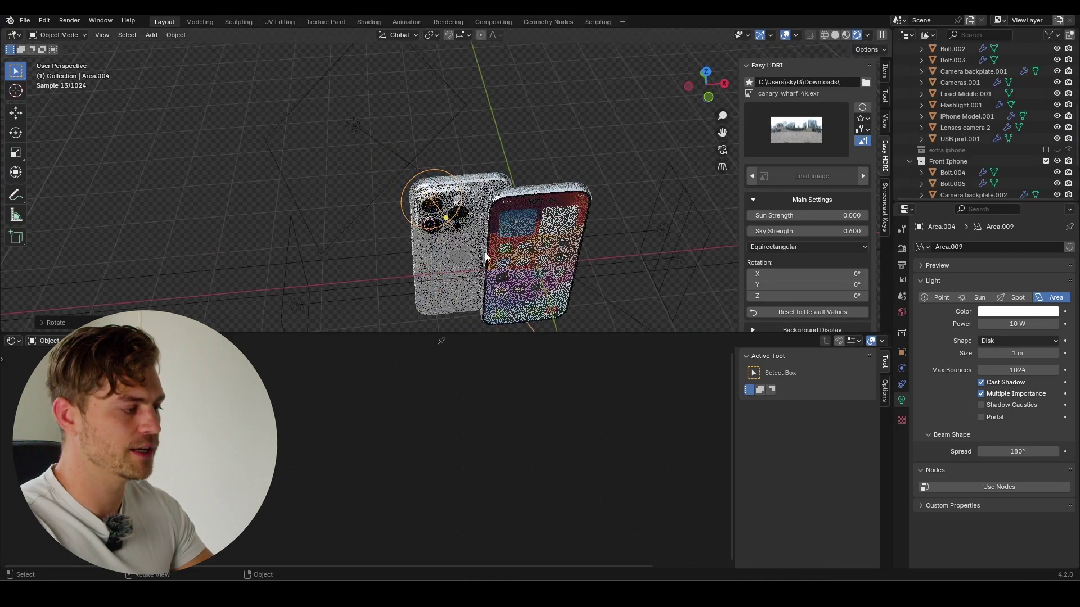
key(g)
key(y)
key(x)
click(432, 240)
middle_drag(431, 241, 403, 213)
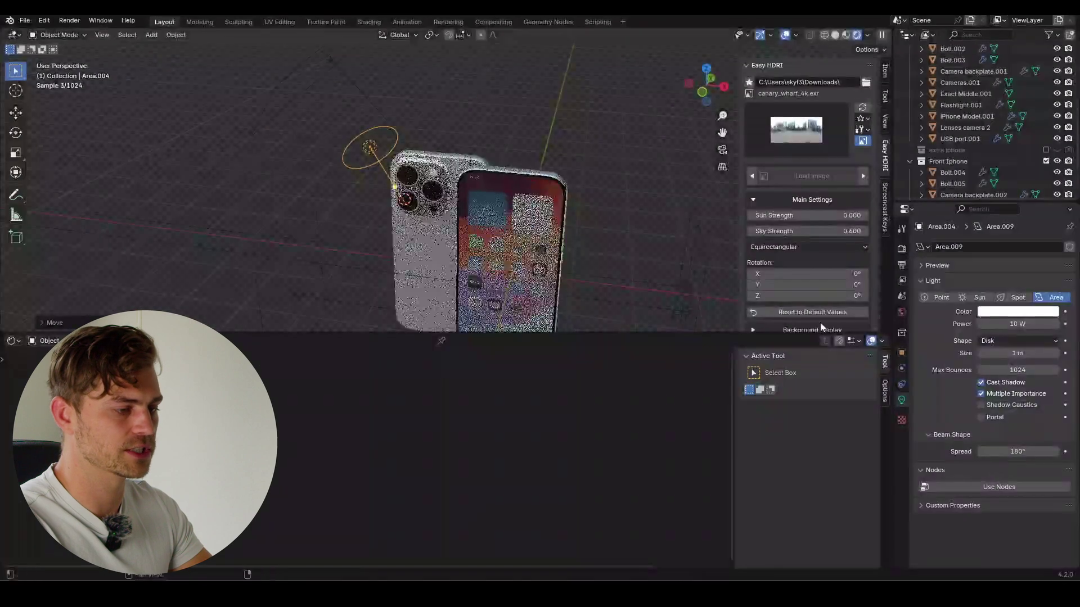
Step: Raise the Area.004 light's power to 298.4 W and show its object settings
drag(989, 325, 1052, 325)
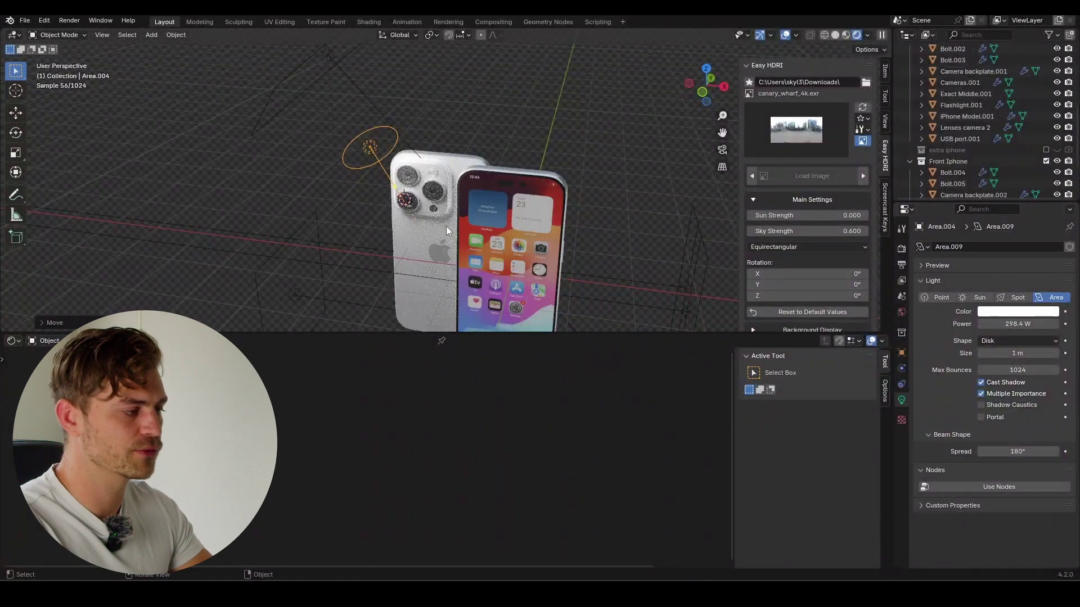
scroll(447, 229, up, 3)
middle_drag(450, 233, 459, 210)
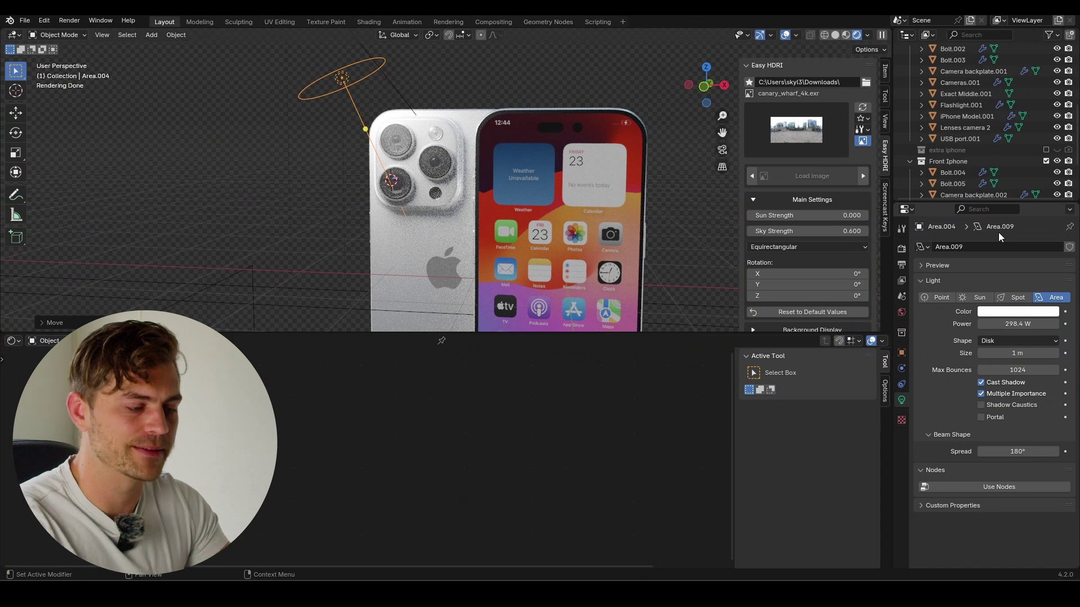
click(902, 354)
scroll(948, 315, down, 7)
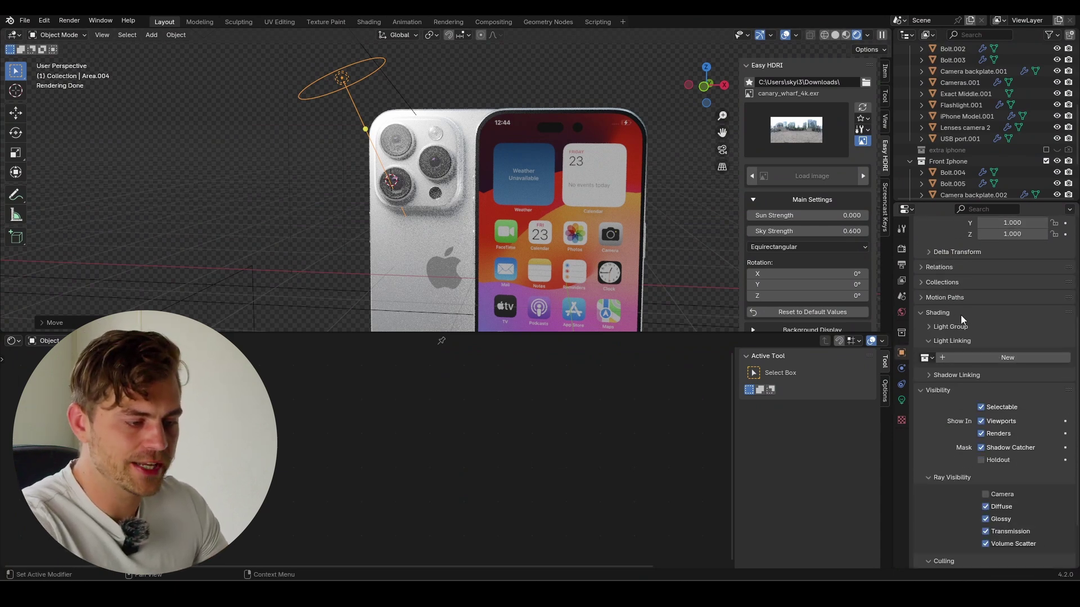
Step: Create a light linking set with Lenses camera 2 as the only receiver
click(937, 344)
click(937, 344)
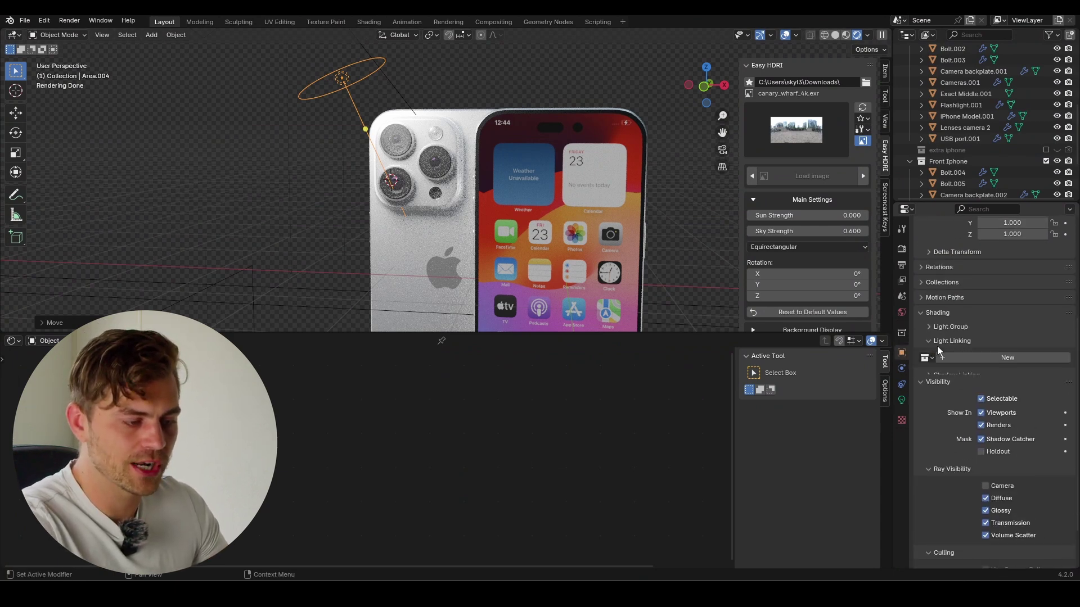
click(973, 357)
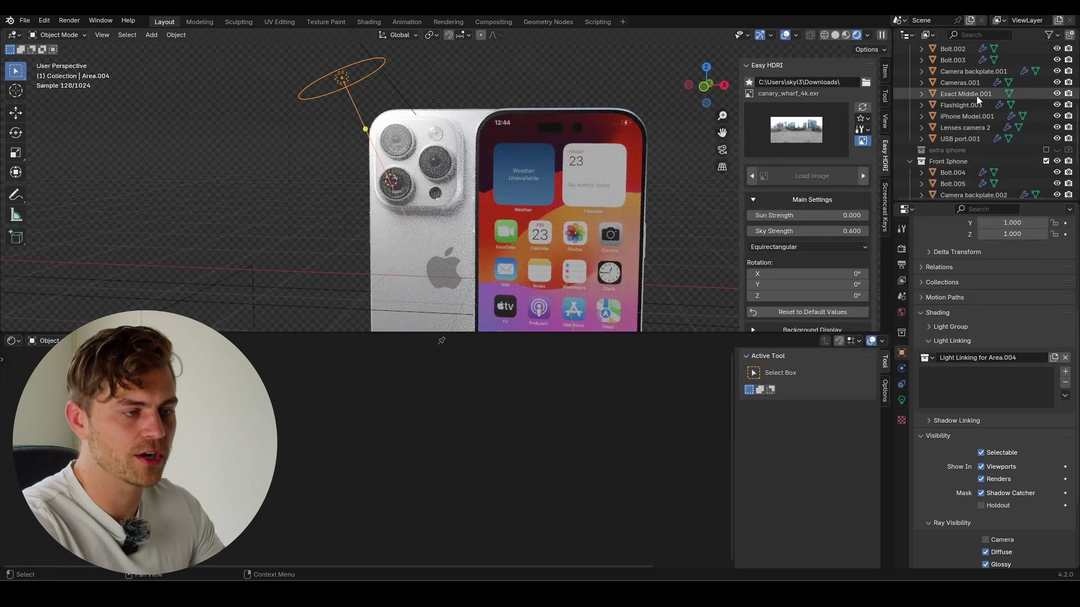
scroll(972, 80, down, 3)
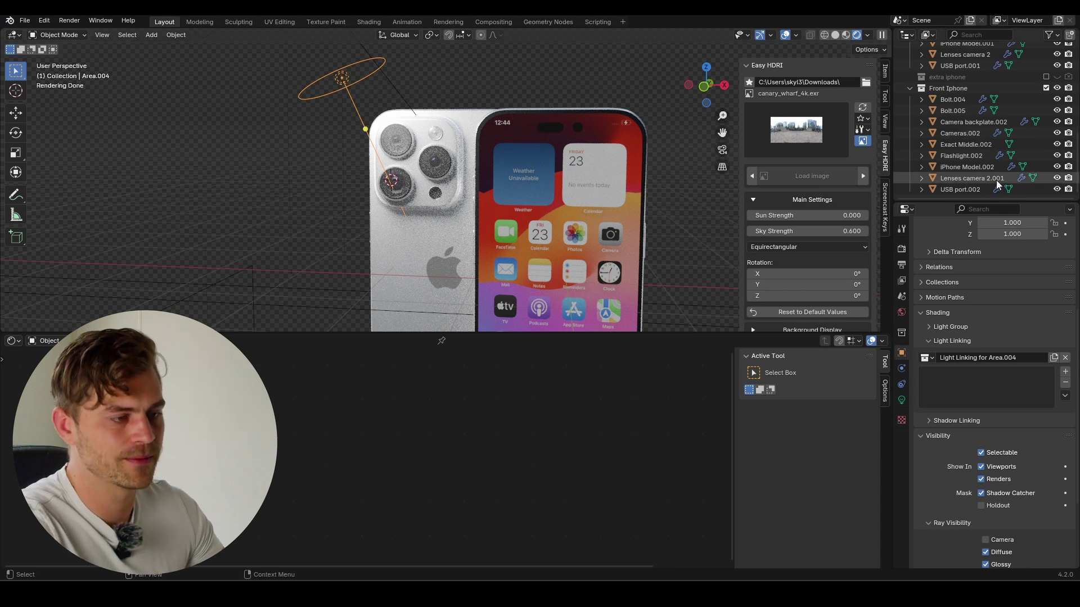
drag(996, 184, 981, 378)
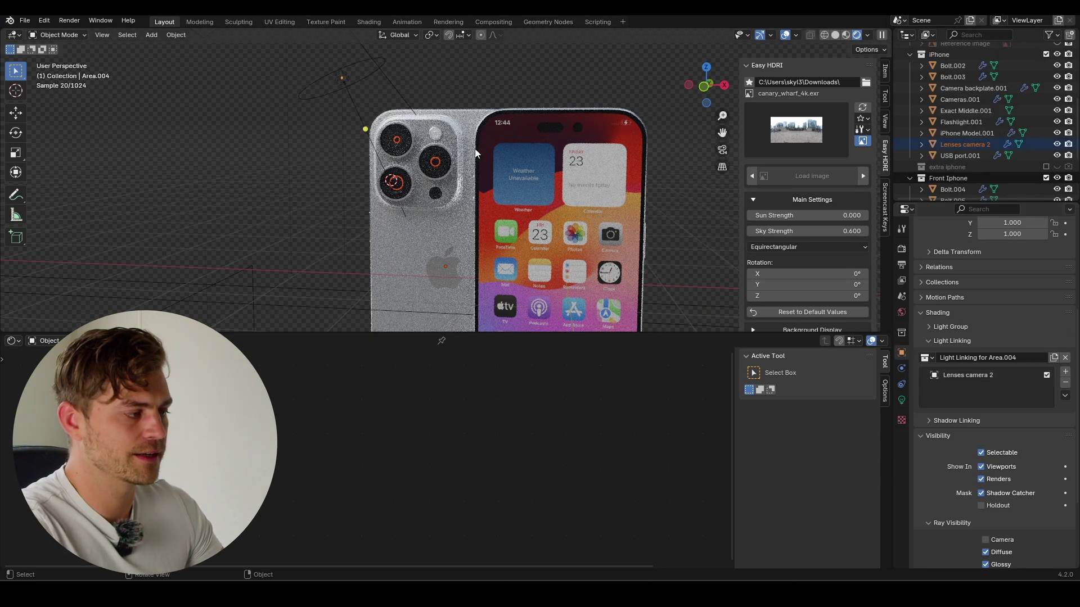
Step: Hide the overlays and inspect the lens highlight around the camera bump, undoing the last change
click(786, 36)
scroll(420, 160, up, 6)
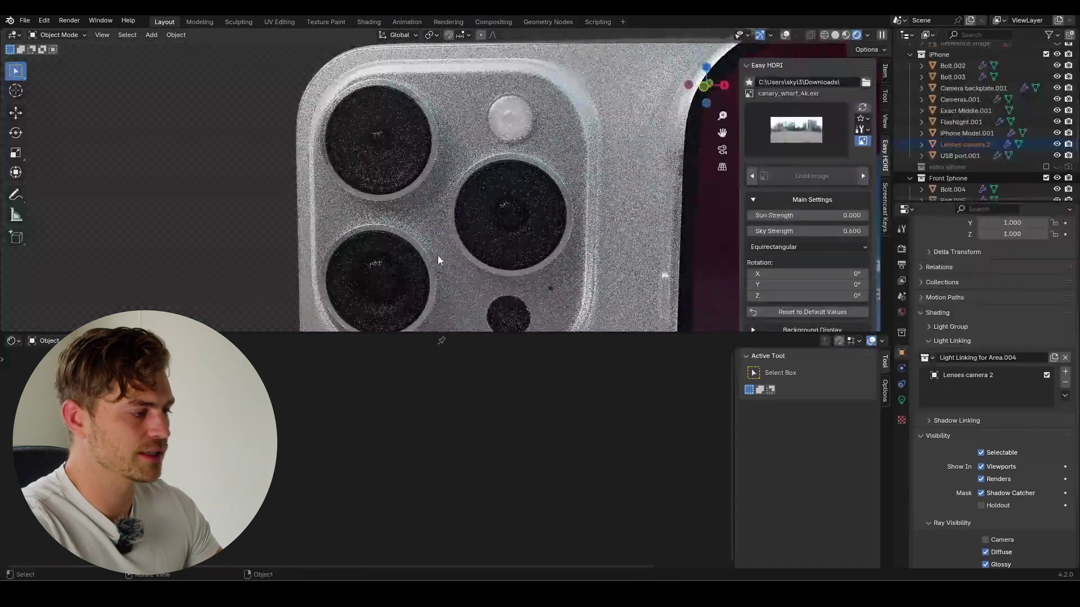
scroll(959, 141, up, 6)
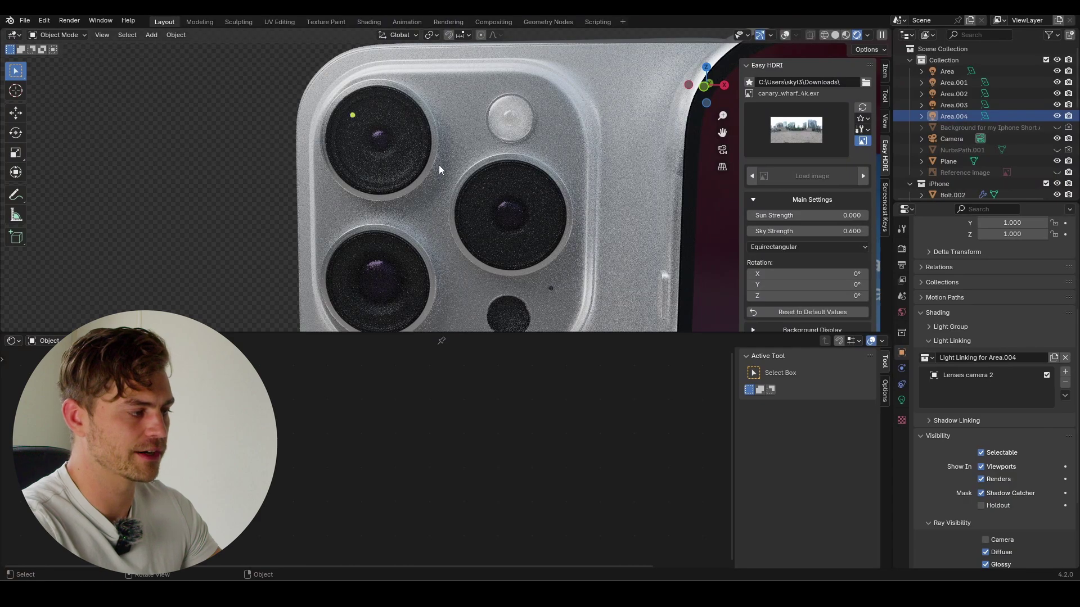
scroll(439, 169, down, 6)
middle_drag(439, 169, 455, 196)
click(785, 35)
key(ctrl+z)
middle_drag(544, 216, 523, 236)
scroll(484, 248, up, 6)
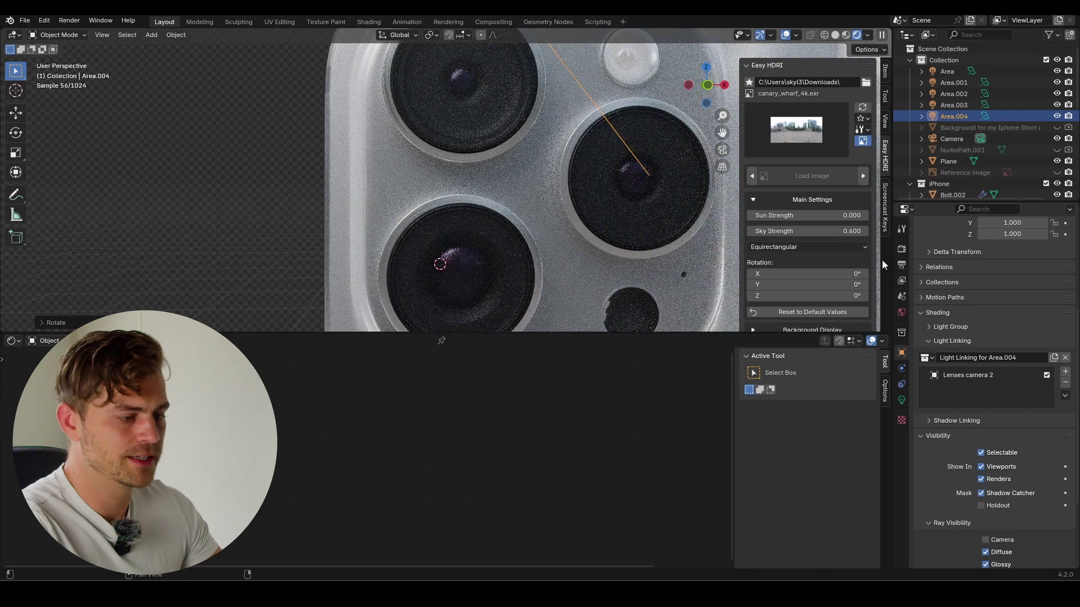
Step: Set the Area.004 disk light's power to 300 W in its Light properties
click(902, 399)
drag(1003, 323, 1040, 323)
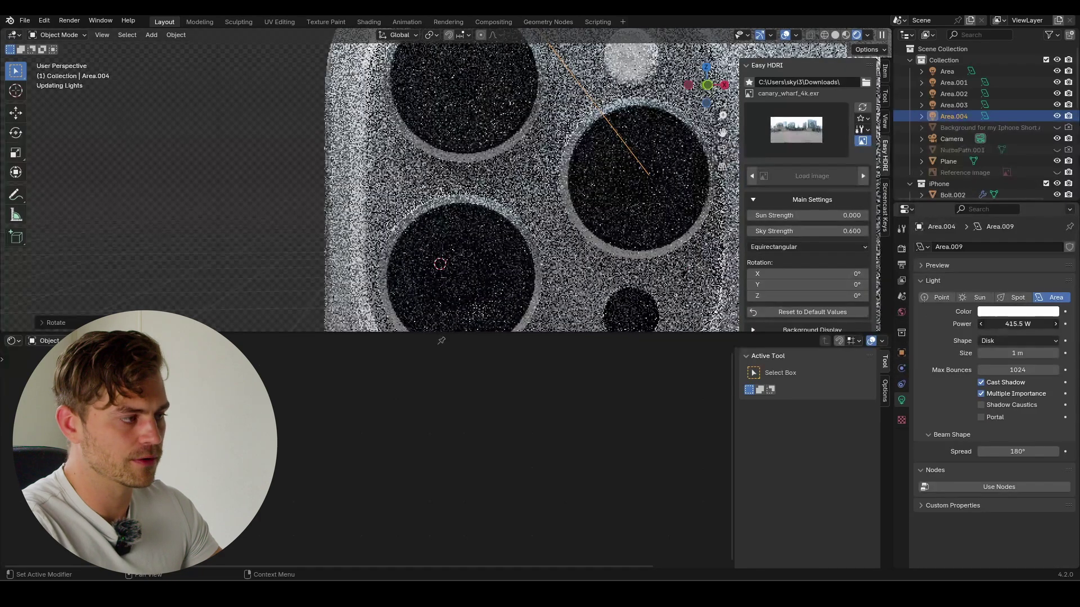
click(1012, 324)
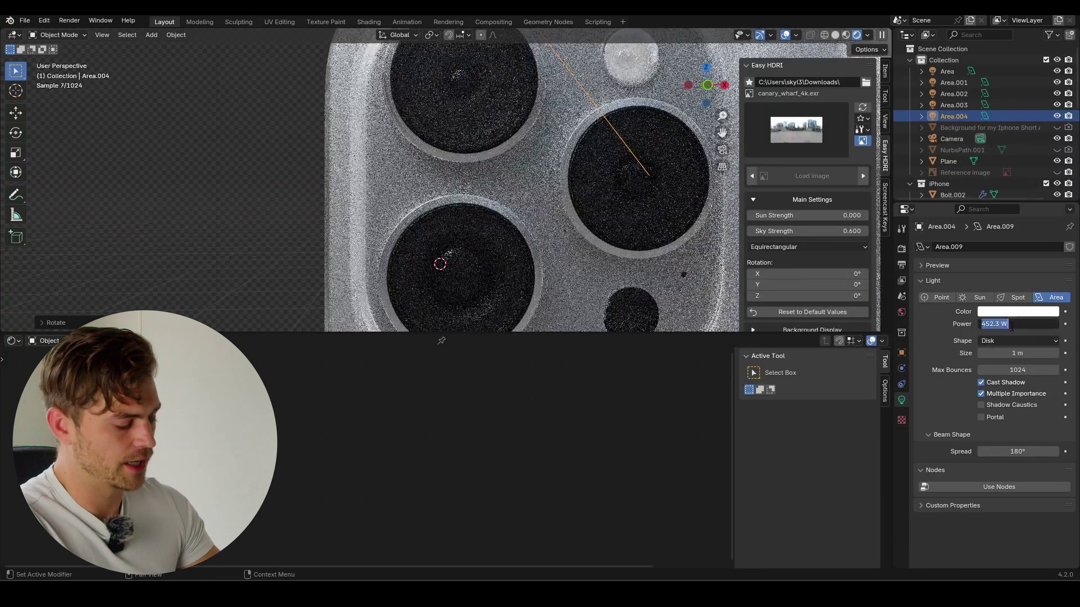
text(300)
key(Return)
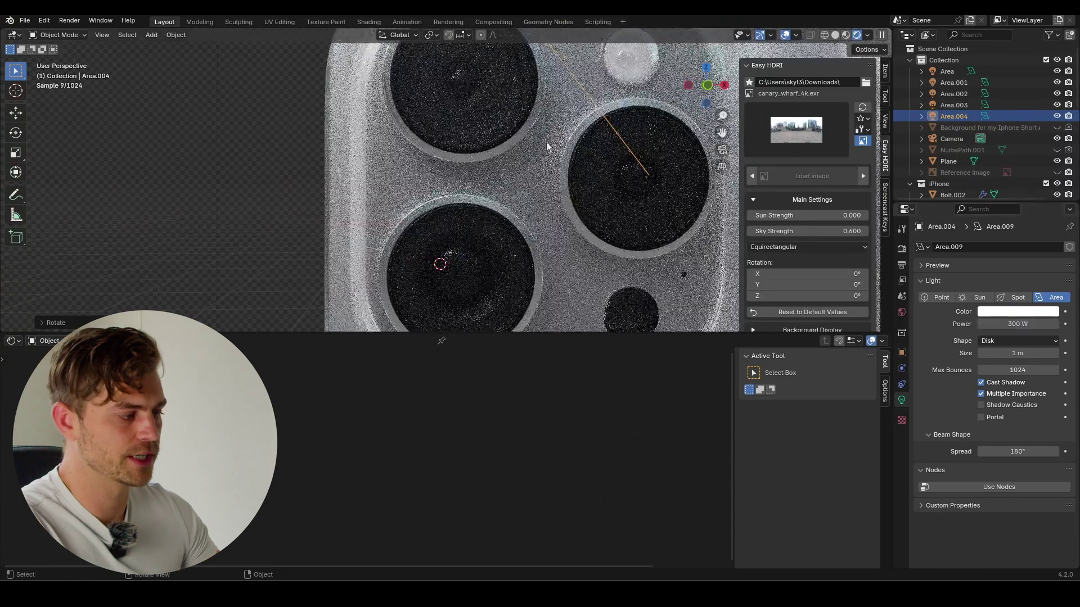
scroll(492, 167, down, 8)
middle_drag(492, 167, 505, 222)
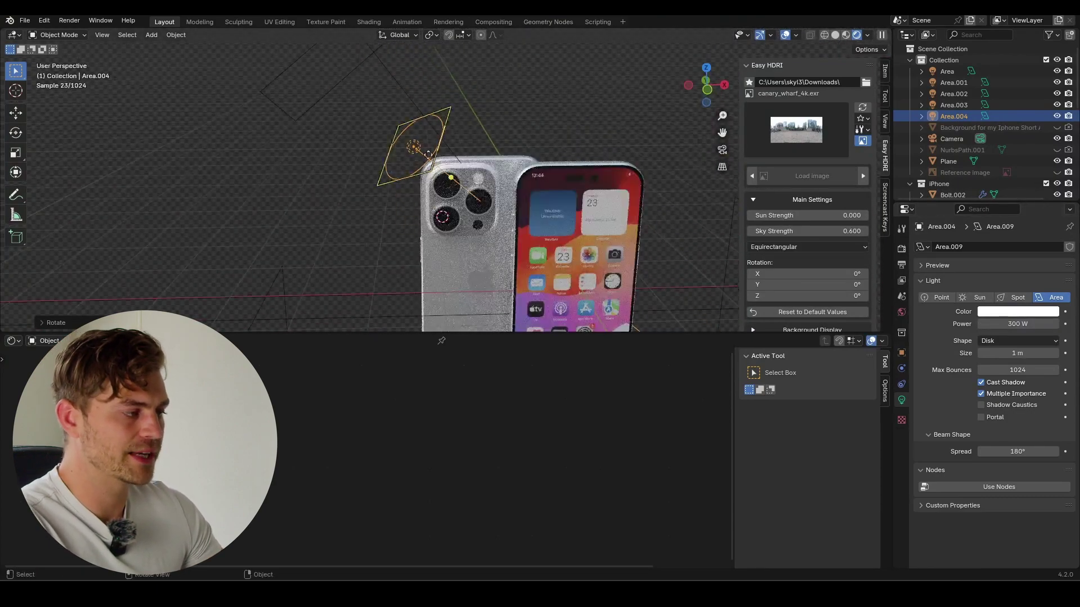
Step: Duplicate the disc light and tilt it on X, then turn it on Z toward the phones
key(shift+d)
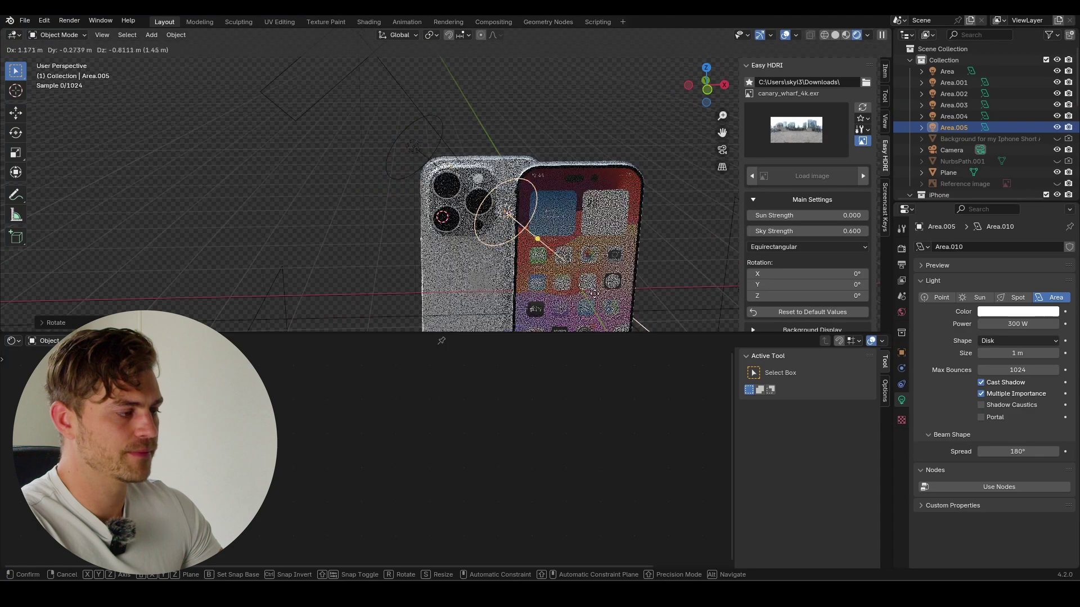
click(581, 241)
key(r)
key(x)
key(x)
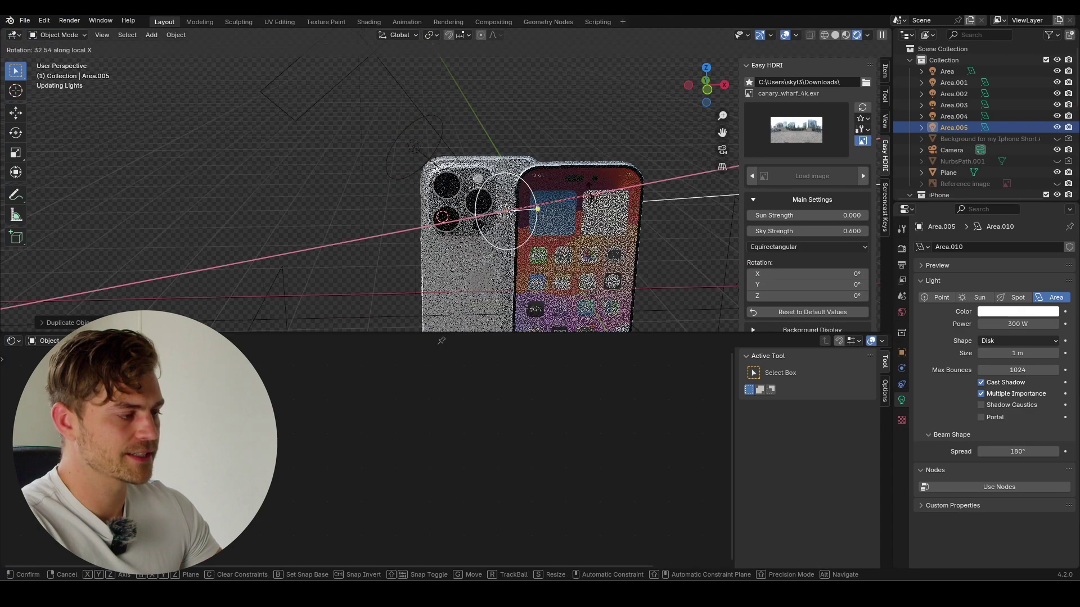
click(481, 114)
middle_drag(529, 147, 436, 147)
key(r)
key(z)
key(z)
right_click(617, 236)
key(r)
key(z)
click(611, 259)
Step: Lower the new light and rotate it to aim at the rear camera lenses
key(g)
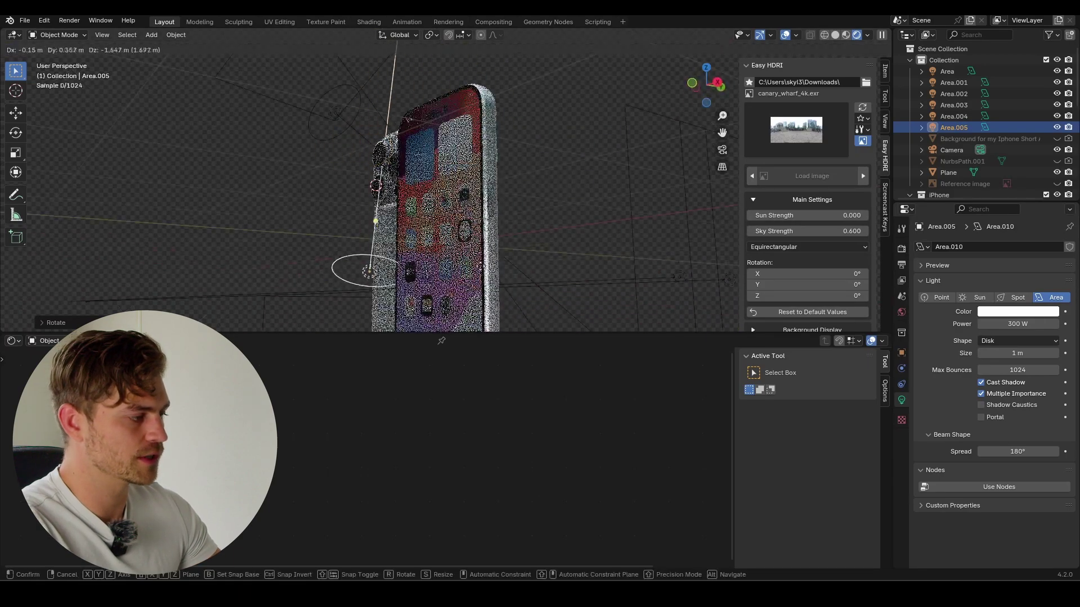
click(398, 225)
middle_drag(398, 225, 465, 215)
scroll(465, 214, up, 8)
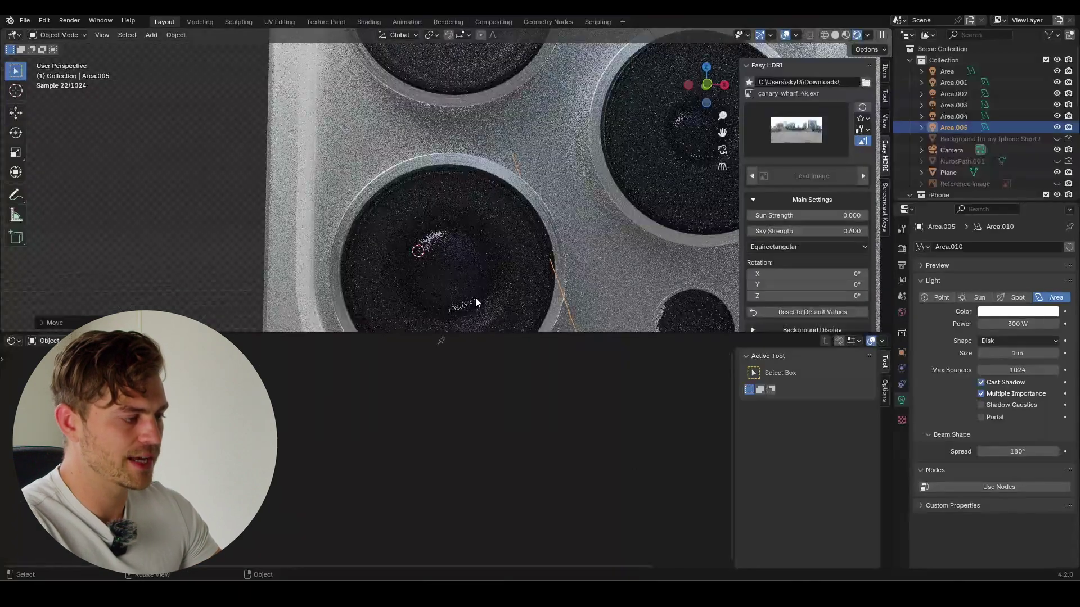
scroll(476, 308, down, 5)
key(r)
key(x)
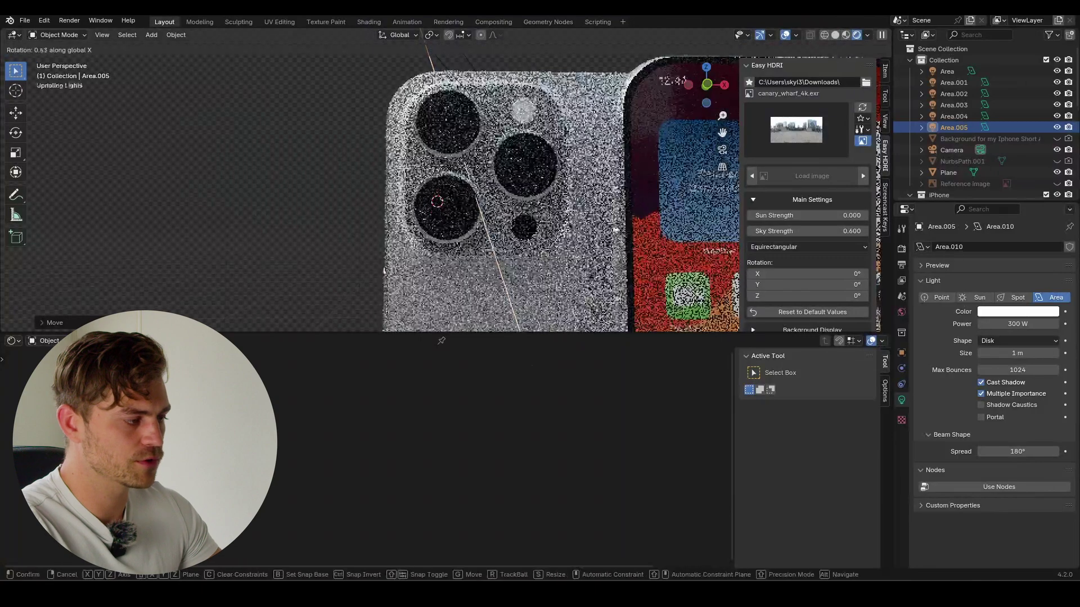
key(y)
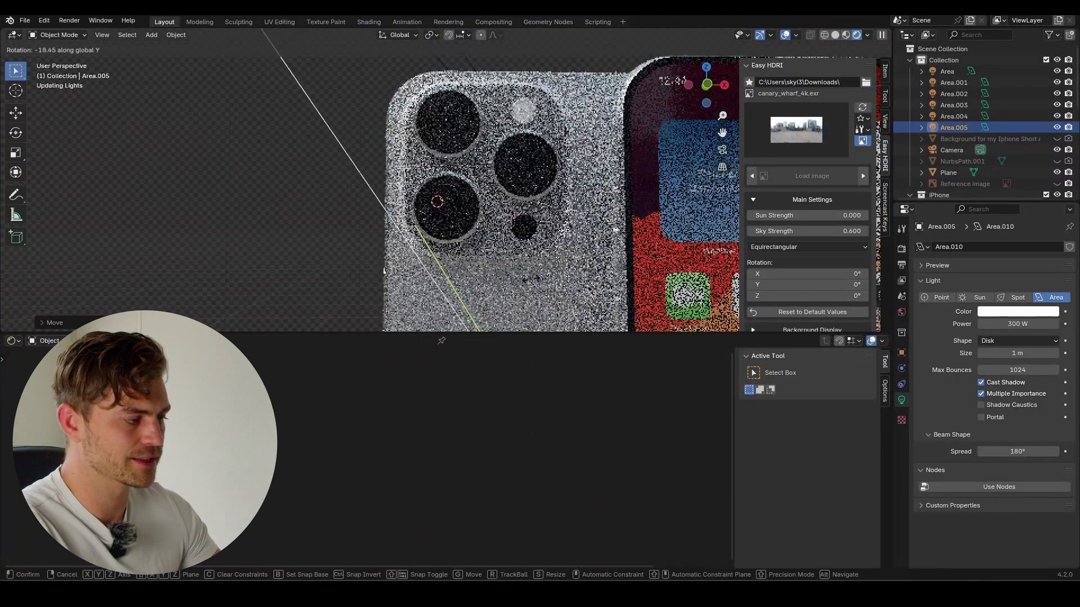
click(574, 191)
middle_drag(575, 192, 580, 193)
scroll(580, 193, up, 4)
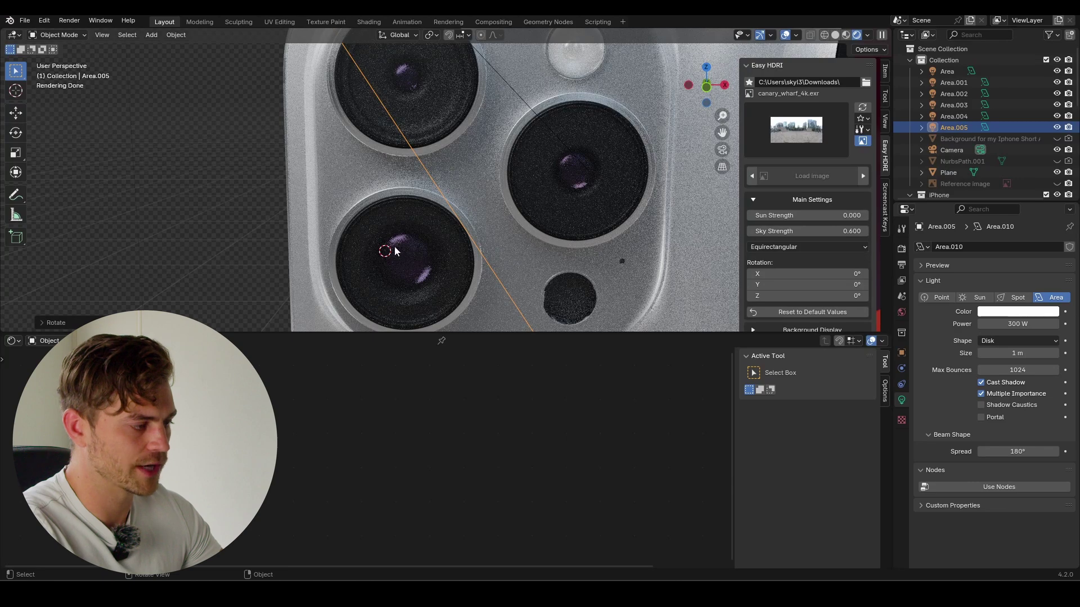
scroll(677, 225, down, 6)
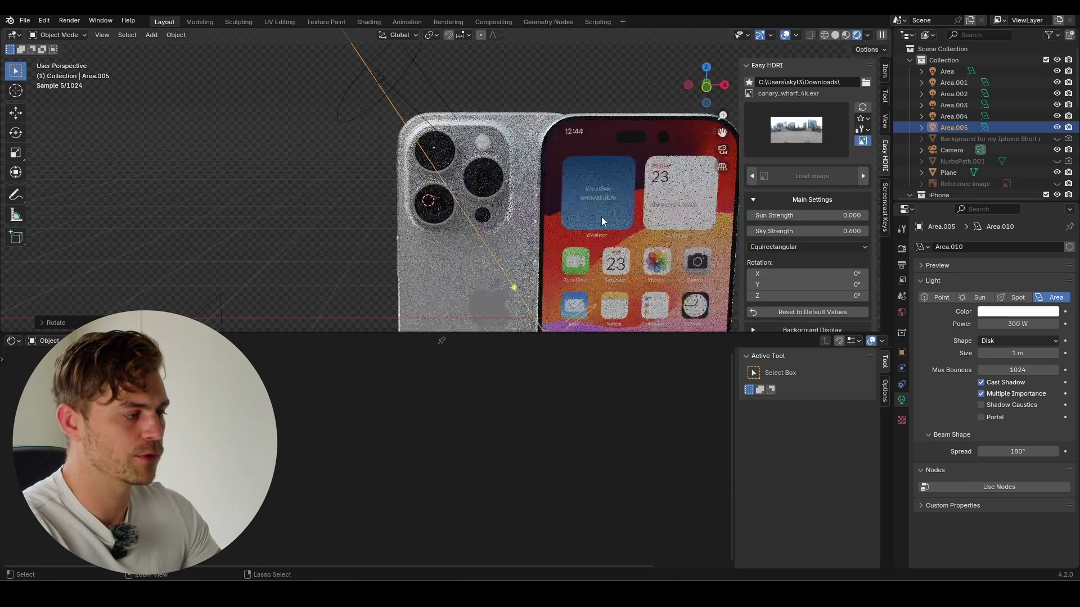
Step: Save the file and check the scene through the camera view
key(ctrl+s)
scroll(544, 213, down, 3)
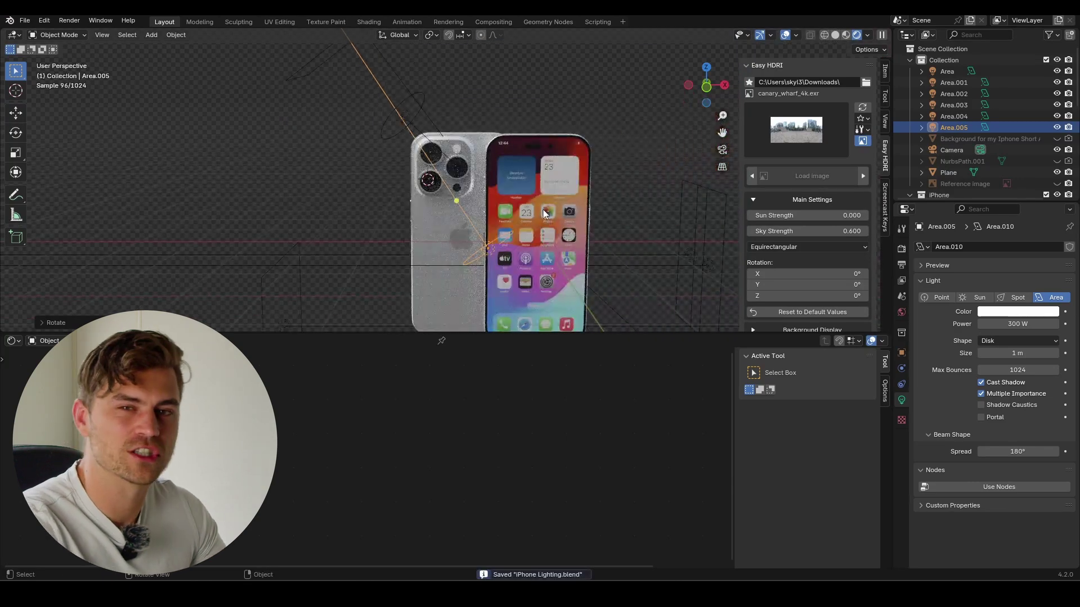
key(KP_0)
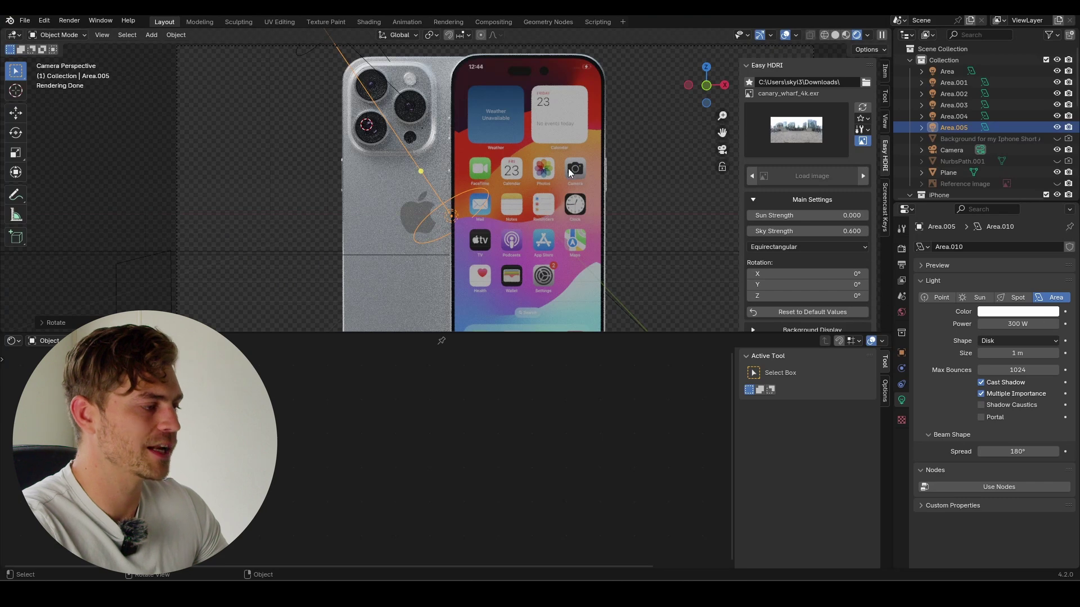
scroll(568, 161, down, 3)
key(ctrl+s)
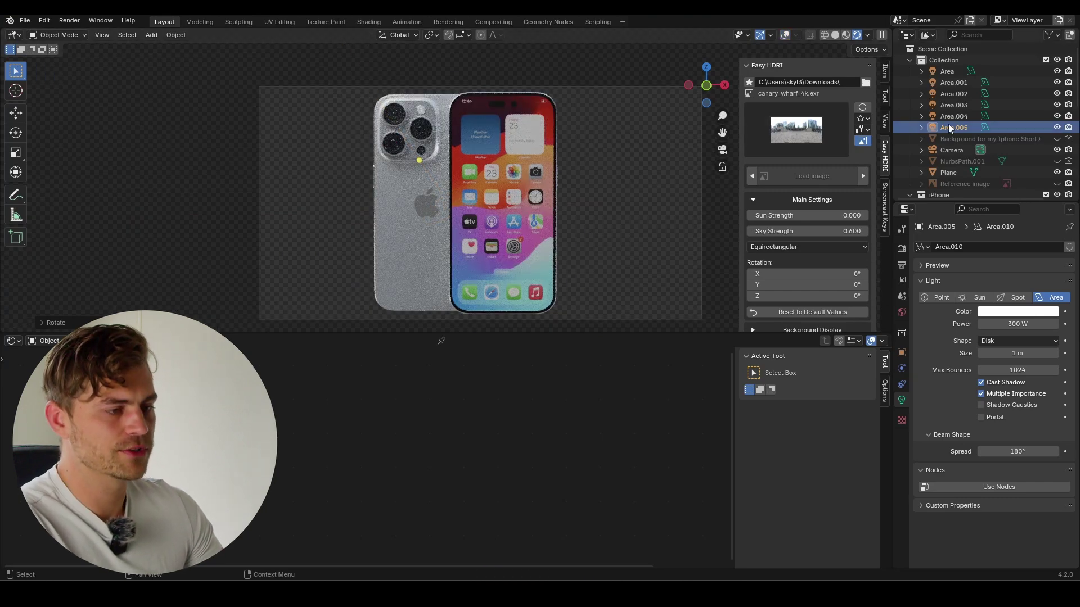
Step: Hide the area lights, enlarge the 3D view without the sidebar, then turn Area.001–Area.005 back on
drag(1057, 72, 1056, 127)
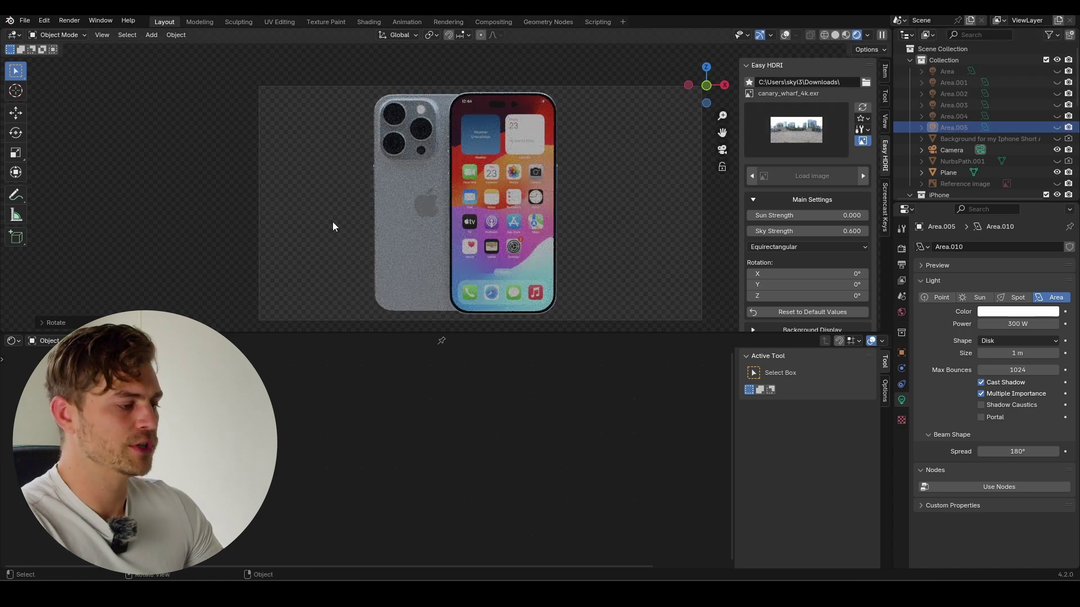
drag(581, 335, 582, 554)
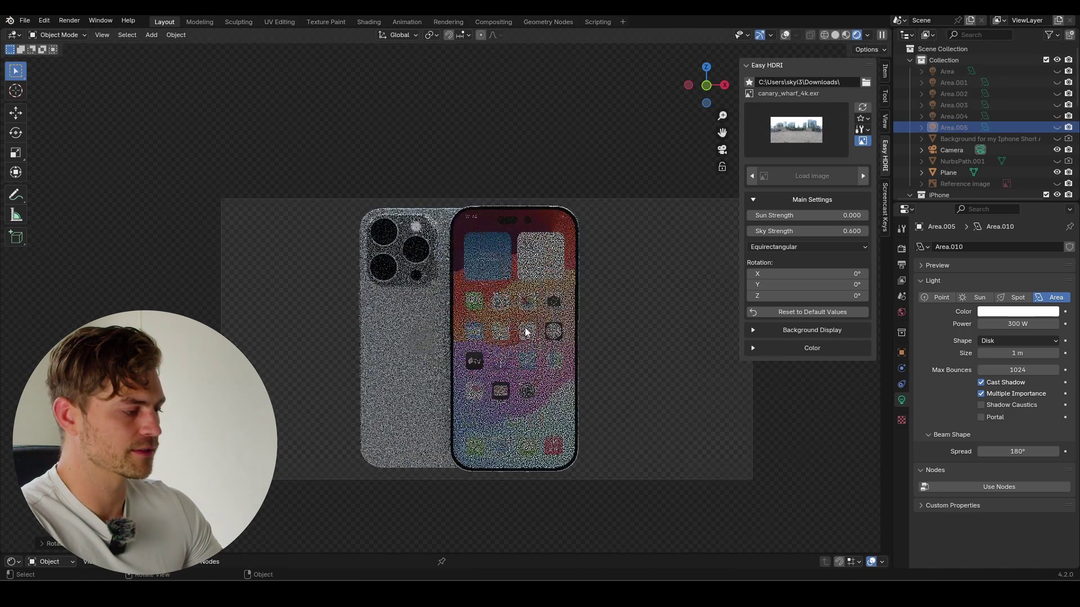
key(n)
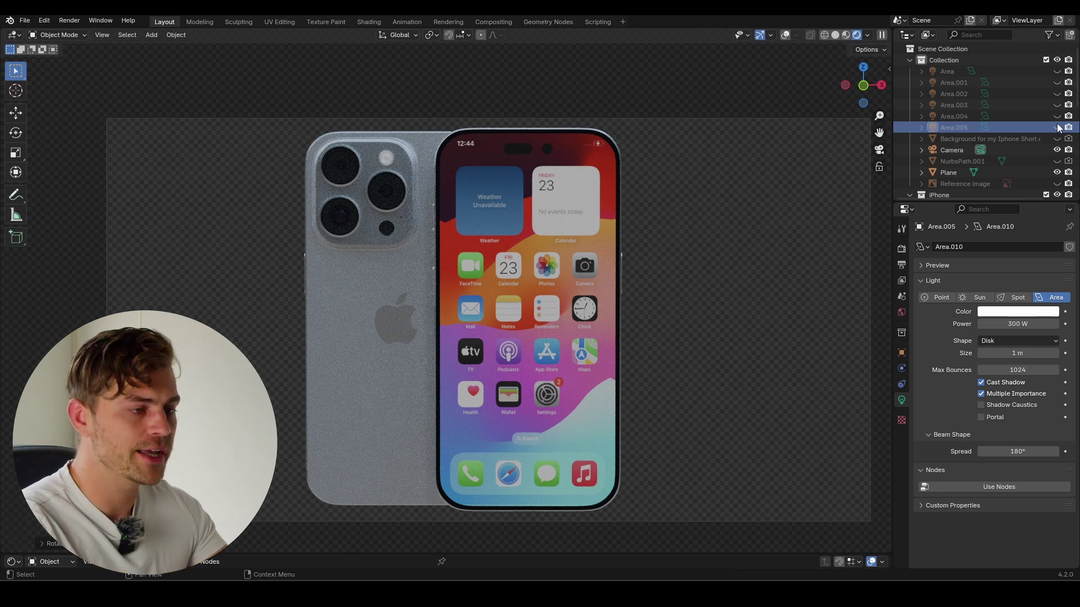
drag(1057, 82, 1057, 127)
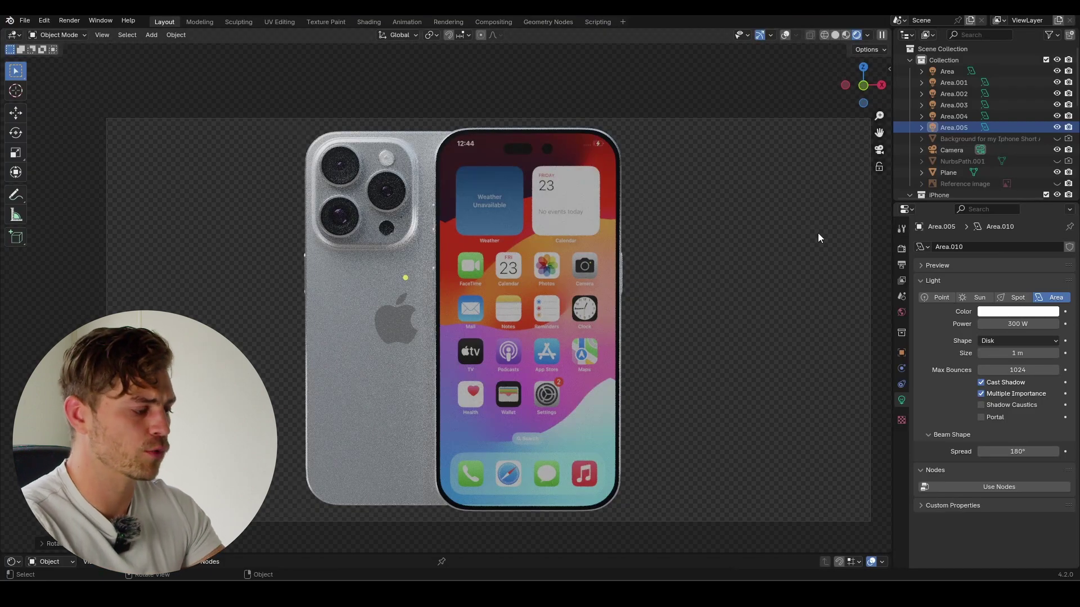
Step: Turn the viewport overlays back on, select the camera and look through it
scroll(350, 302, down, 1)
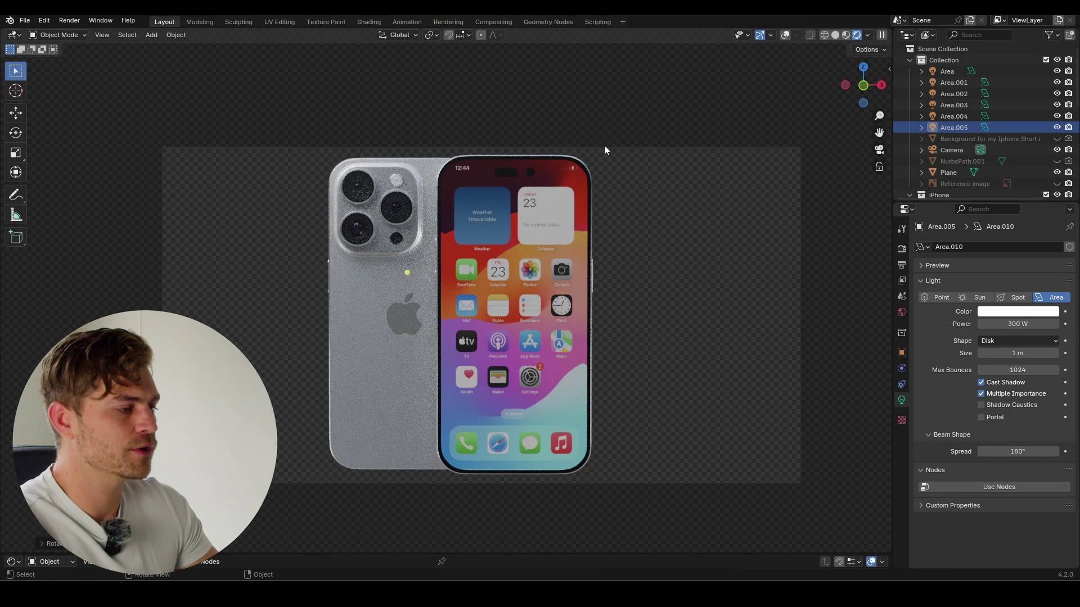
click(786, 35)
click(696, 147)
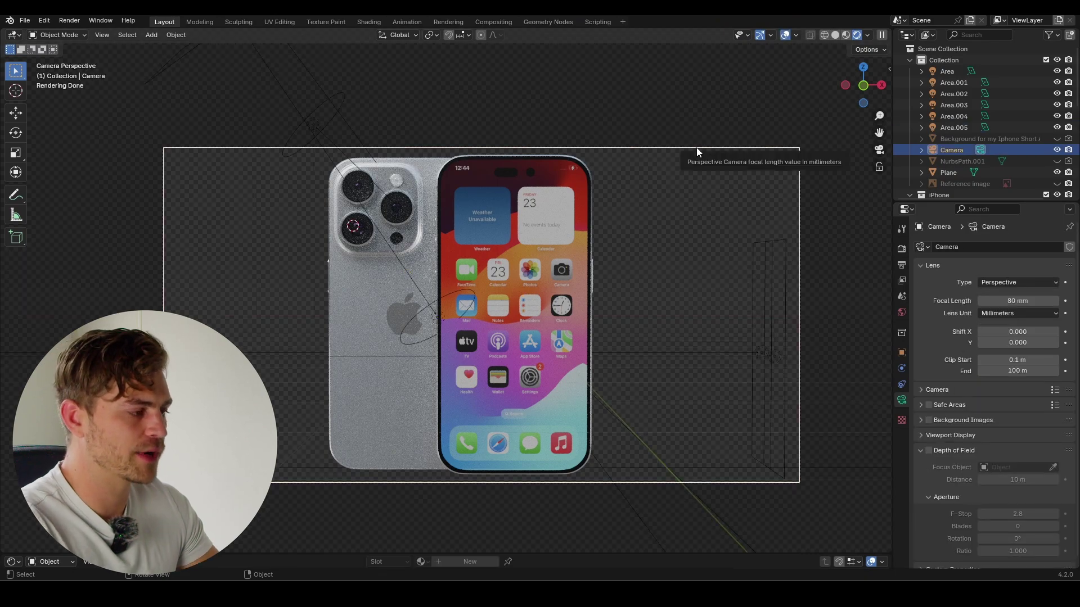
key(KP_1)
key(KP_0)
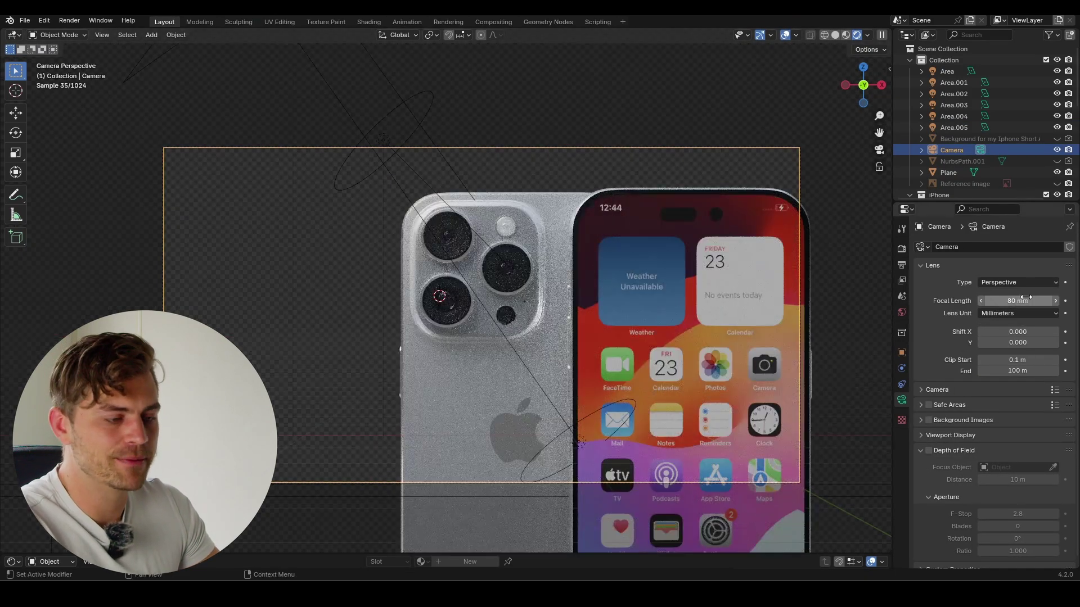
Step: Pull the camera back along Y, then shift it along local X and Z to frame both phones
key(g)
key(y)
click(666, 103)
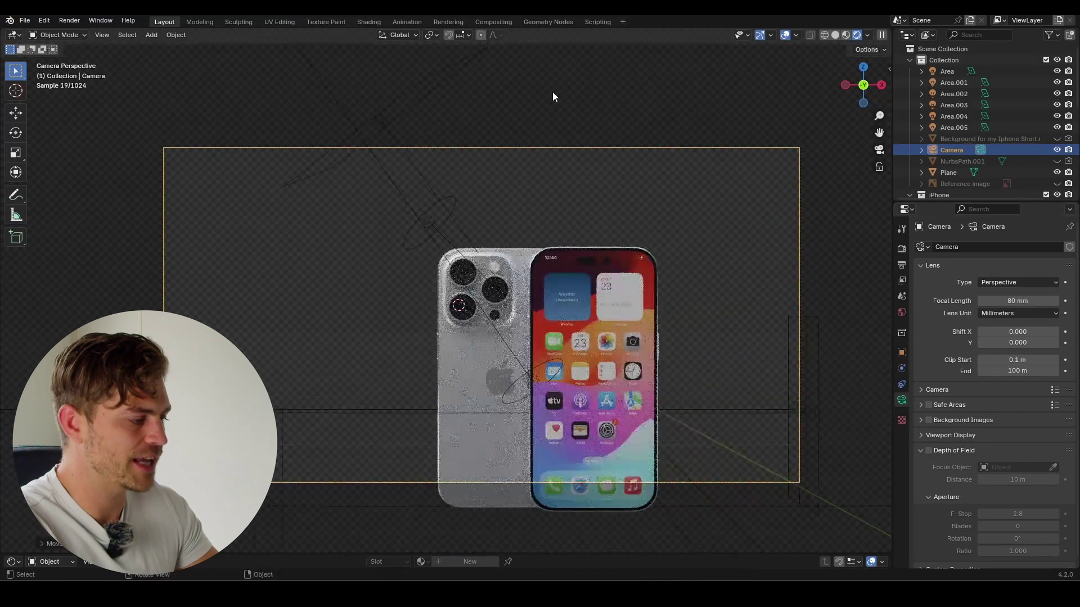
key(g)
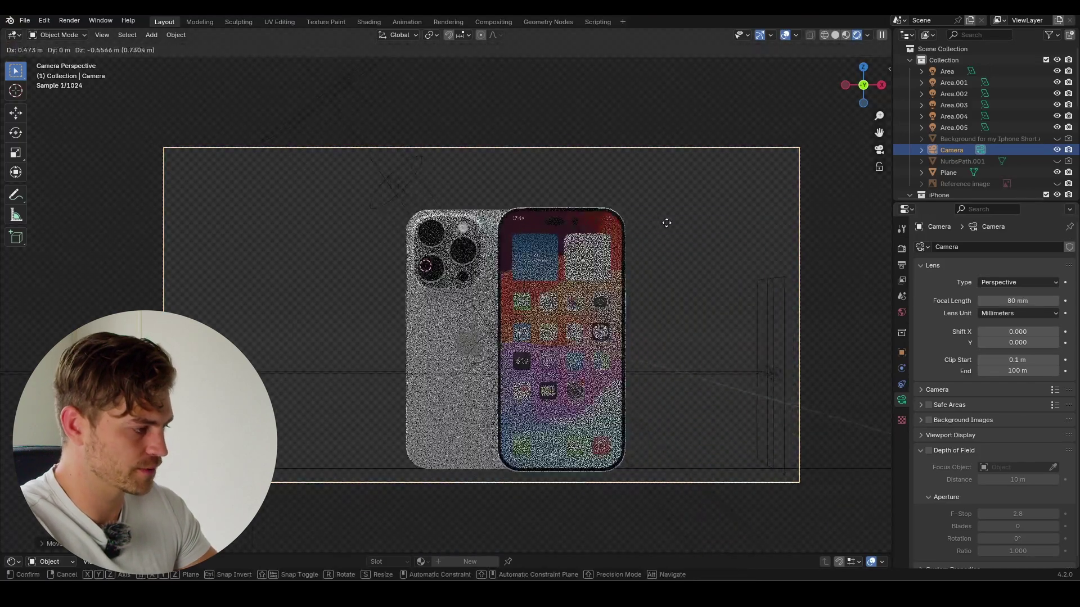
key(x)
key(x)
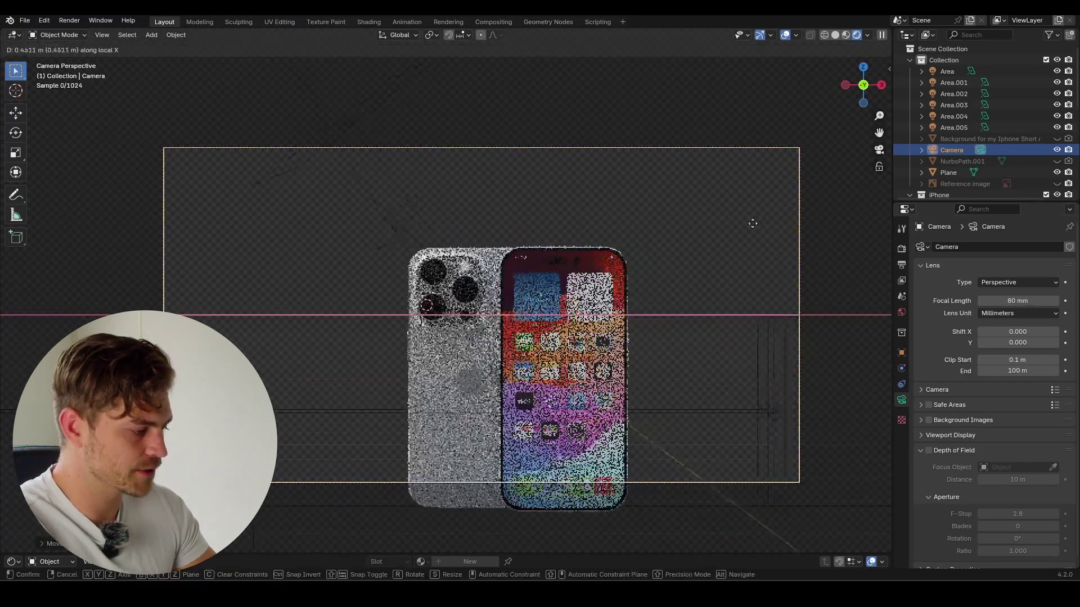
key(z)
key(z)
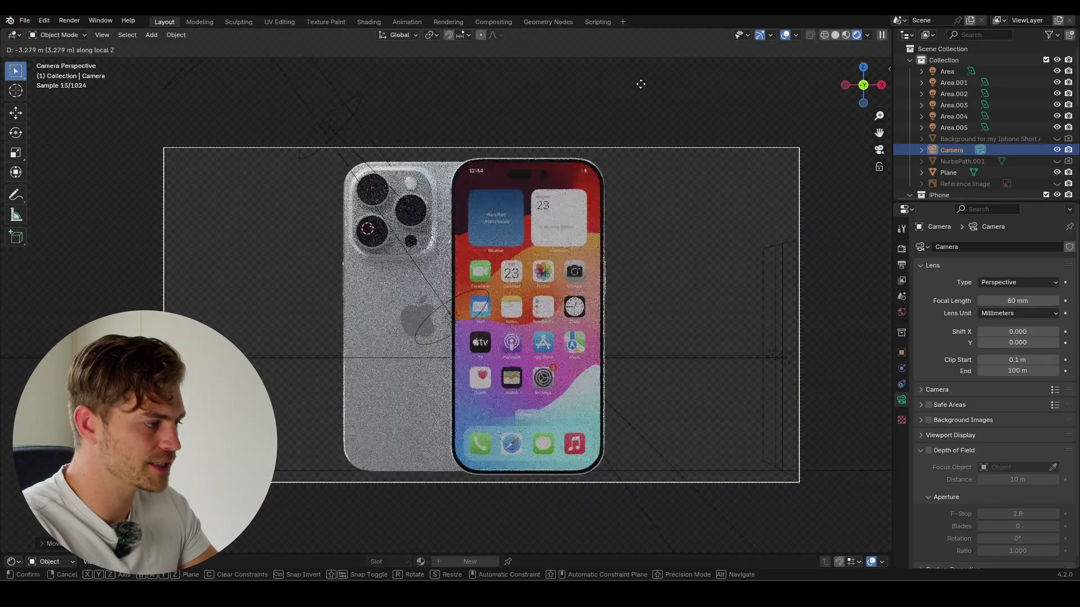
click(641, 84)
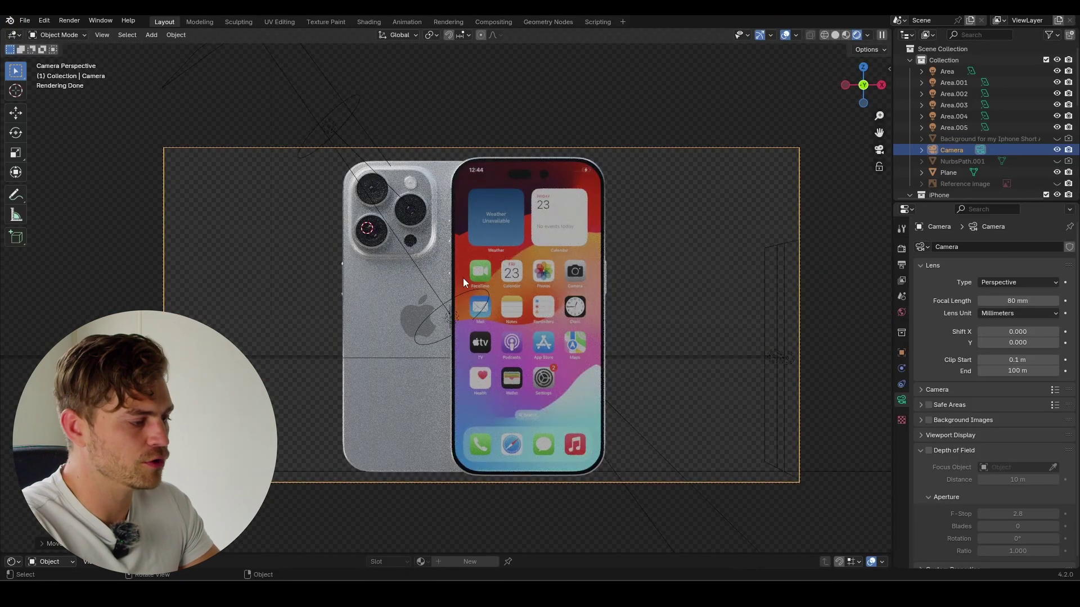
Step: Raise the camera's Passepartout to 1.000 under Viewport Display
click(934, 435)
scroll(967, 460, down, 6)
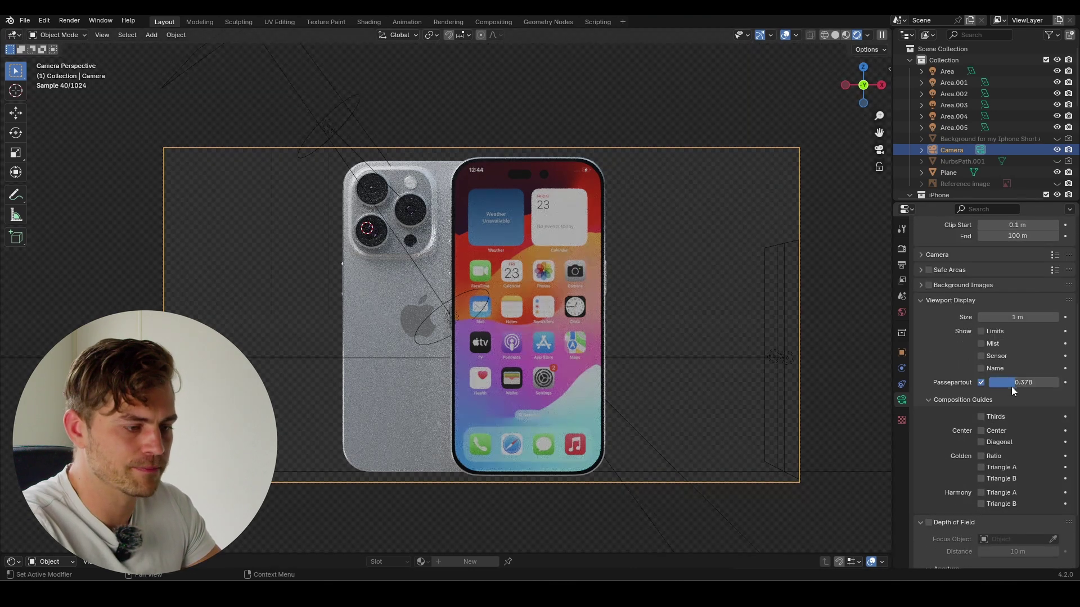
drag(1011, 386, 1059, 384)
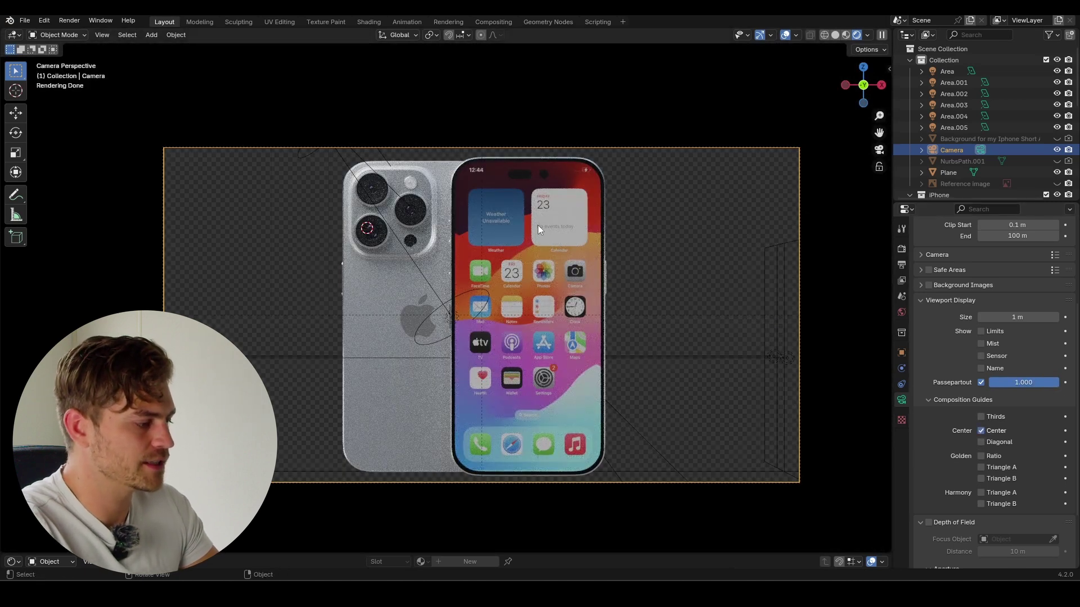
Step: Slide the camera along global X so both phones sit centred
key(g)
key(x)
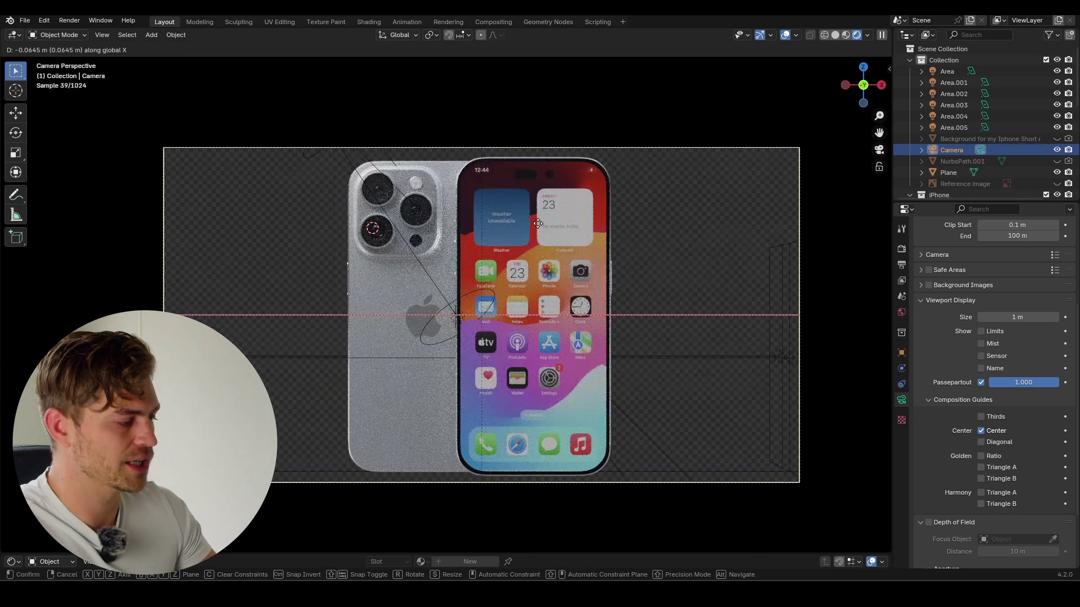
click(538, 223)
scroll(543, 211, down, 4)
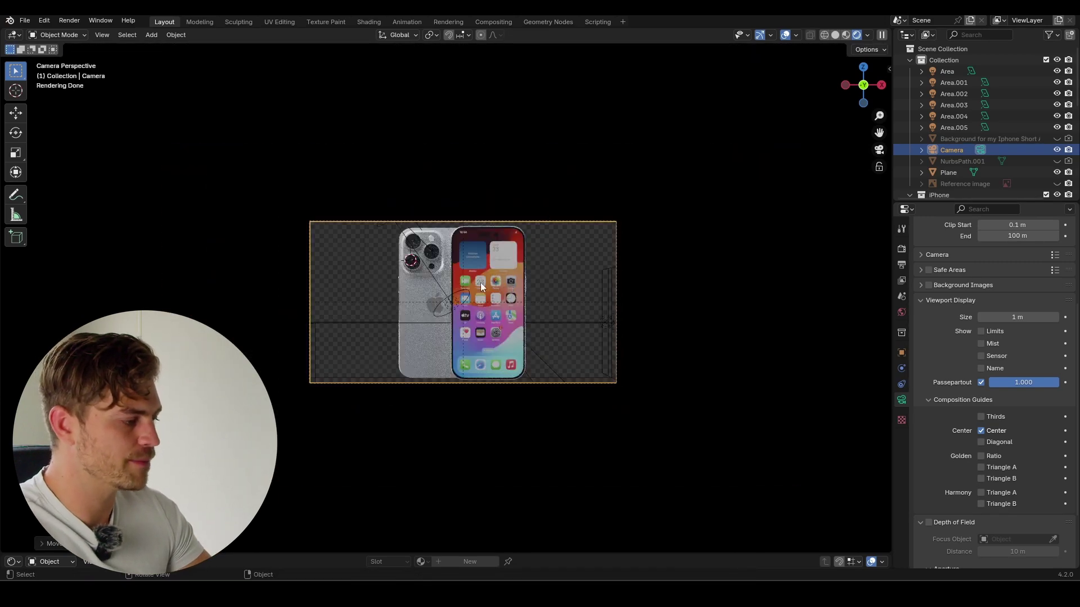
Step: Add a plane, scale it up and lower it beneath the phones as a floor
key(KP_0)
key(shift+a)
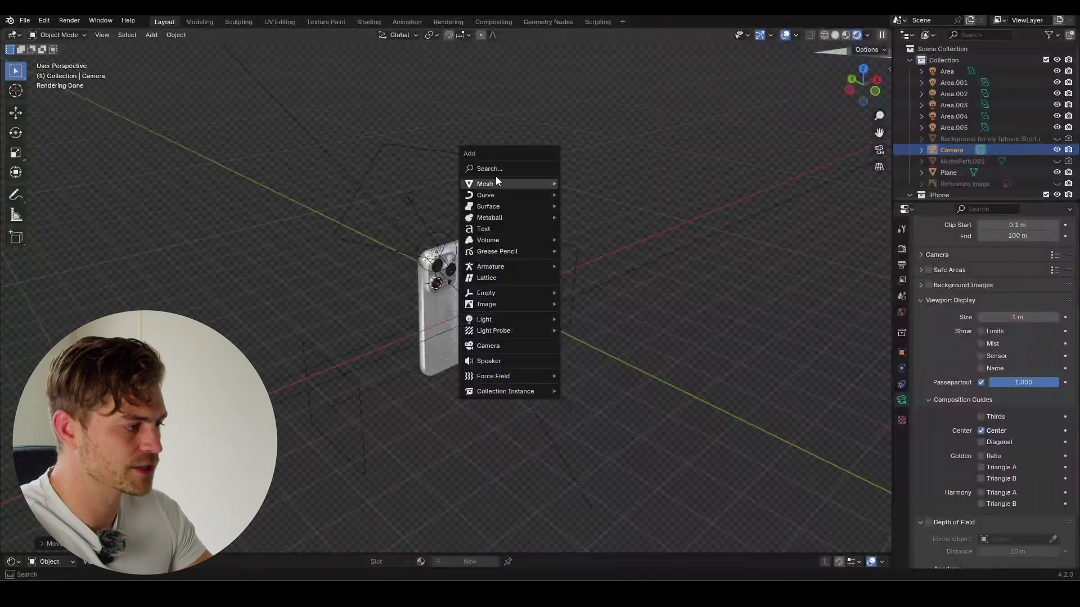
mouse_move(496, 180)
click(588, 184)
key(s)
click(75, 299)
key(g)
key(z)
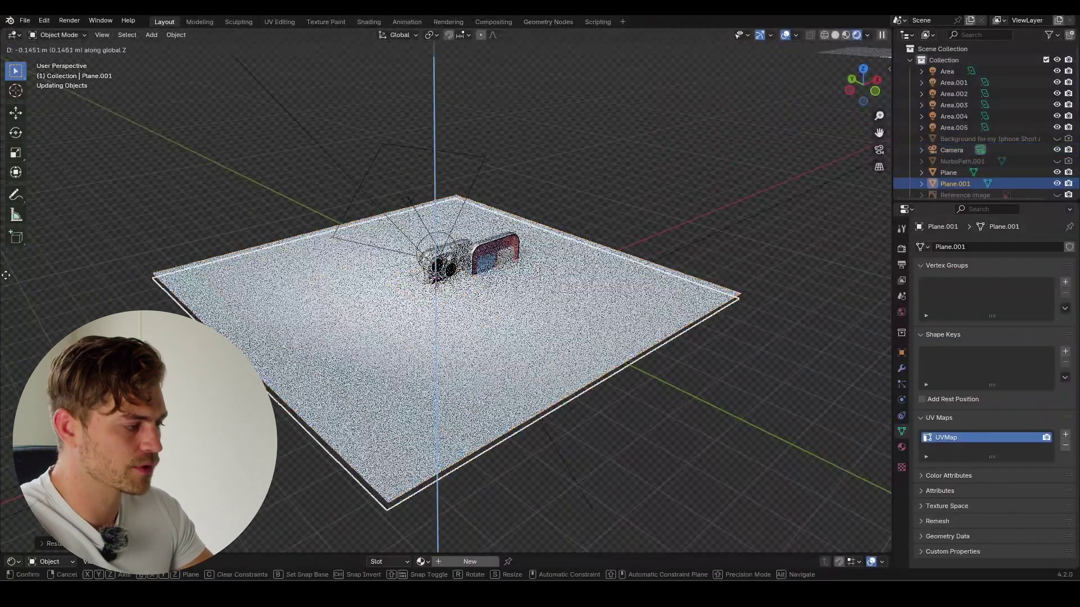
click(5, 275)
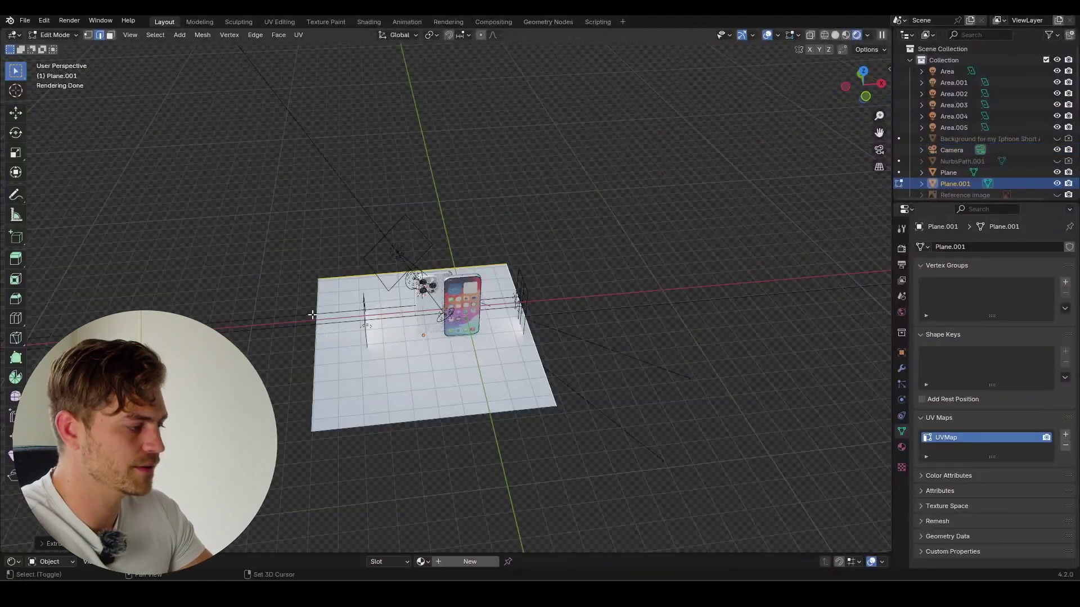
Step: Extrude the plane's edge upward into a backdrop wall and bevel the corner round
key(e)
key(Return)
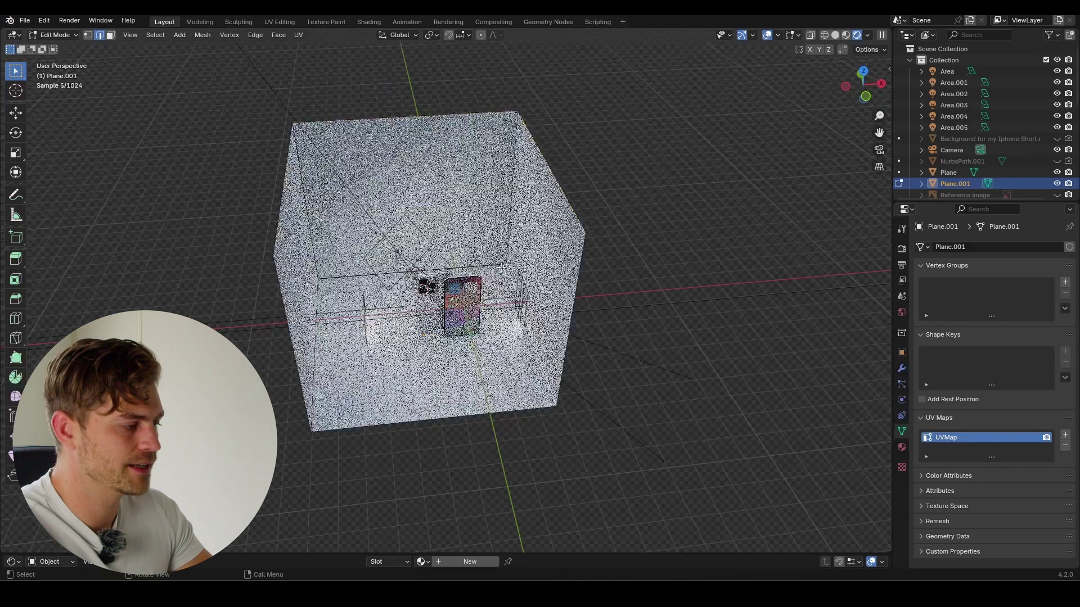
key(ctrl+b)
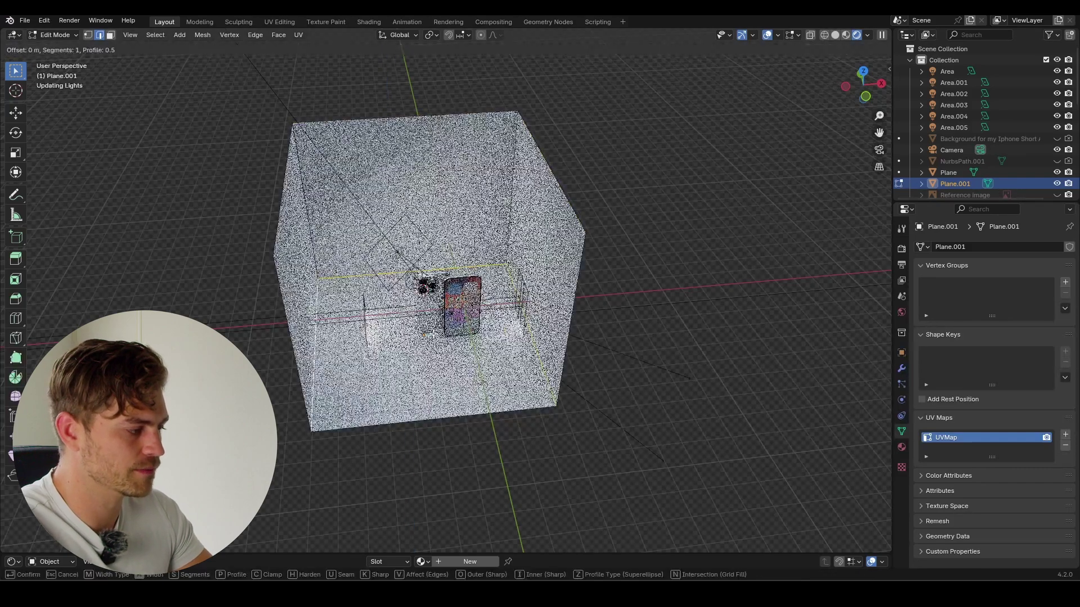
scroll(450, 348, up, 16)
click(496, 370)
key(Tab)
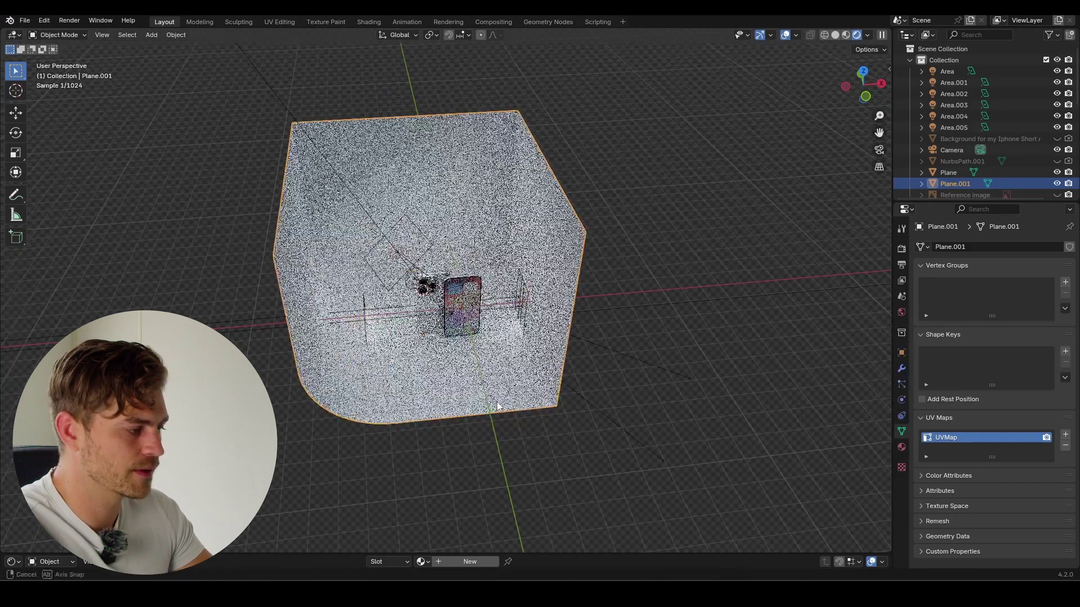
Step: Check the backdrop through the camera without overlays, save, then hide the backdrop plane
middle_drag(498, 405, 489, 354)
scroll(490, 354, up, 4)
key(KP_0)
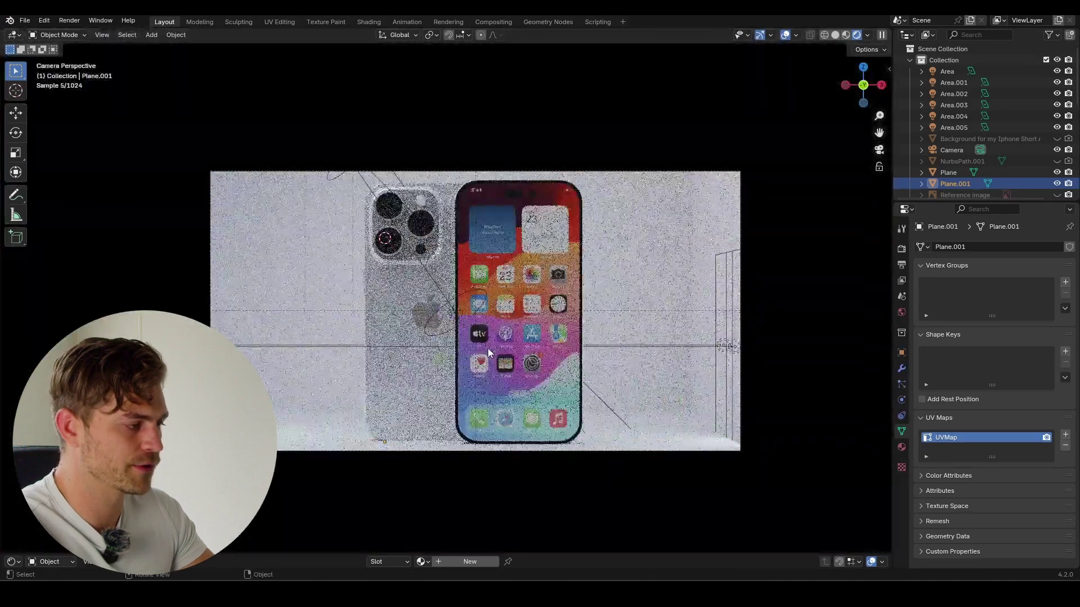
click(788, 36)
scroll(600, 263, down, 3)
scroll(507, 292, up, 2)
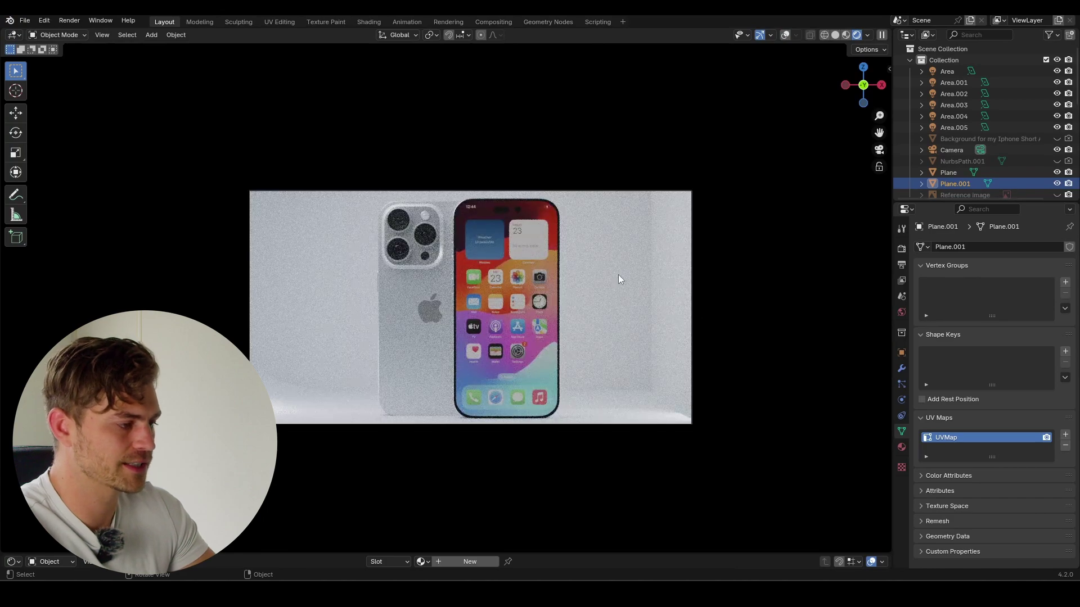
key(ctrl+s)
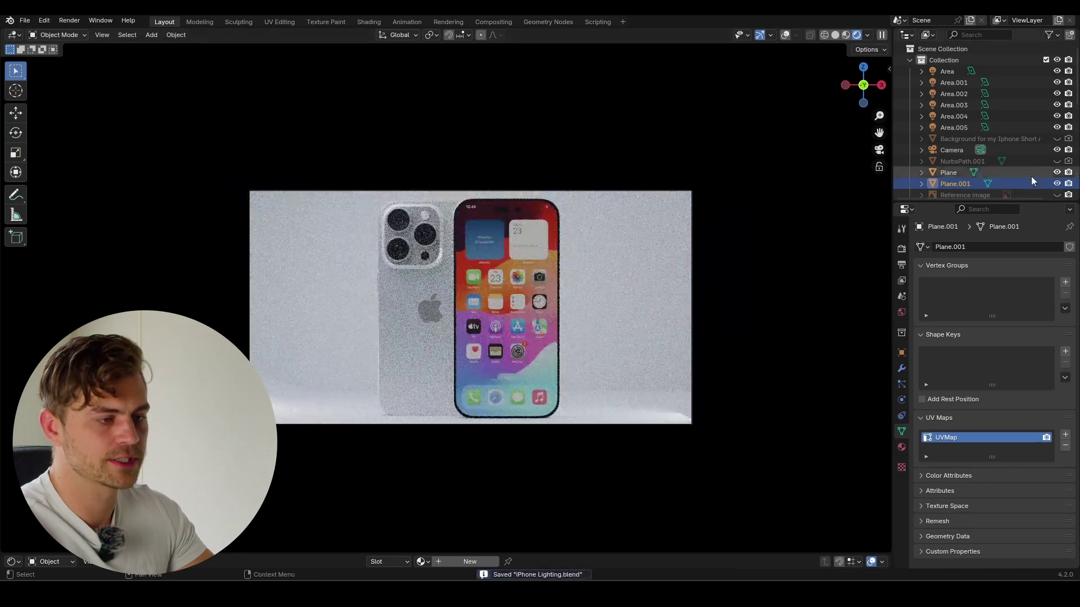
click(1056, 184)
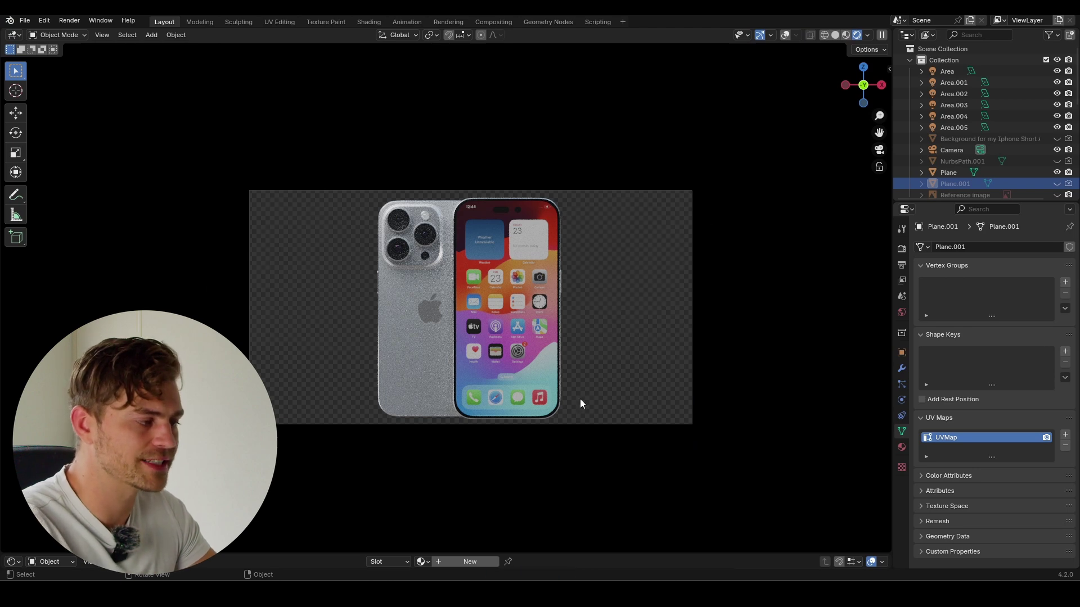
Step: Save, then import the parking-lot background image as an image plane
key(KP_0)
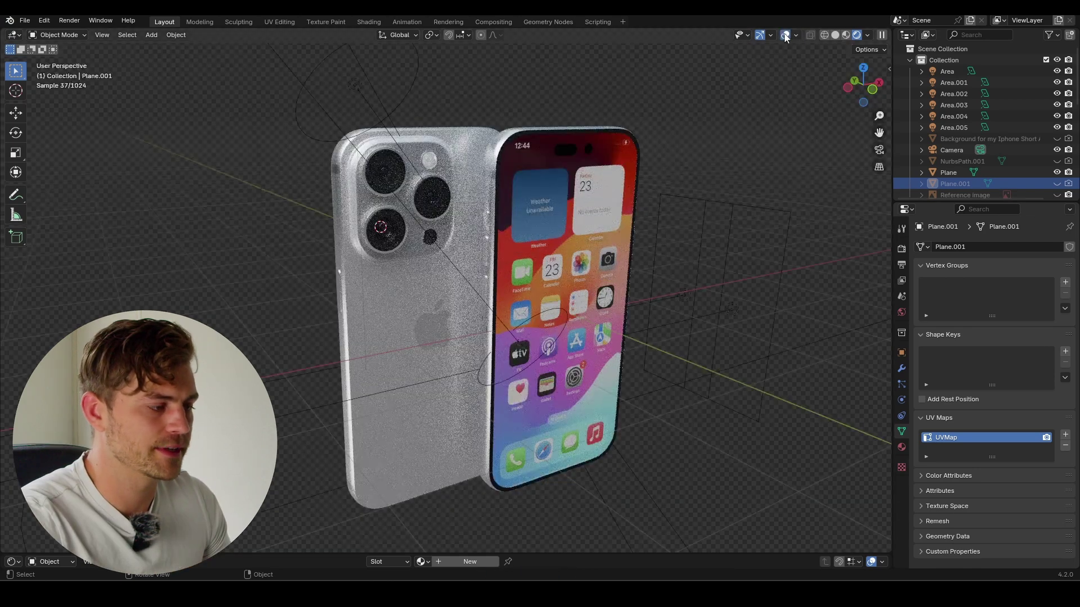
key(ctrl+s)
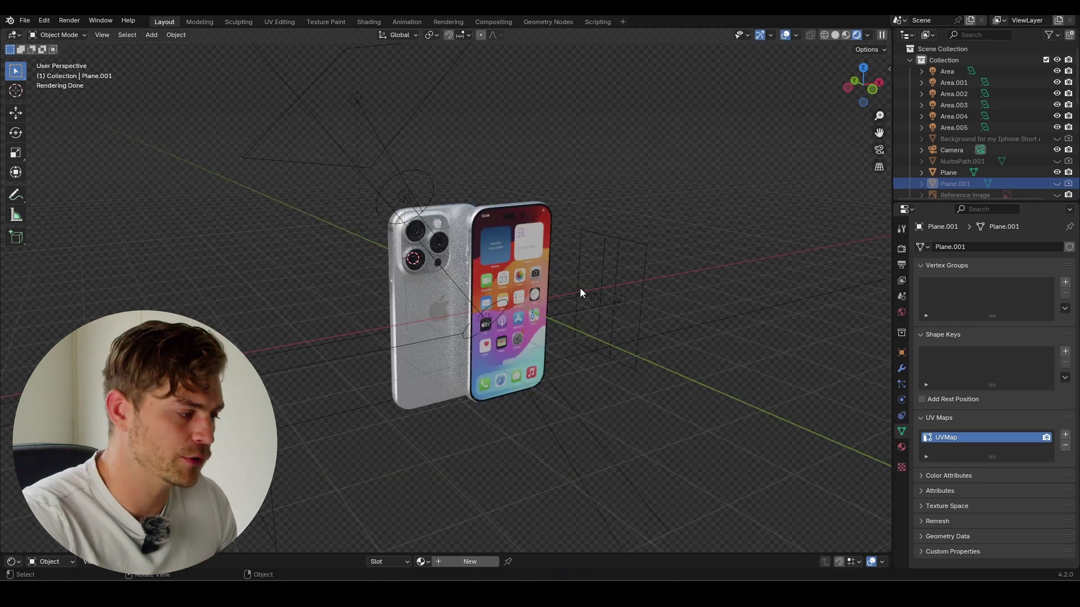
mouse_move(511, 393)
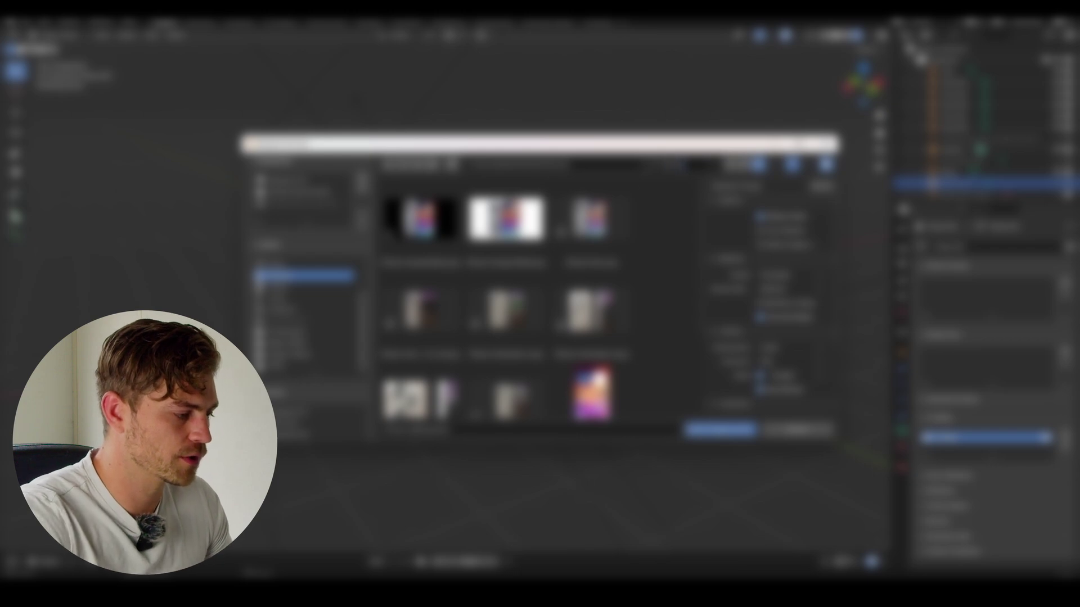
key(Return)
scroll(444, 363, down, 5)
click(512, 370)
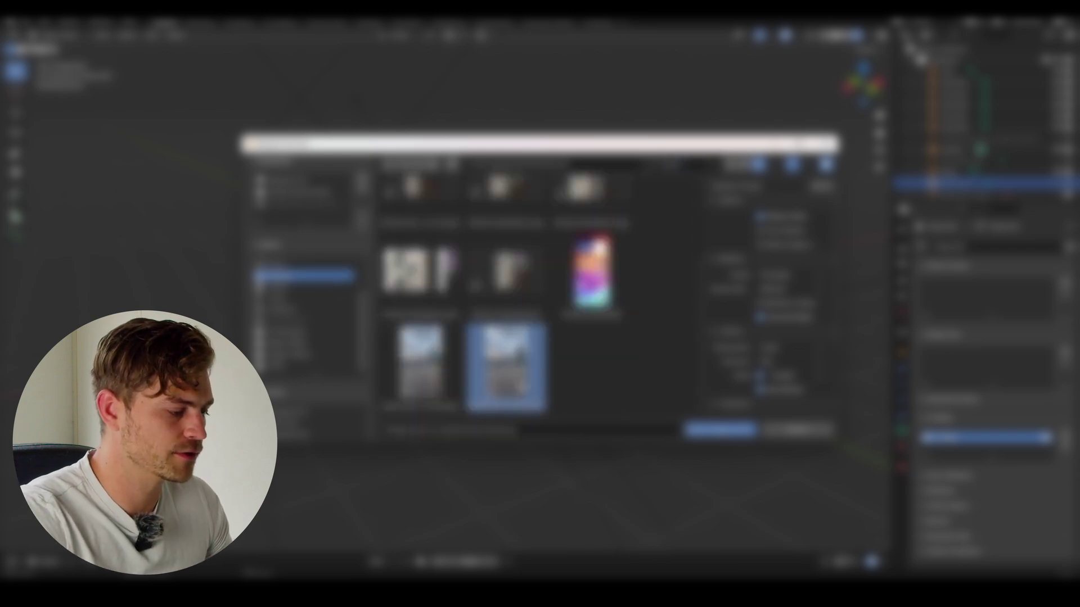
click(720, 432)
Step: Scale the new image plane up large and return to the camera view
scroll(586, 314, down, 4)
middle_drag(590, 335, 569, 337)
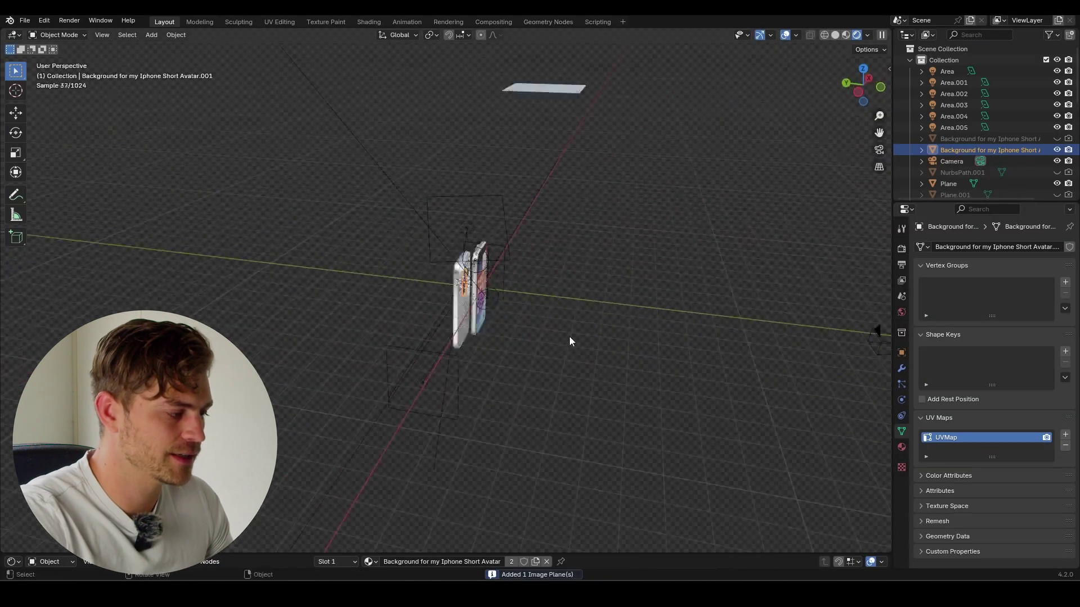
key(s)
click(625, 471)
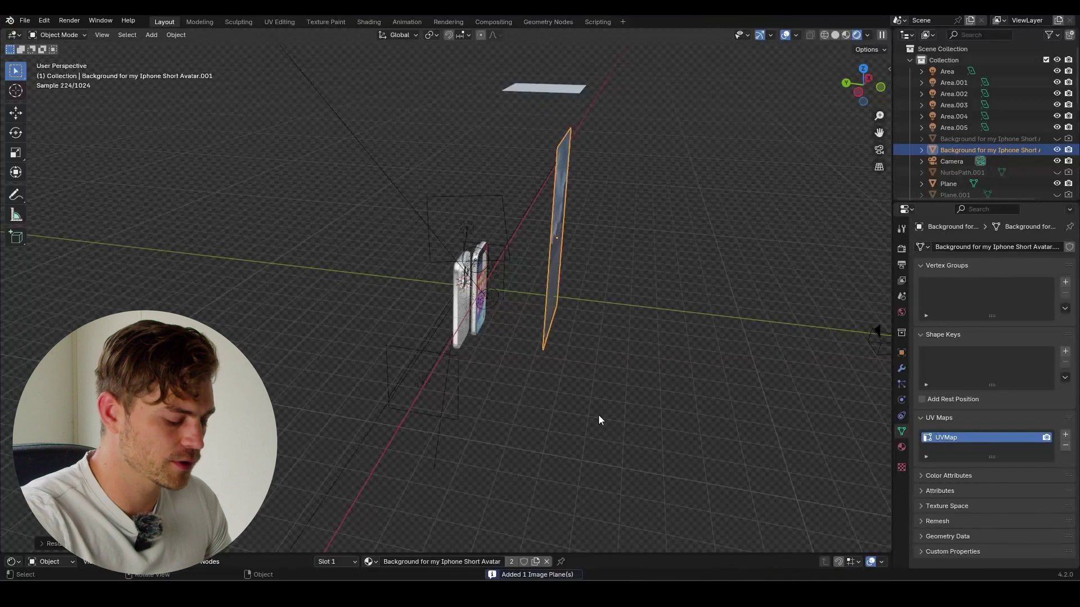
key(KP_0)
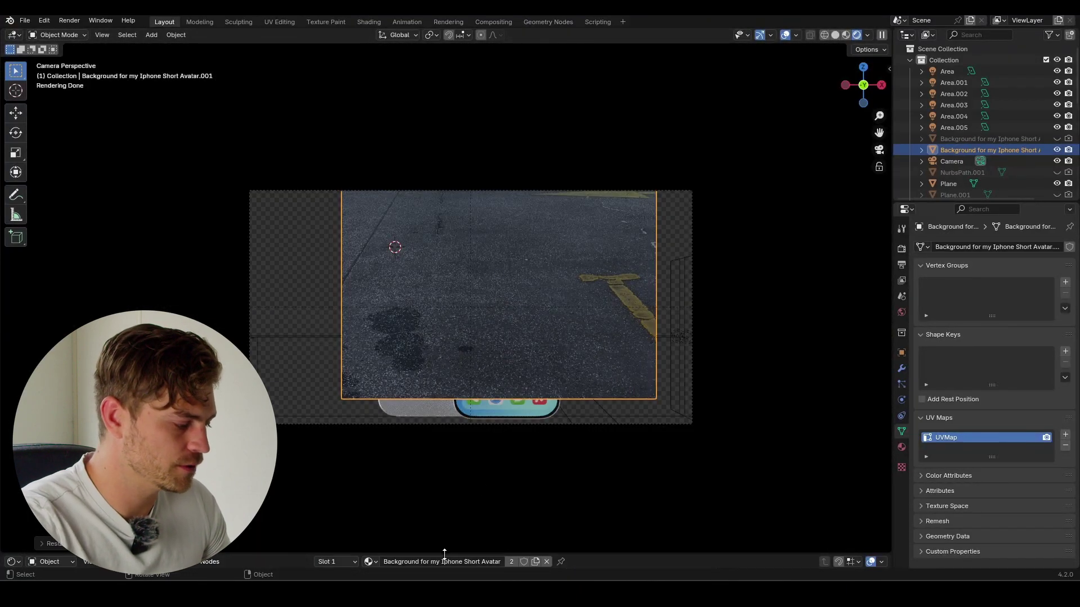
Step: Link the image texture's colour into the shader's Emission Color in the Shader Editor
drag(444, 555, 445, 243)
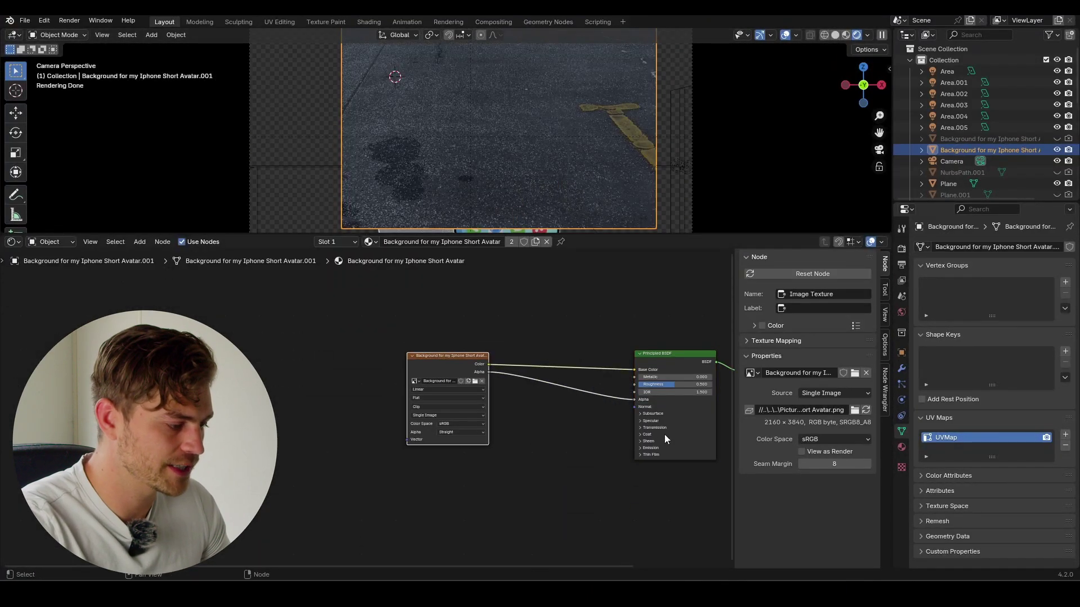
click(642, 448)
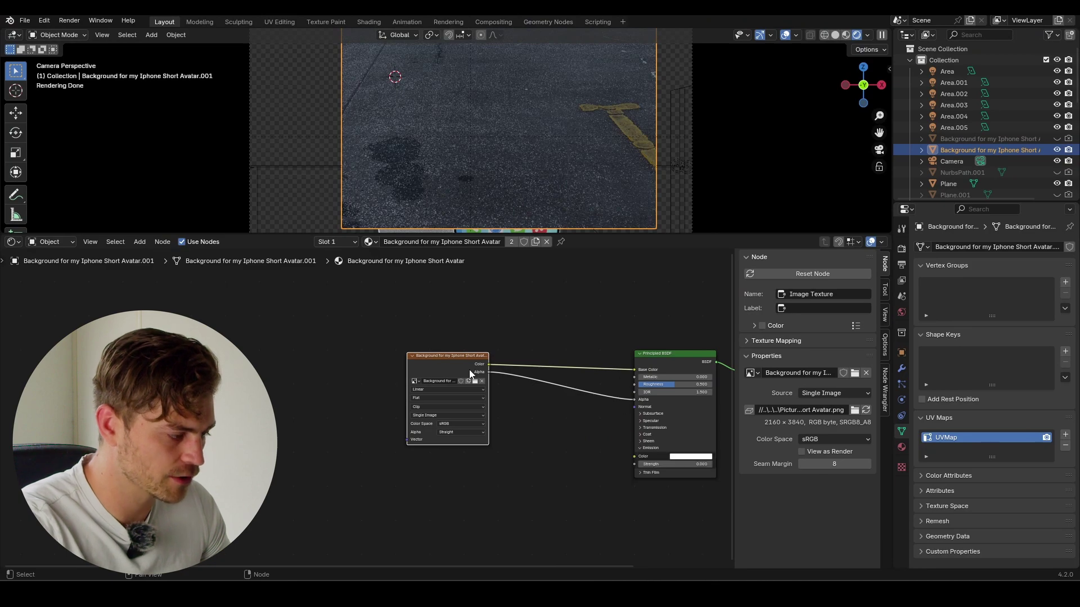
drag(489, 364, 678, 464)
Step: Open the image plane's Object Properties and collapse Shading to reach the Visibility options
click(786, 37)
middle_drag(589, 135, 591, 157)
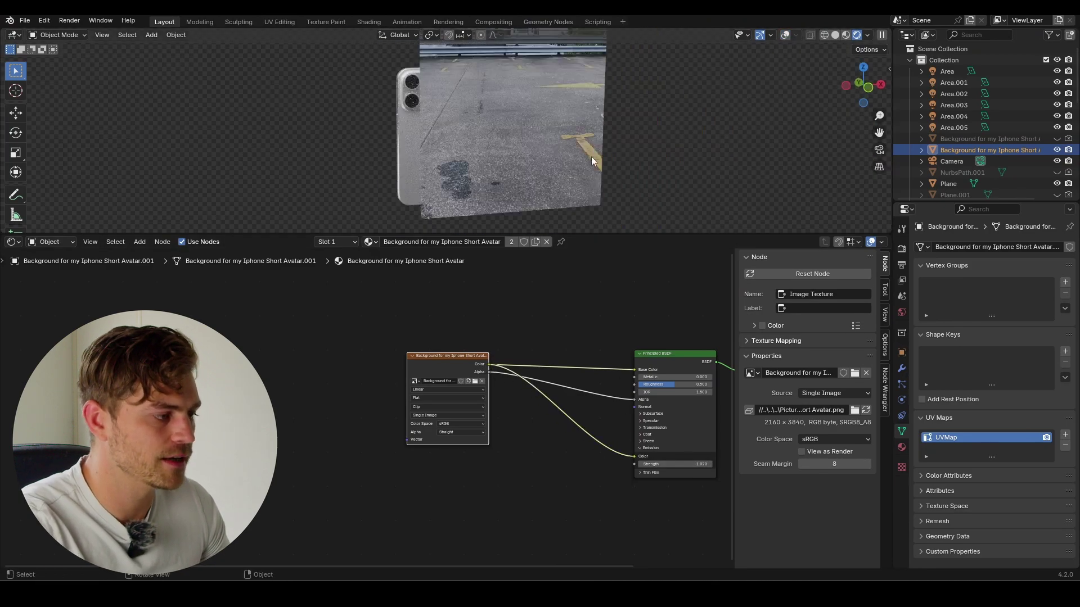
click(903, 354)
scroll(970, 441, down, 5)
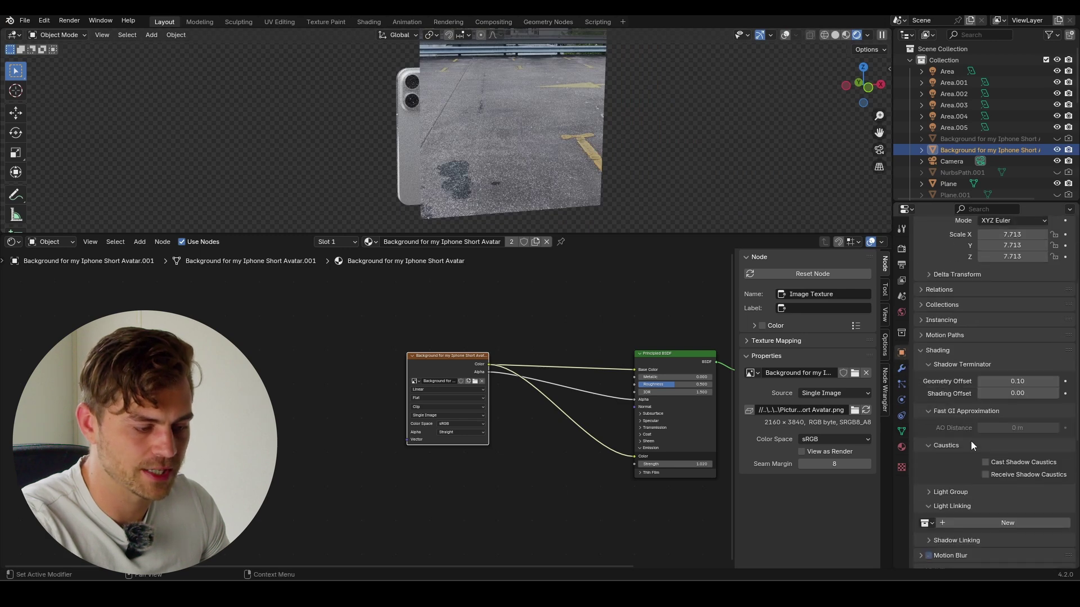
scroll(968, 388, down, 3)
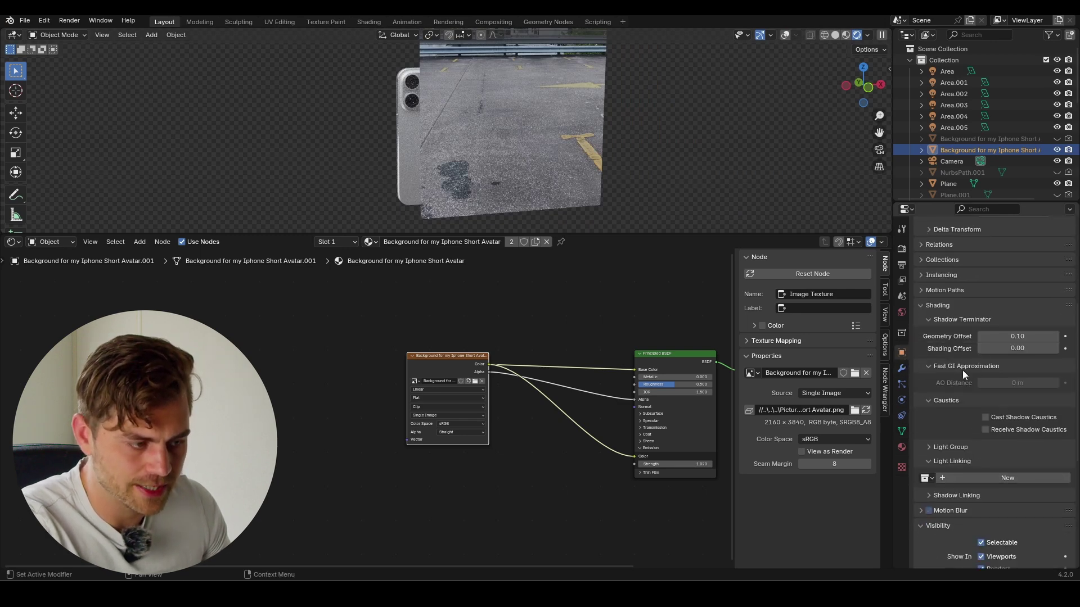
click(928, 282)
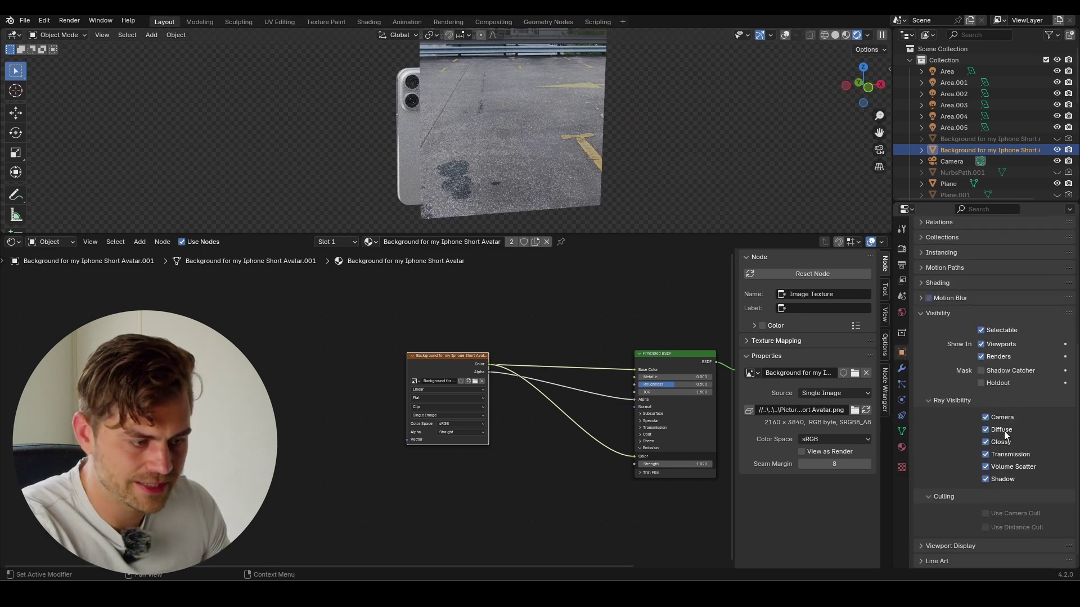
Step: In camera view, move the glowing image plane to reflect on the phones, then save
key(KP_0)
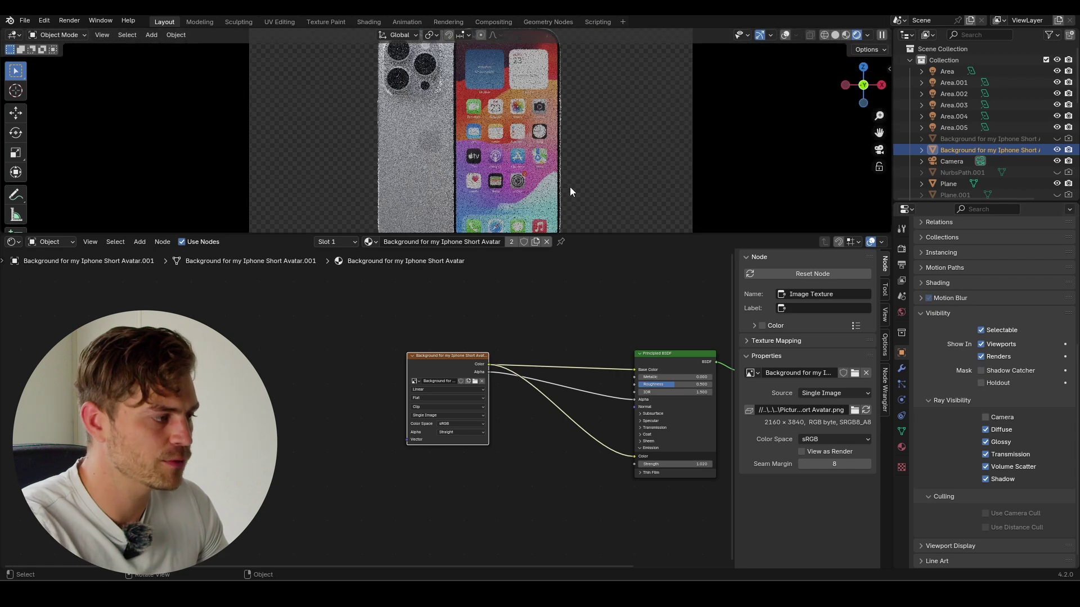
key(g)
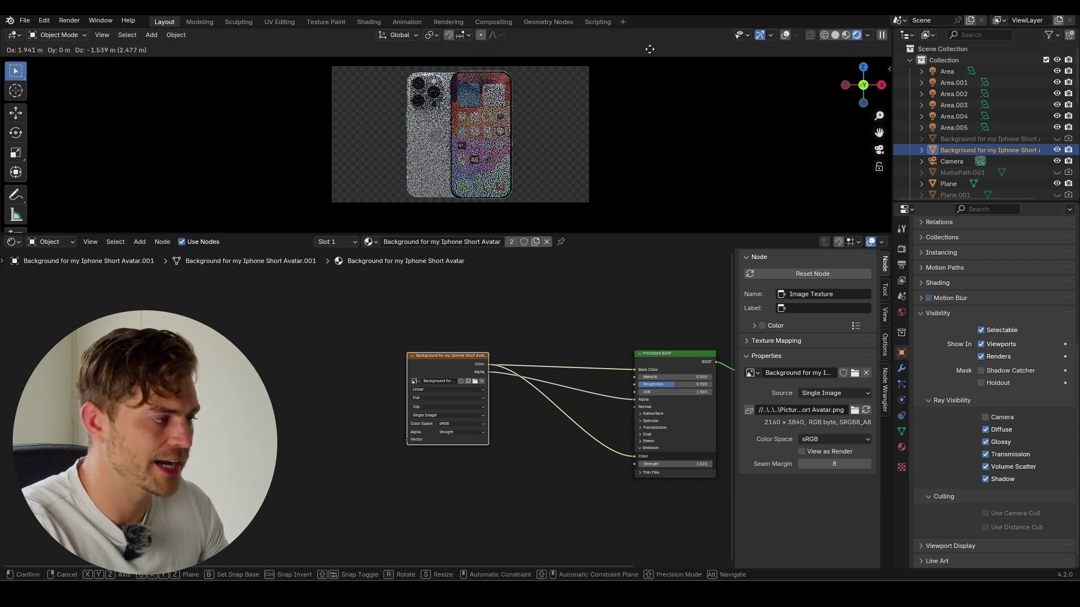
click(635, 66)
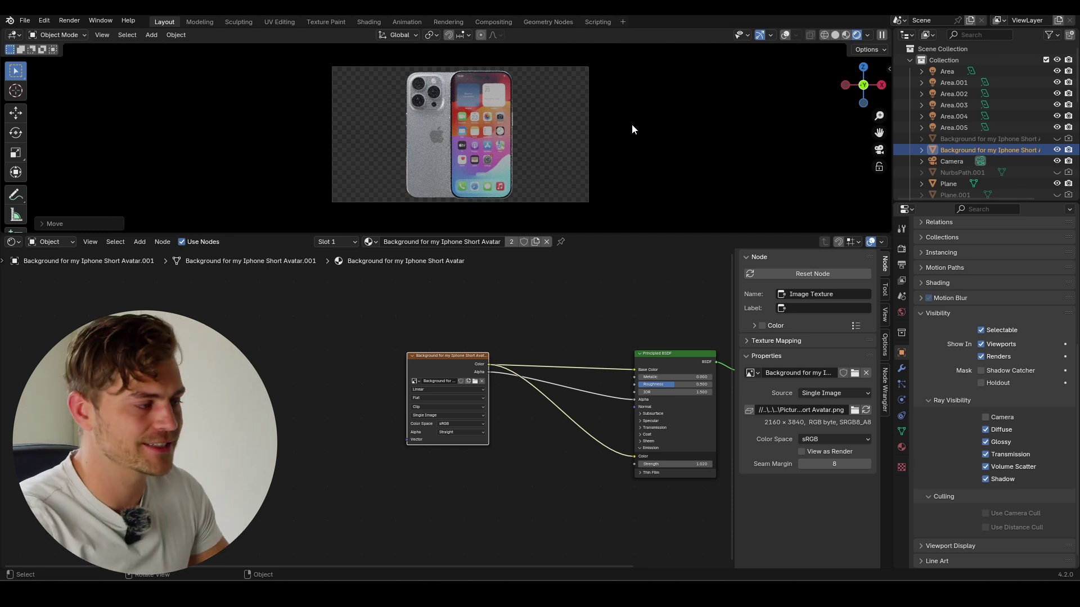
key(ctrl+s)
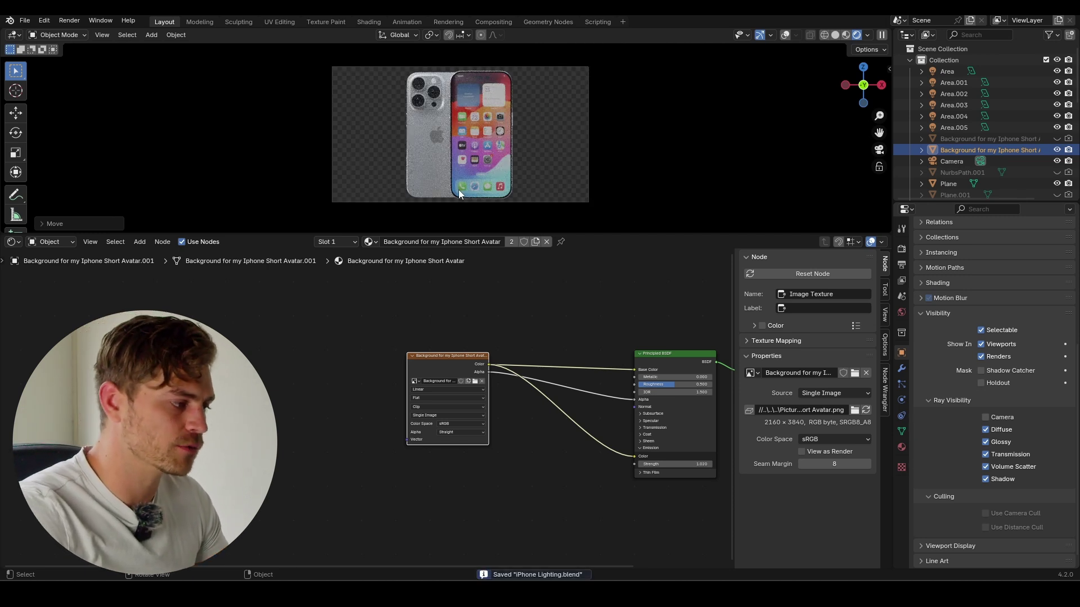